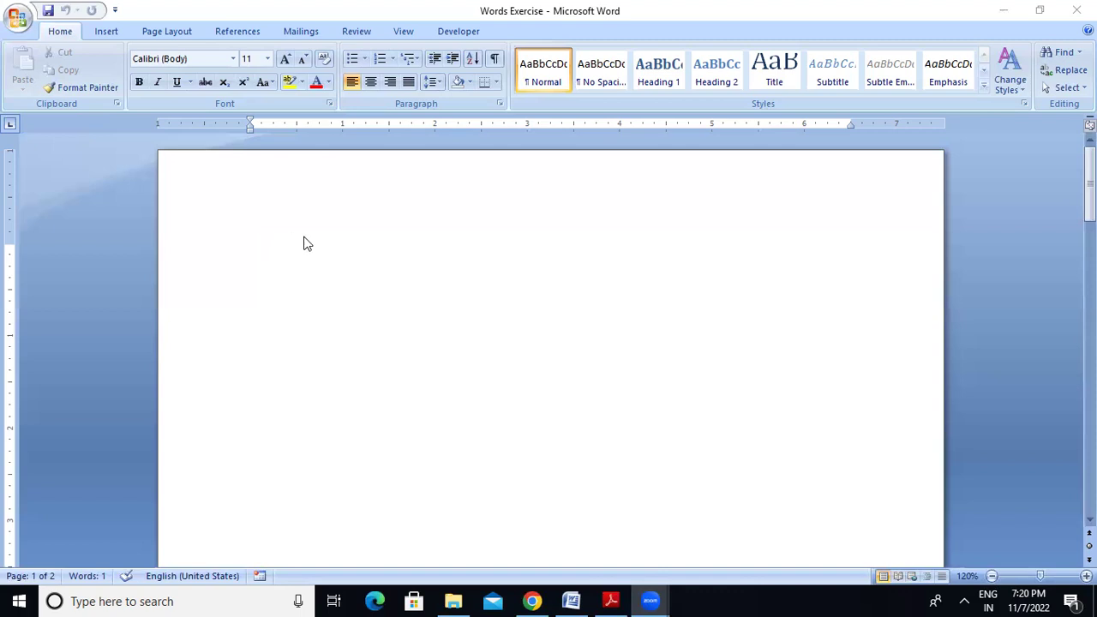
# Place the insertion point at the start of the blank page's body, outside the header area
pyautogui.doubleClick(304, 236)
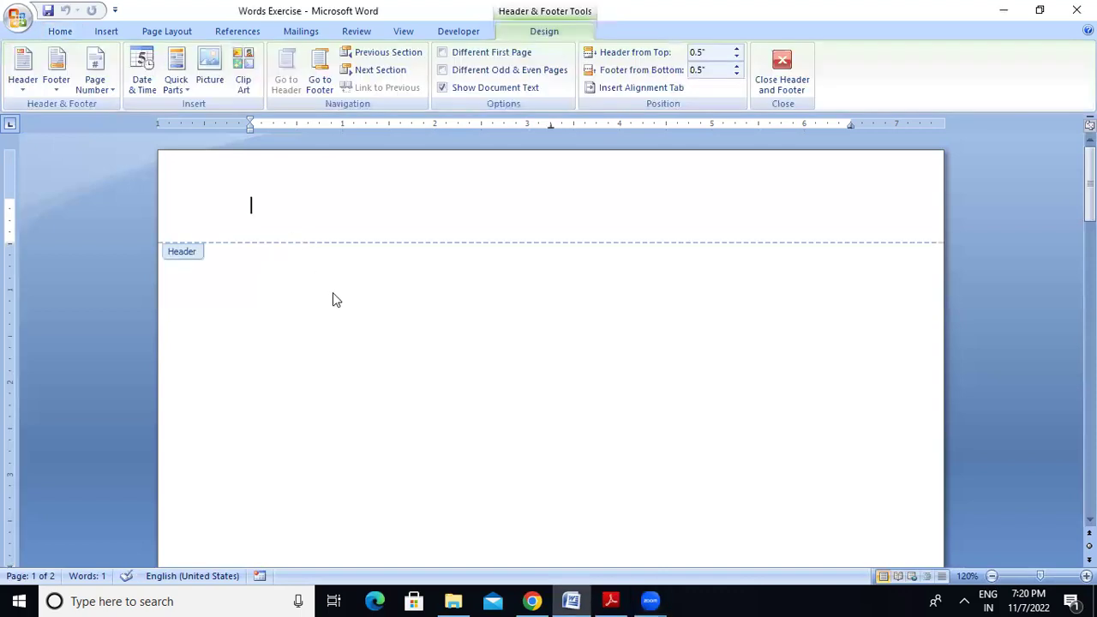
pyautogui.doubleClick(397, 289)
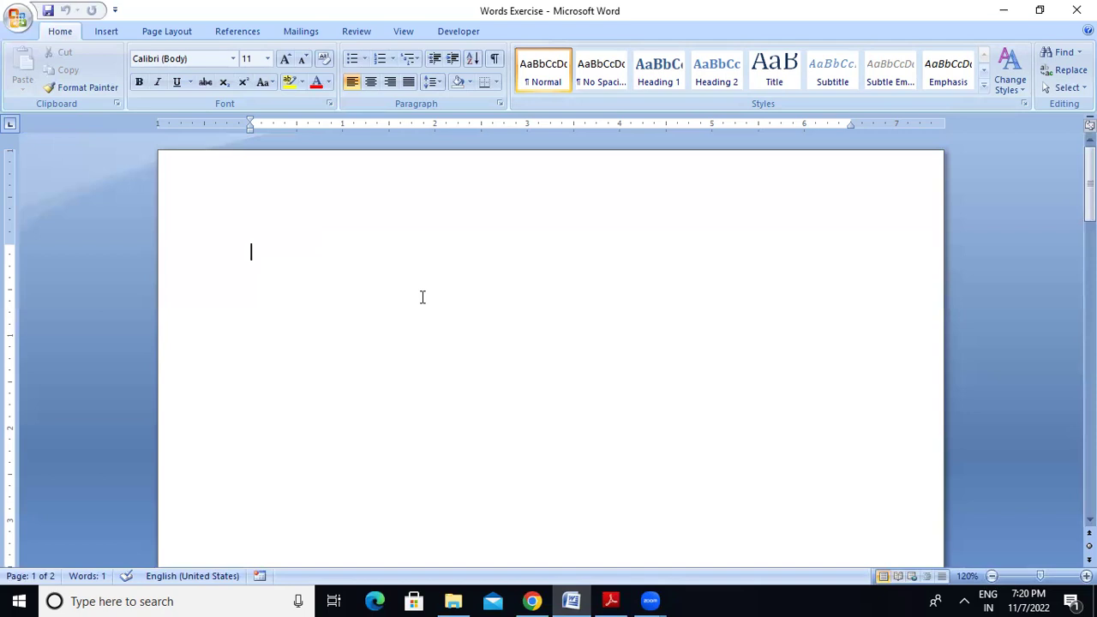
pyautogui.doubleClick(429, 301)
pyautogui.click(235, 254)
pyautogui.click(250, 252)
# Check the sample paragraph in Hands_on-Word2007.pdf in Adobe Reader and enter "On Monday," at the start of the Word document
pyautogui.click(611, 600)
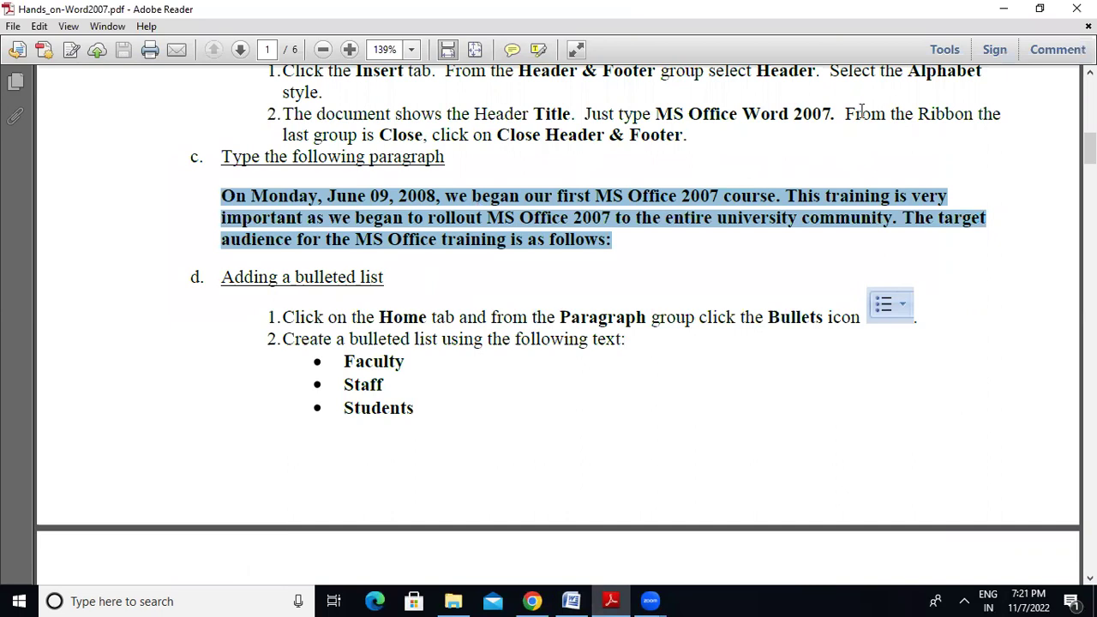
pyautogui.click(990, 15)
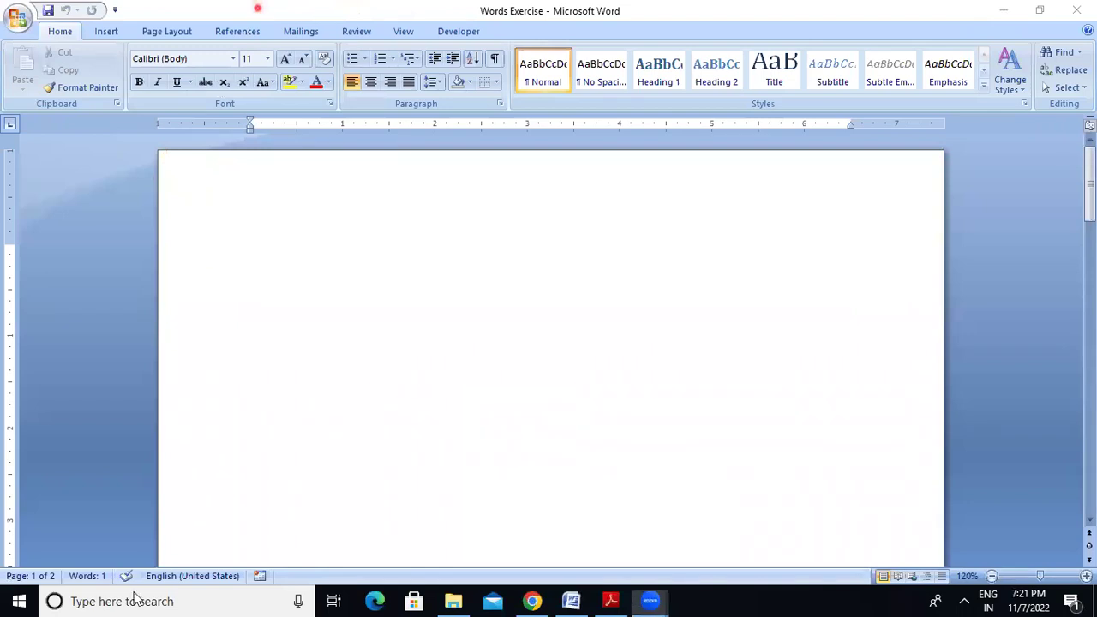
pyautogui.click(505, 10)
pyautogui.write('On')
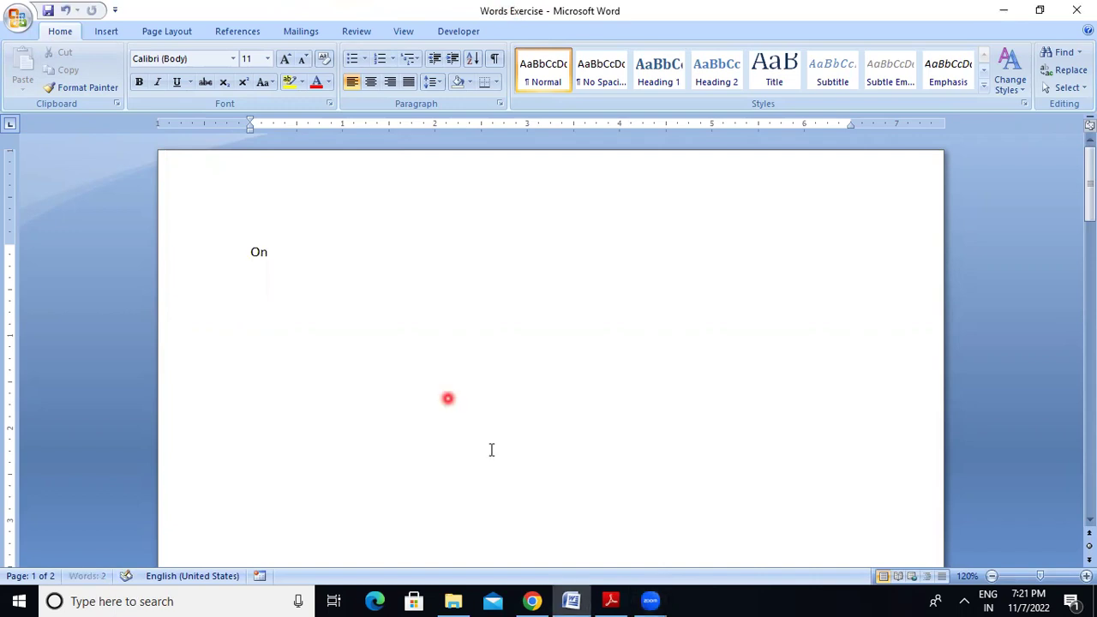
pyautogui.click(608, 601)
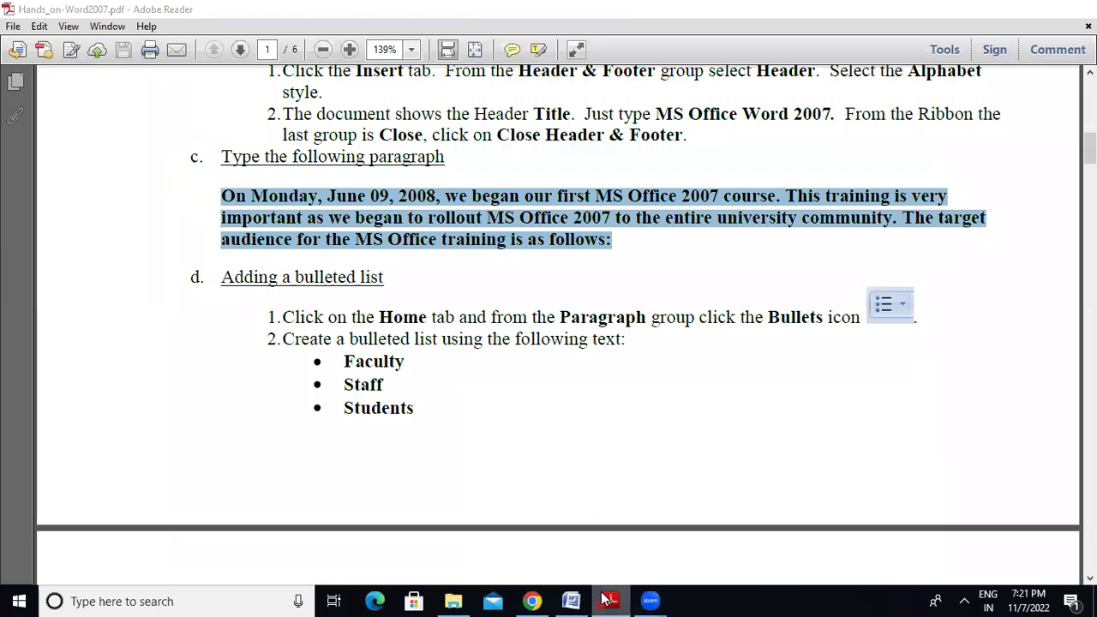
pyautogui.click(605, 599)
pyautogui.write('Monday,')
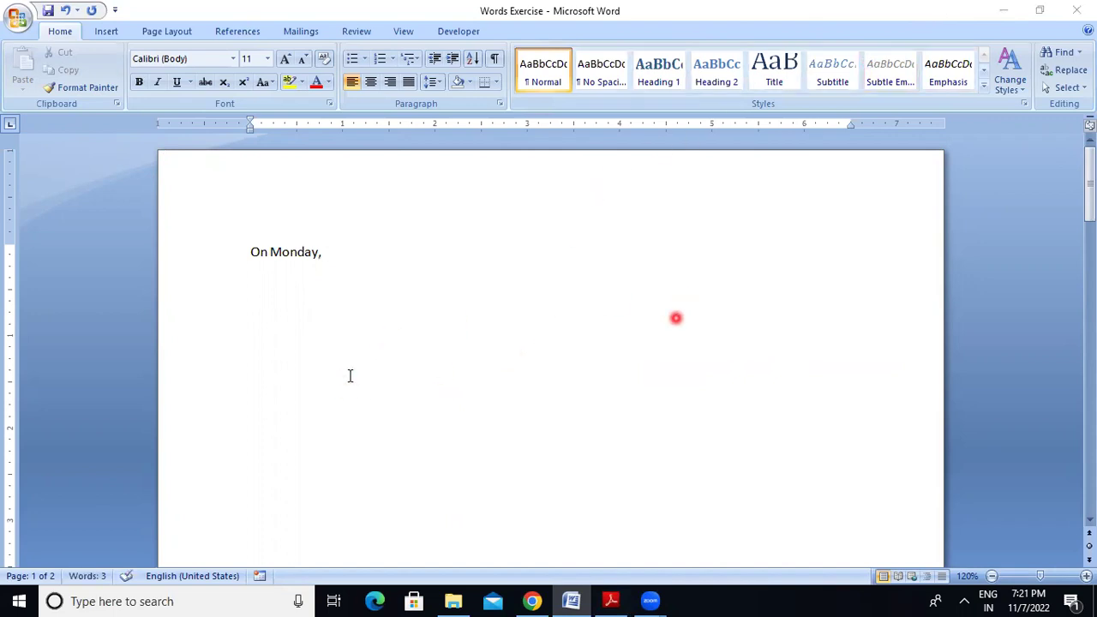
# Switch to Adobe Reader and copy the whole paragraph from "On Monday, June 09, 2008" to "training is as follows:"
pyautogui.hotkey('alt', 'Tab')
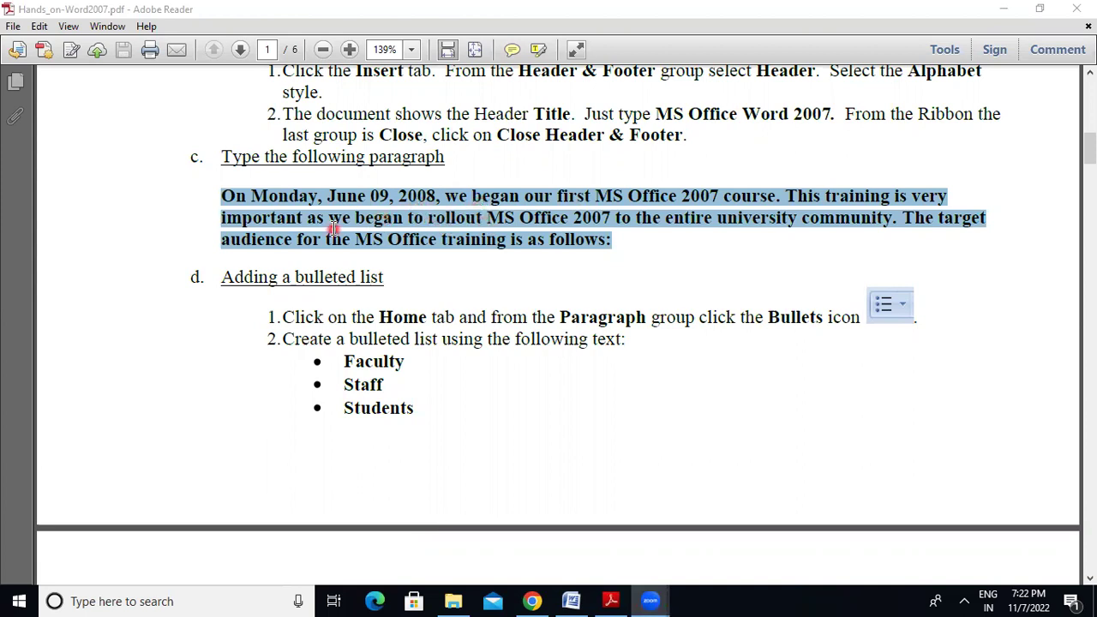
pyautogui.click(298, 219)
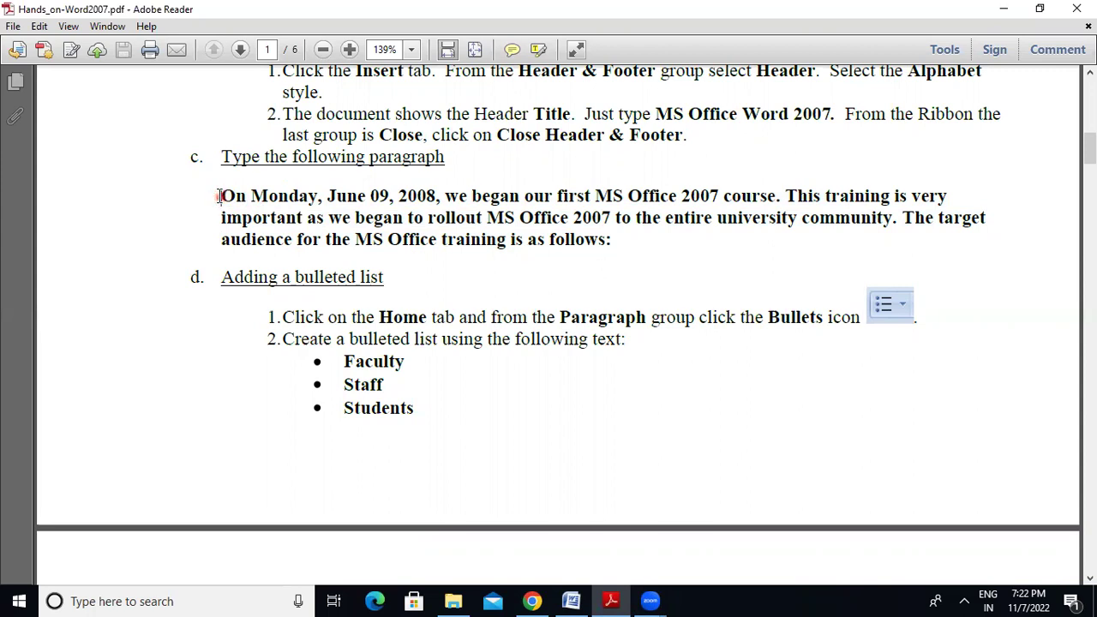
pyautogui.moveTo(219, 196); pyautogui.dragTo(614, 243)
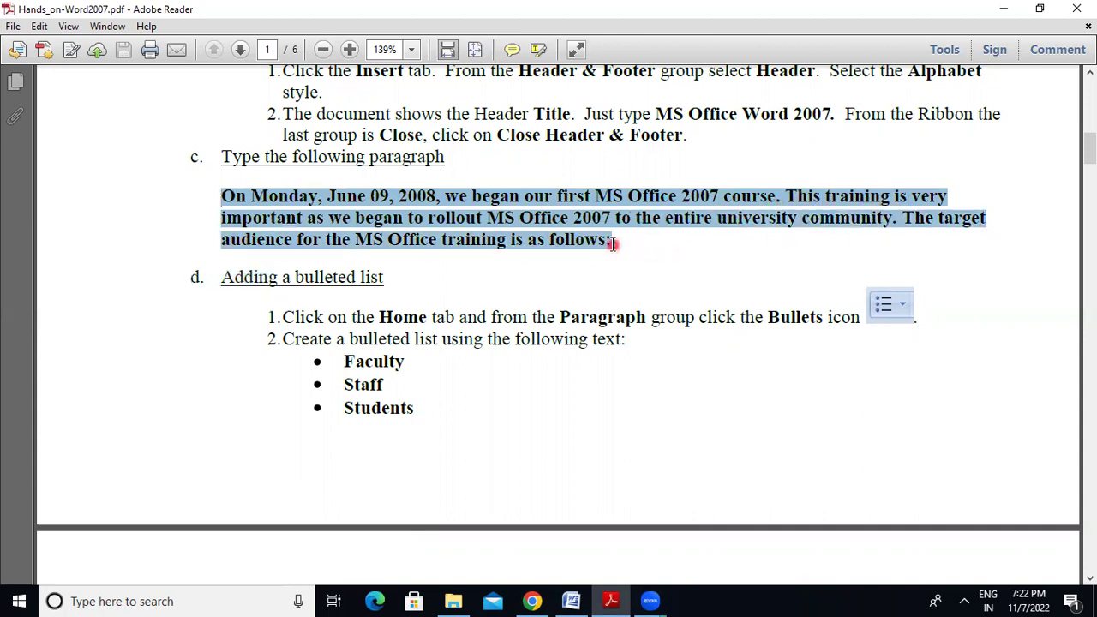
pyautogui.rightClick(512, 217)
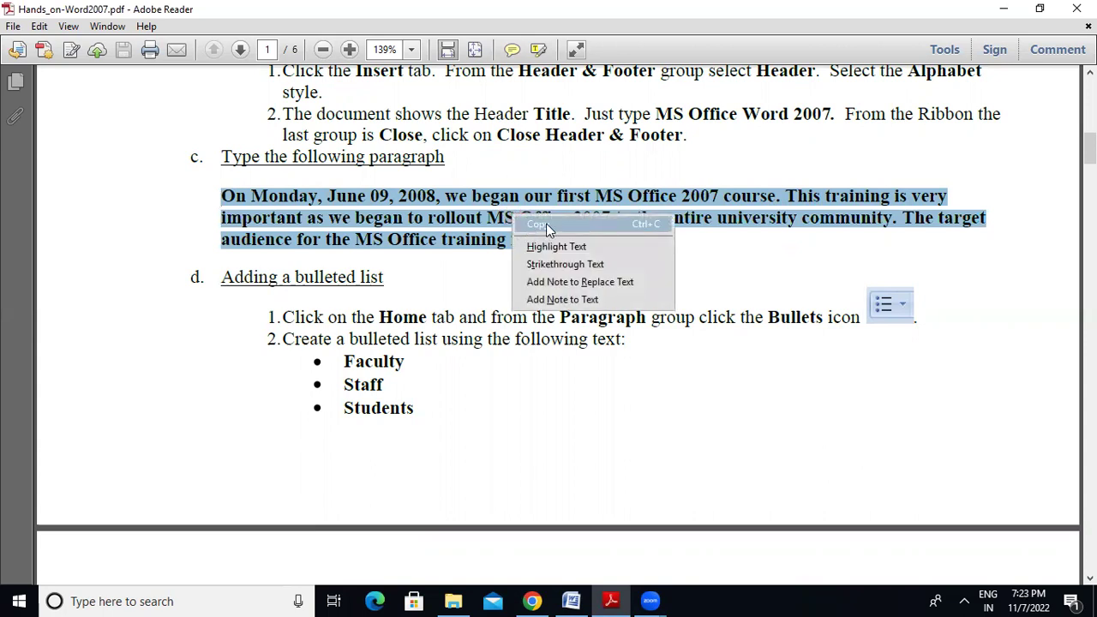
pyautogui.click(546, 223)
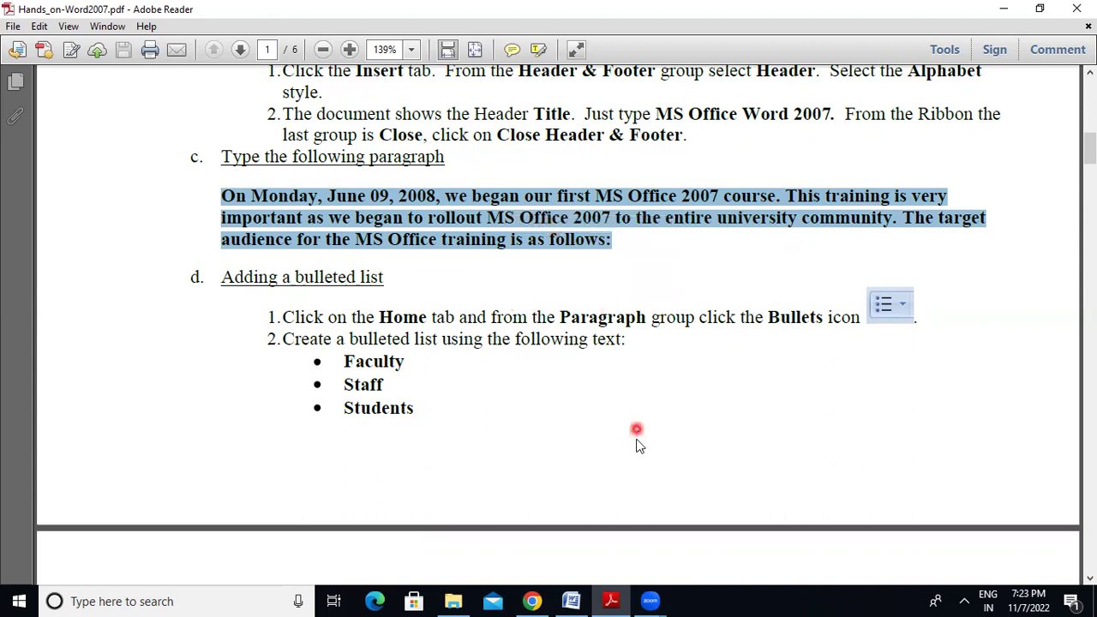
# Paste the copied paragraph with its source formatting after "On Monday," in the Word document and compare it with the PDF
pyautogui.click(576, 600)
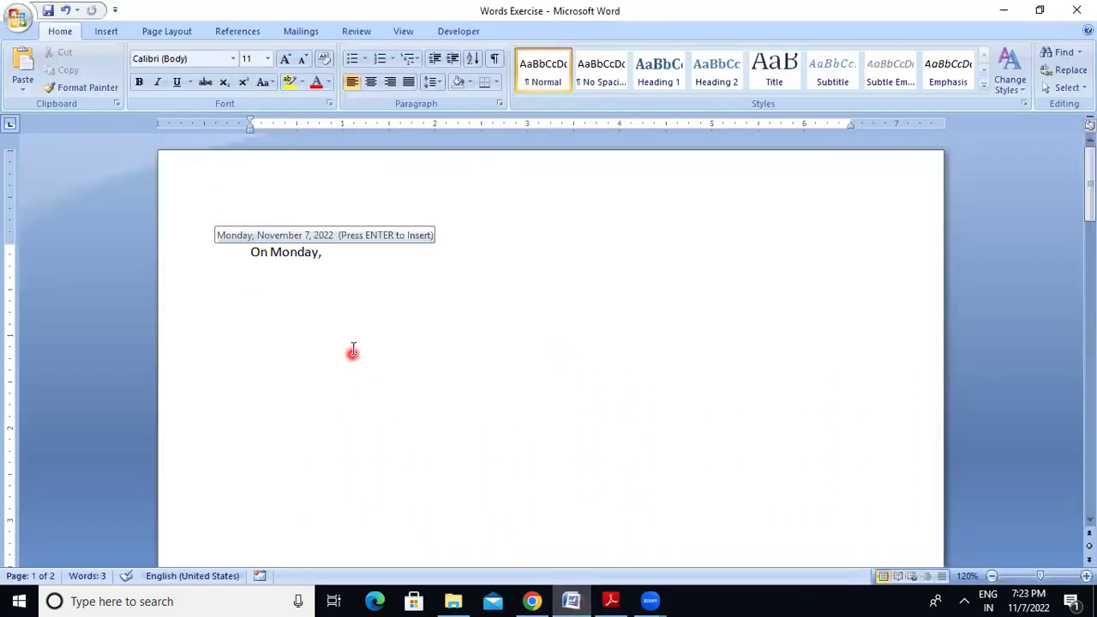
pyautogui.rightClick(340, 256)
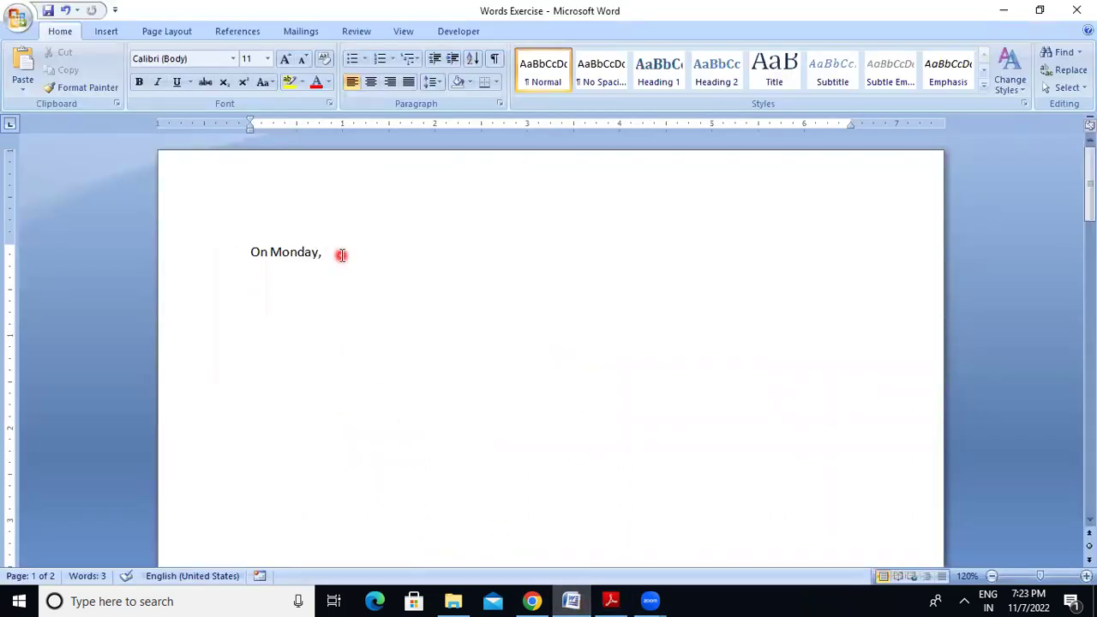
pyautogui.click(383, 303)
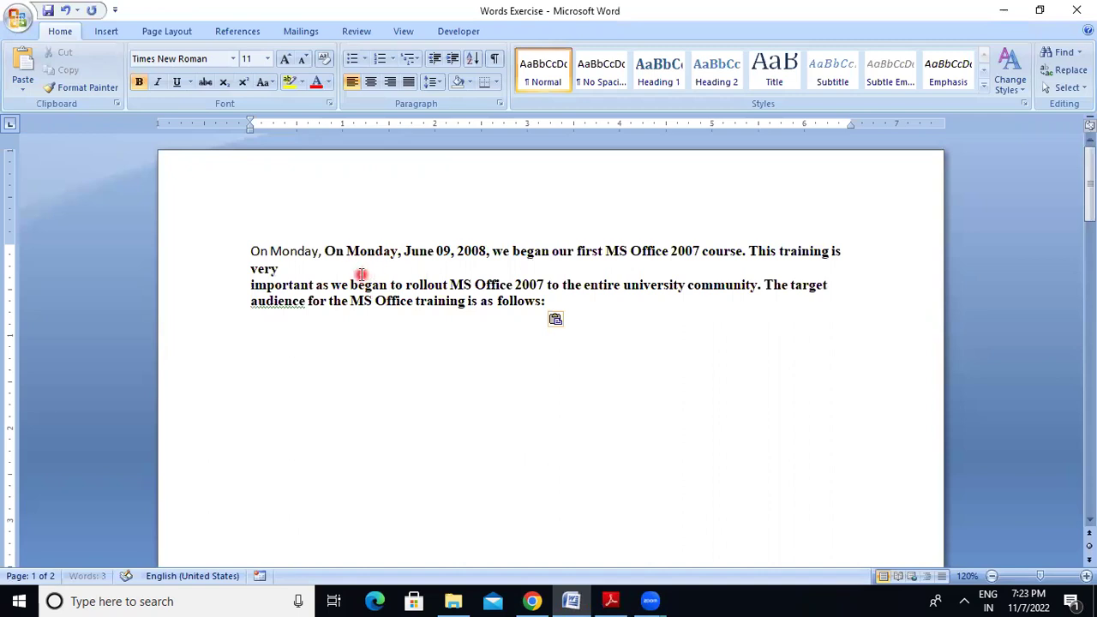
pyautogui.click(614, 601)
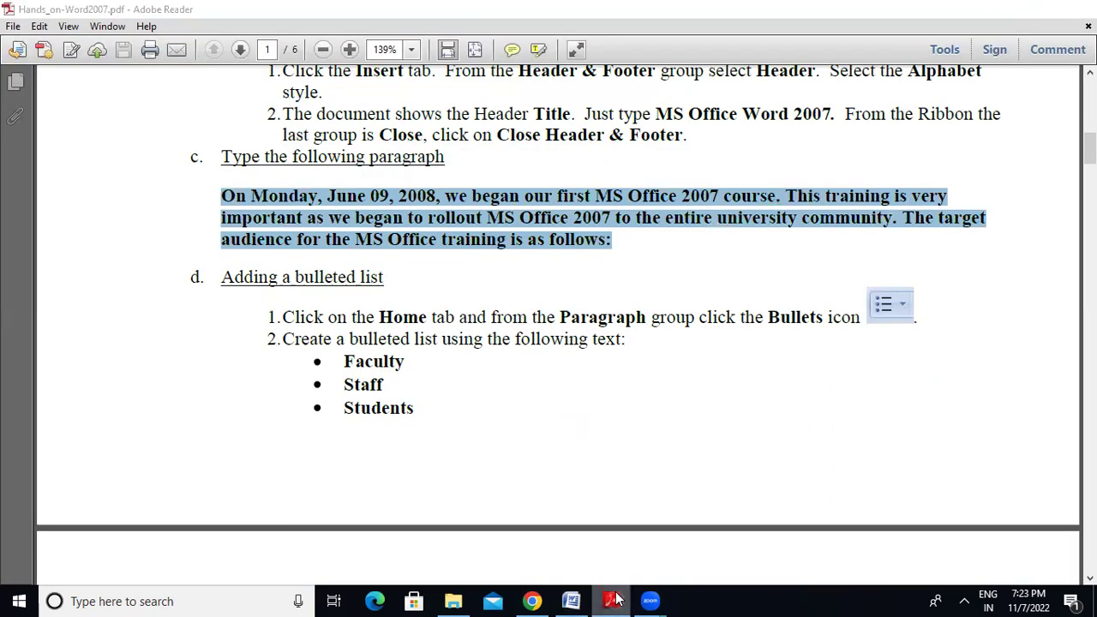
pyautogui.click(613, 600)
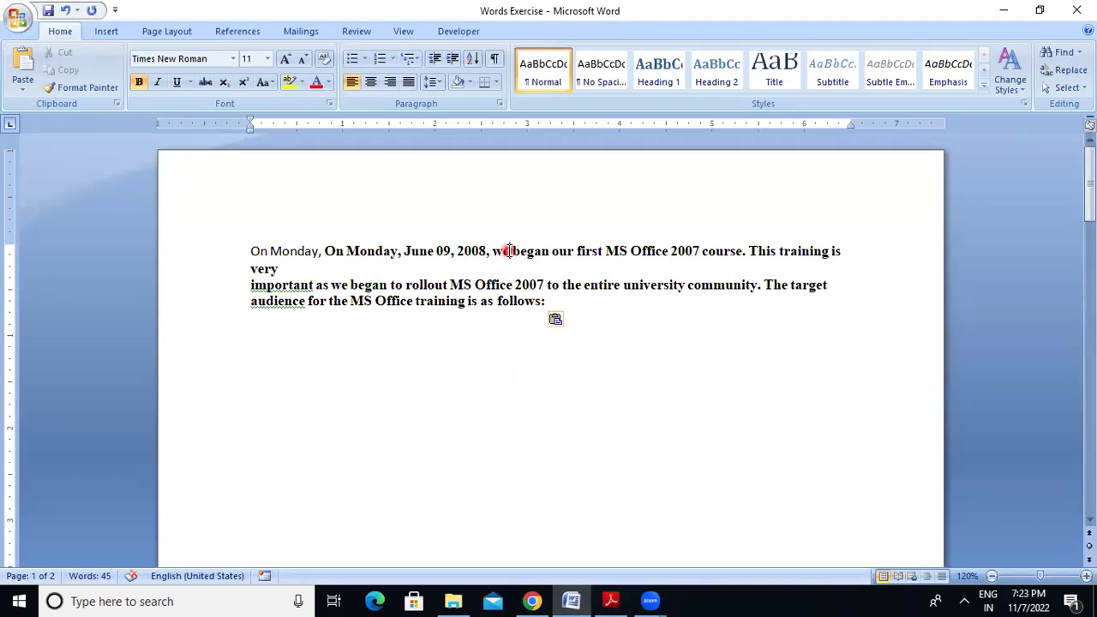
# Examine the font name and size of the pasted text, the available fonts, and the font of the typed "On Monday,"
pyautogui.click(443, 250)
pyautogui.click(232, 58)
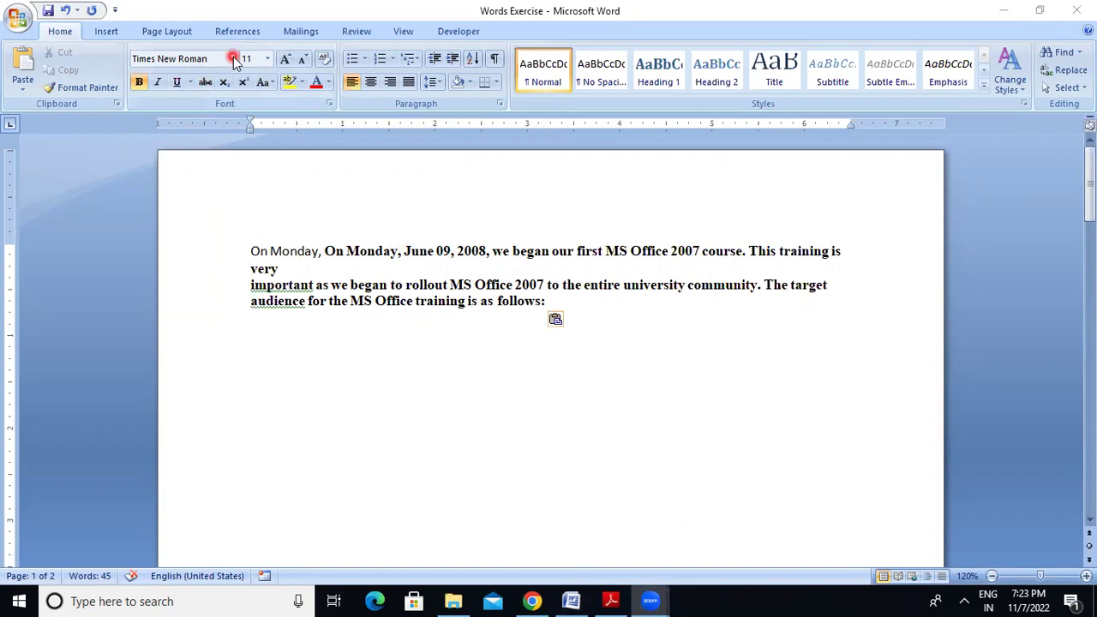
pyautogui.click(419, 258)
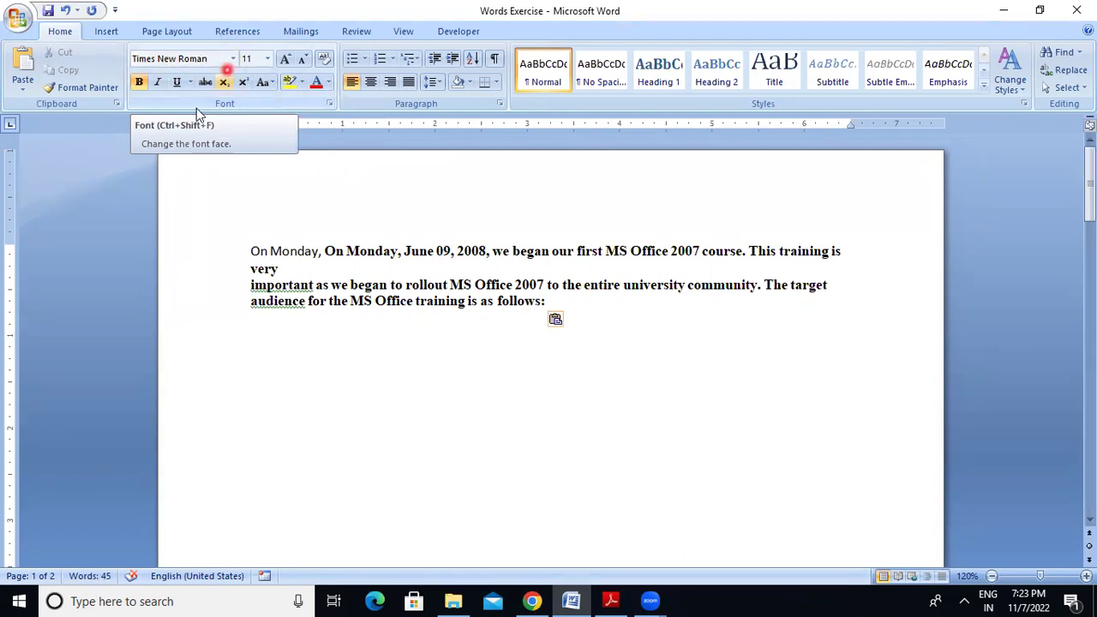
pyautogui.click(233, 60)
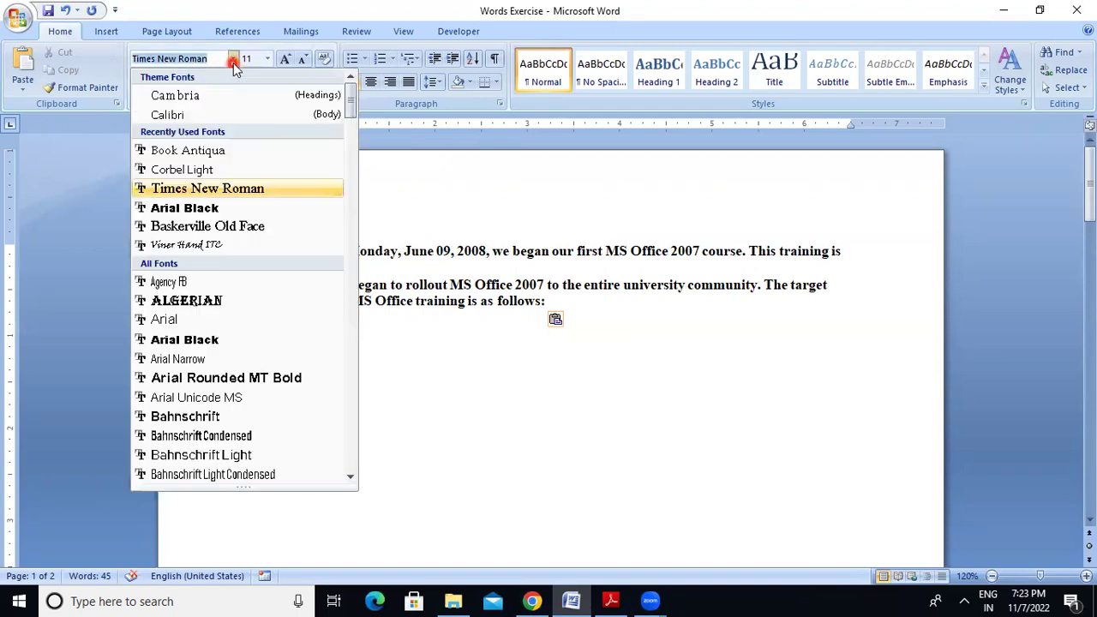
pyautogui.click(477, 236)
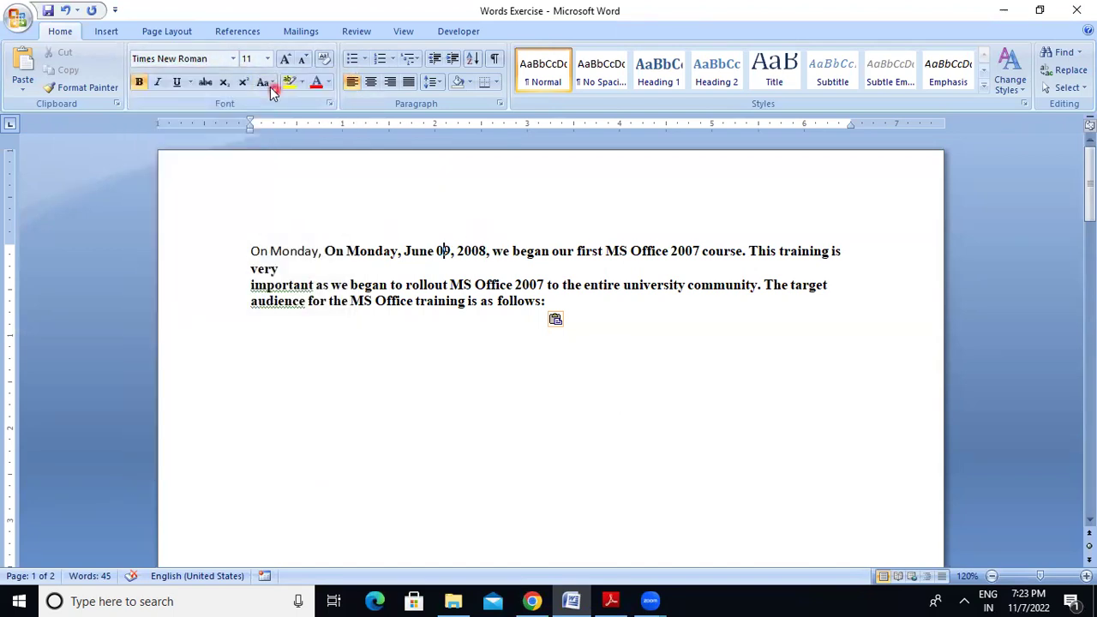
pyautogui.click(233, 60)
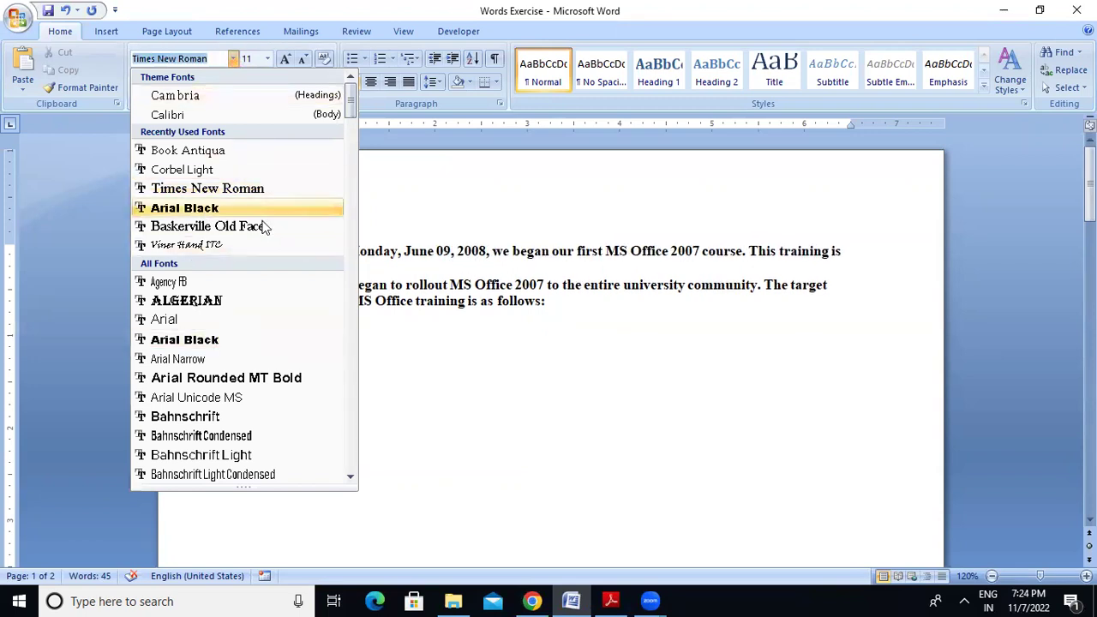
pyautogui.click(583, 359)
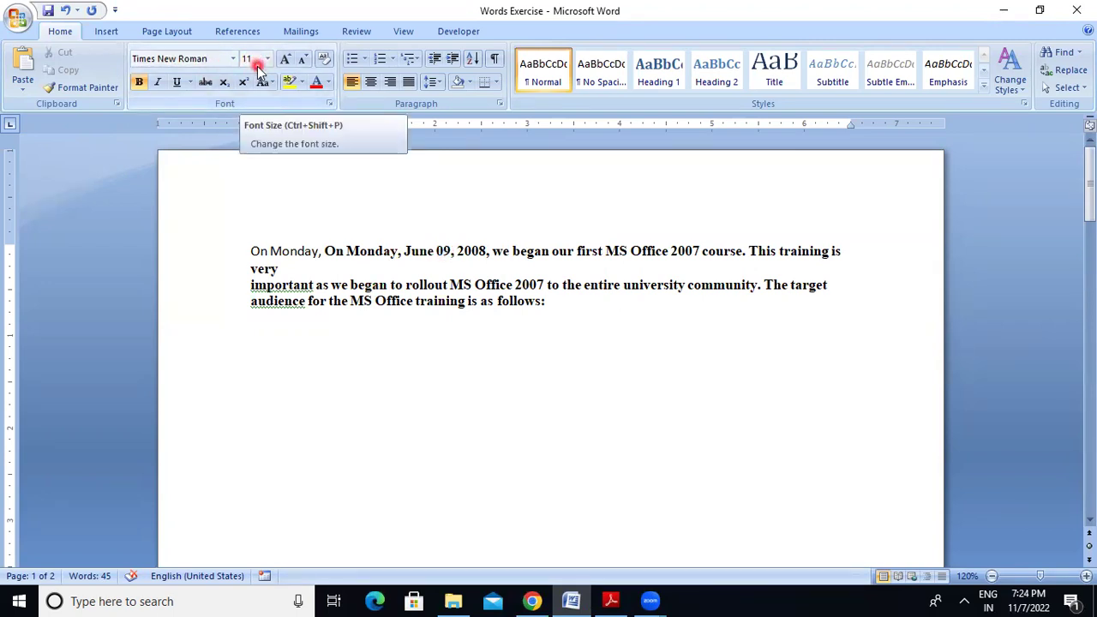
pyautogui.click(258, 251)
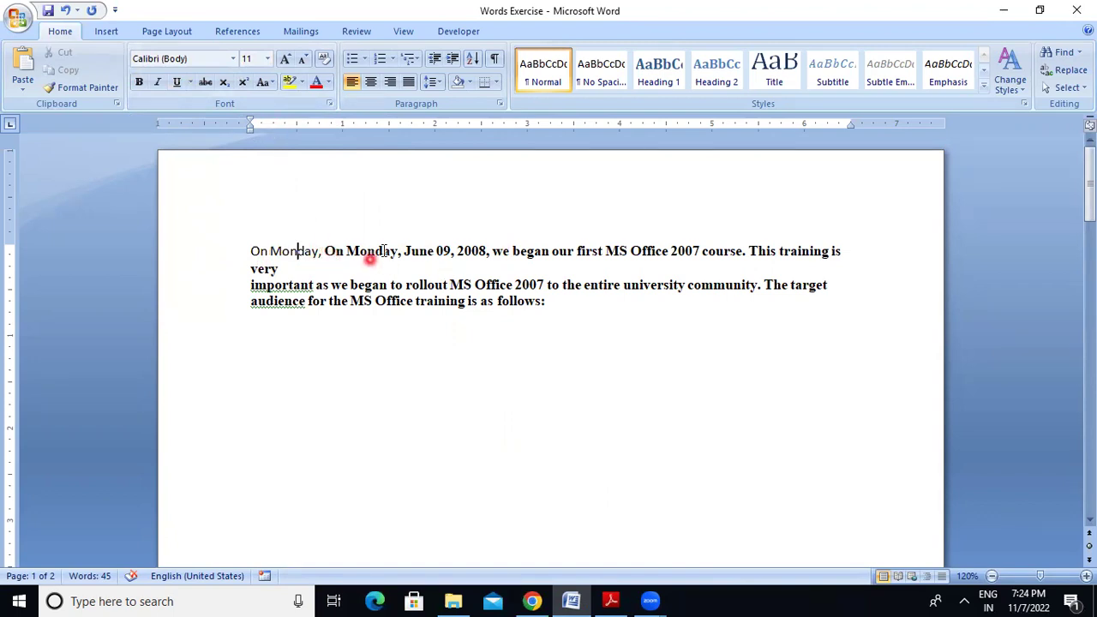
# Undo the formatted paste, insert the paragraph as Unformatted Text after "On Monday," using Paste Special, and compare it with the PDF
pyautogui.click(65, 12)
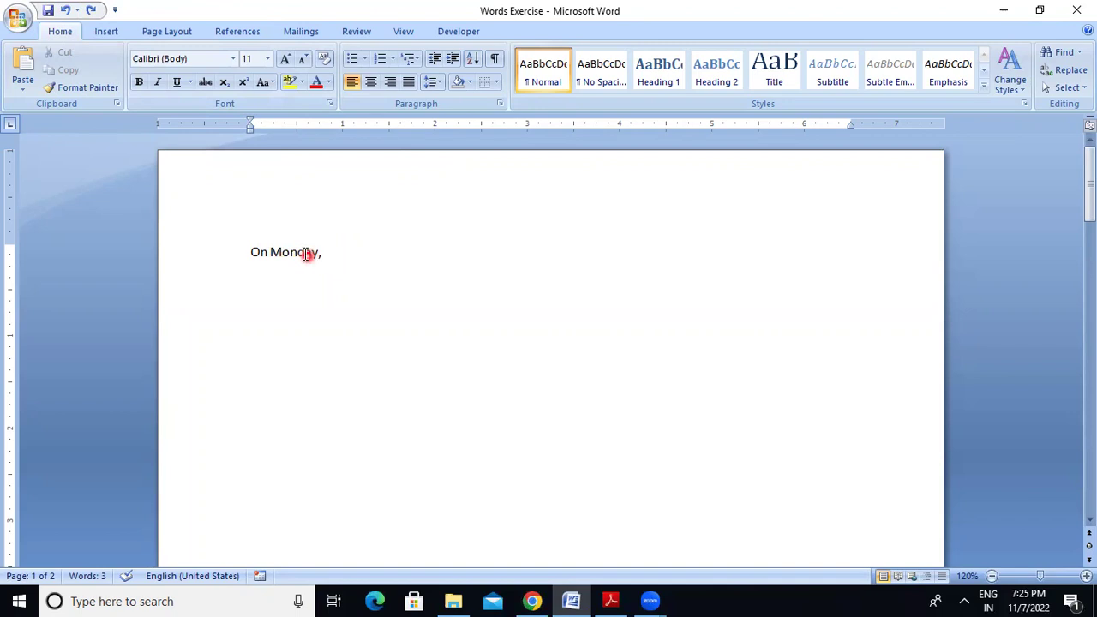
pyautogui.click(28, 91)
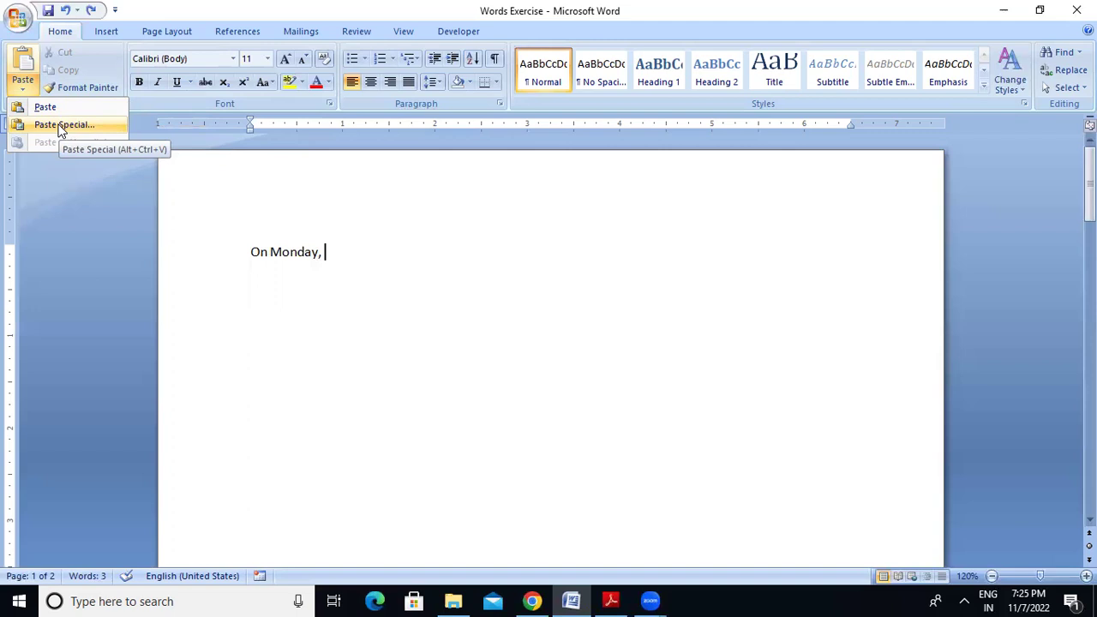
pyautogui.click(60, 126)
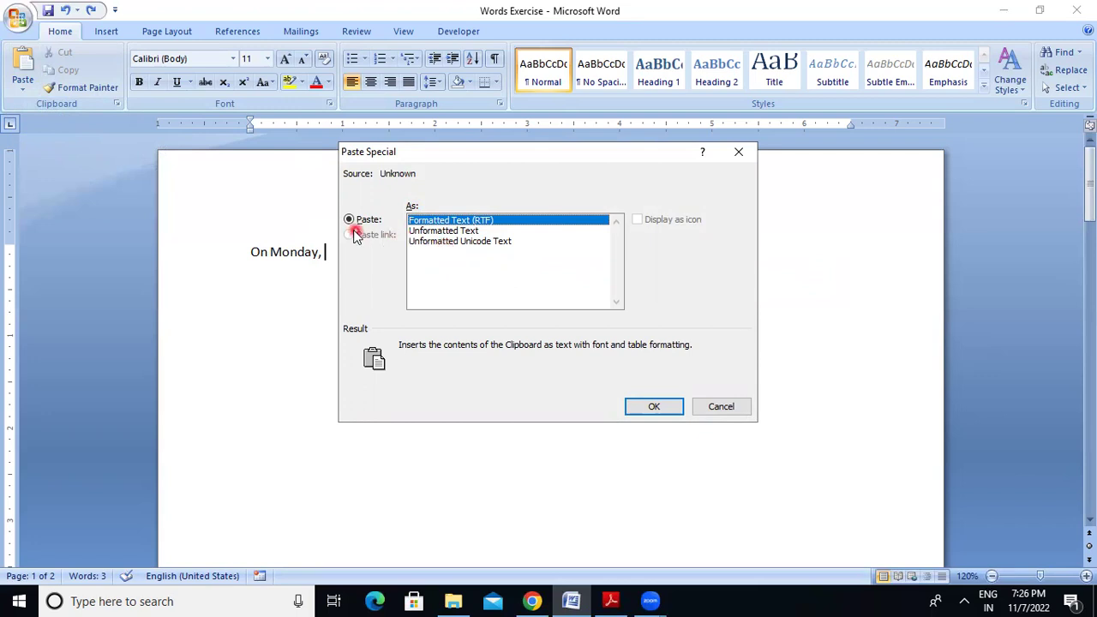
pyautogui.click(473, 231)
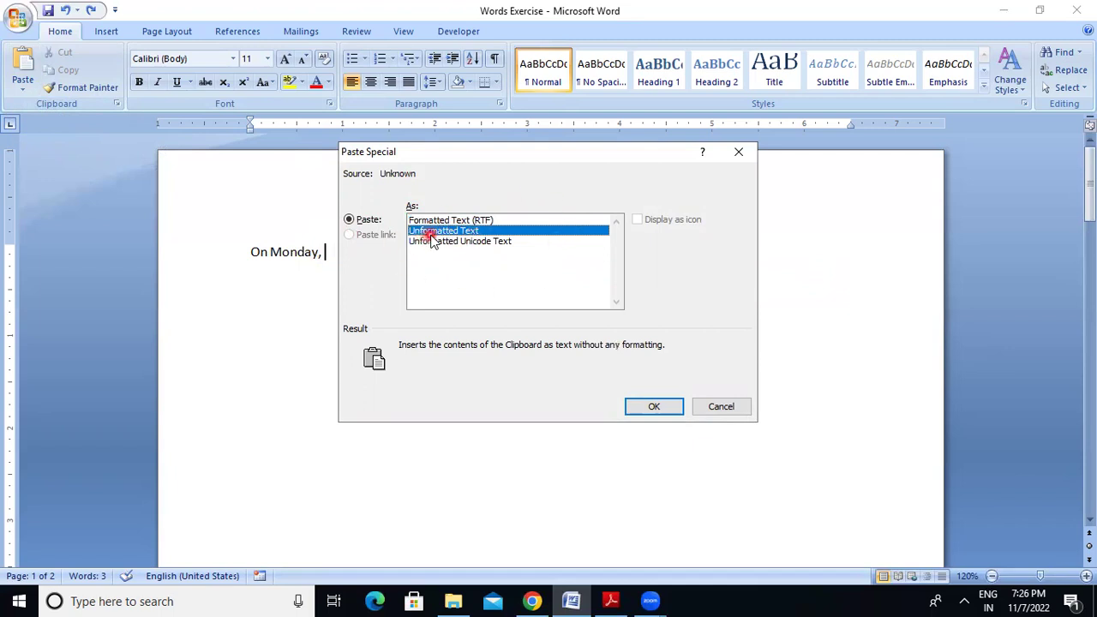
pyautogui.click(665, 409)
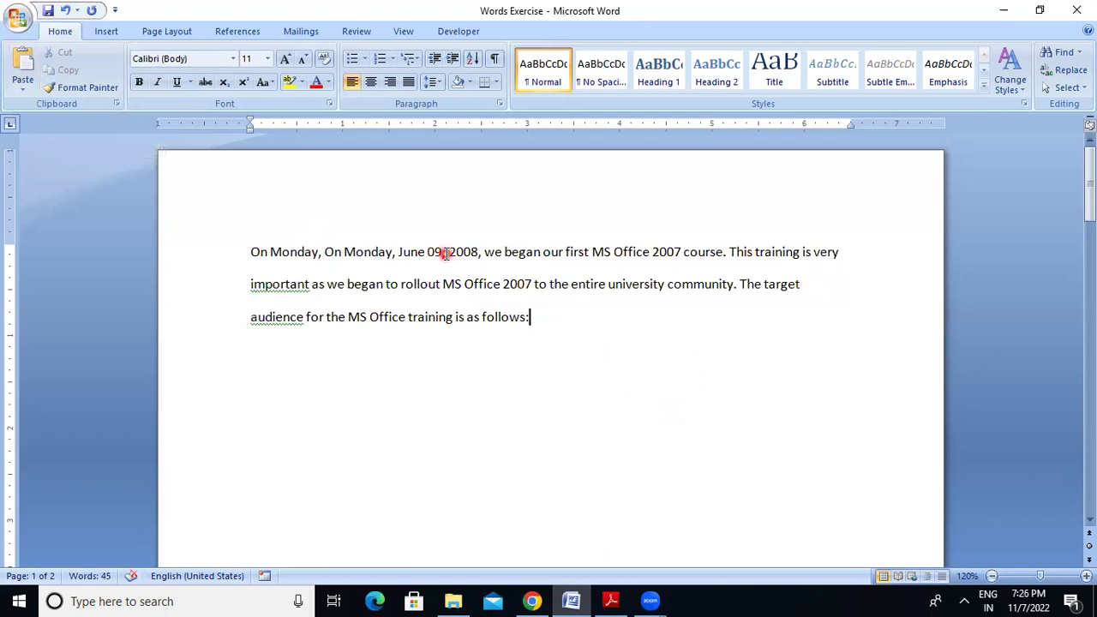
pyautogui.click(355, 253)
pyautogui.click(614, 600)
pyautogui.click(623, 294)
pyautogui.click(571, 601)
# Undo all edits back to the blank page, redo them, and repeat the unformatted paste so the paragraph appears twice
pyautogui.click(64, 12)
pyautogui.click(64, 11)
pyautogui.click(65, 11)
pyautogui.click(64, 11)
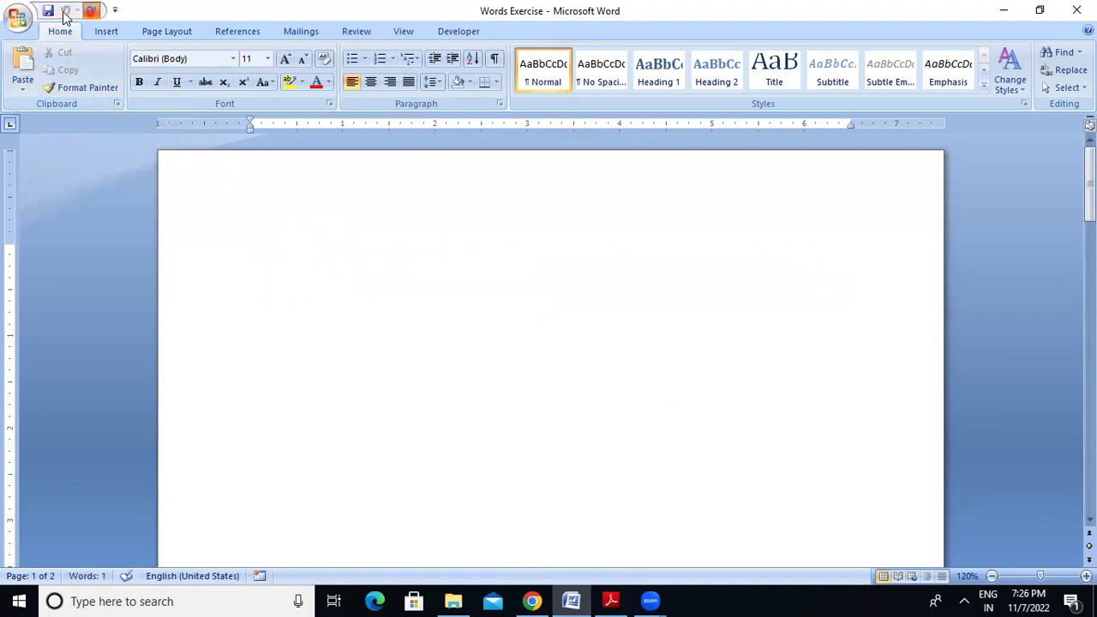
pyautogui.hotkey('ctrl', 'y')
pyautogui.hotkey('ctrl', 'y')
pyautogui.hotkey('ctrl', 'y')
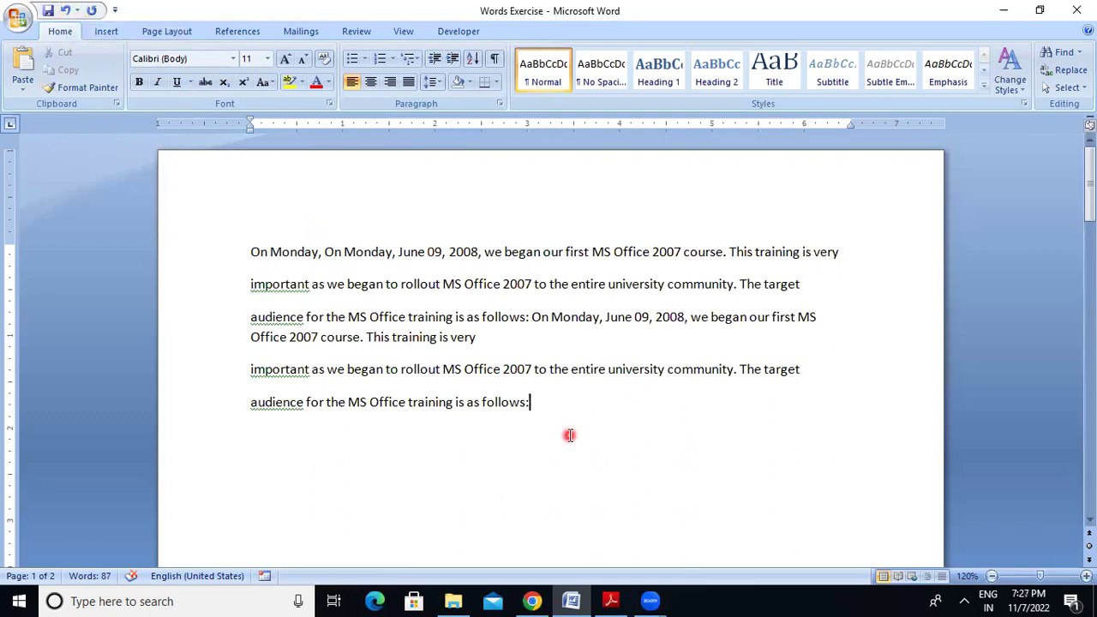
# Copy the paragraph under "Type the following paragraph" from the PDF again and paste it with source formatting below the unformatted text
pyautogui.click(623, 598)
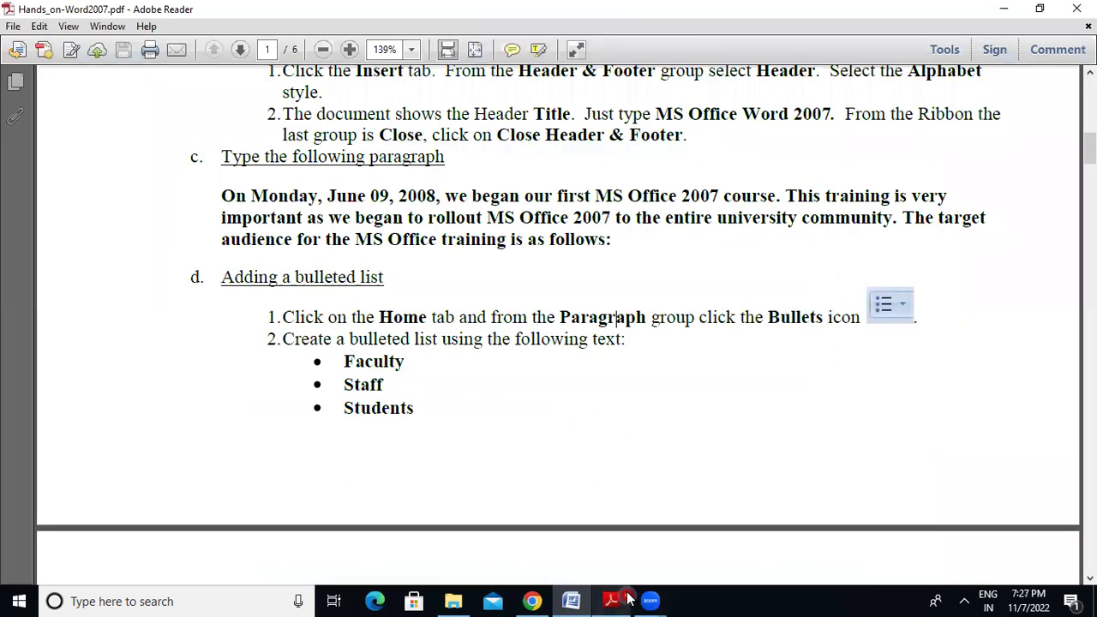
pyautogui.moveTo(221, 196); pyautogui.dragTo(324, 218)
pyautogui.moveTo(428, 231); pyautogui.dragTo(627, 251)
pyautogui.hotkey('ctrl', 'c')
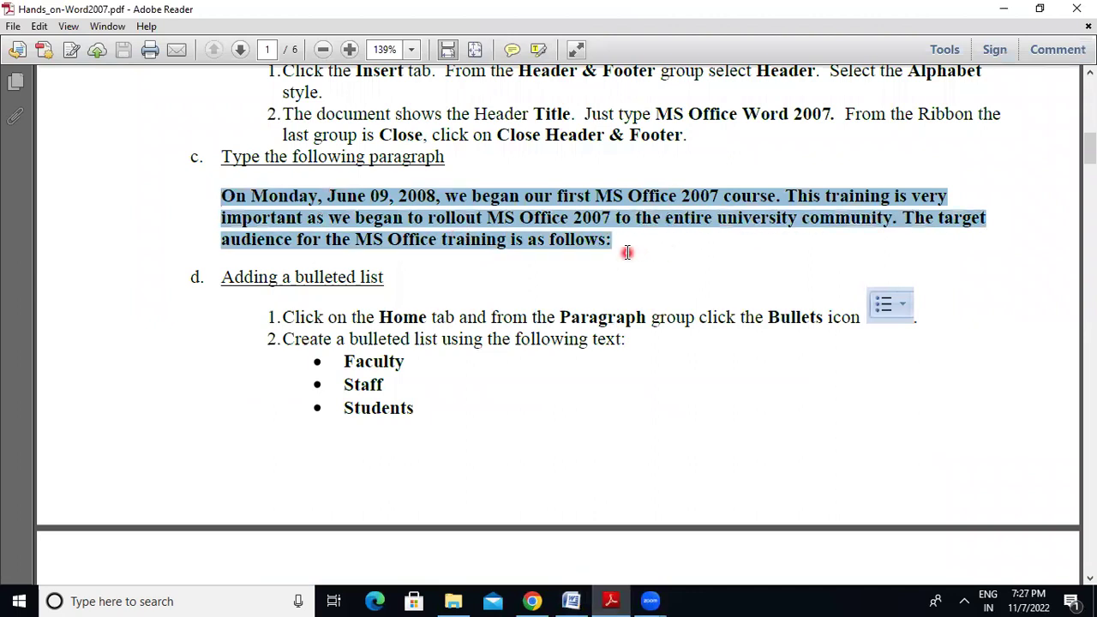
pyautogui.click(574, 601)
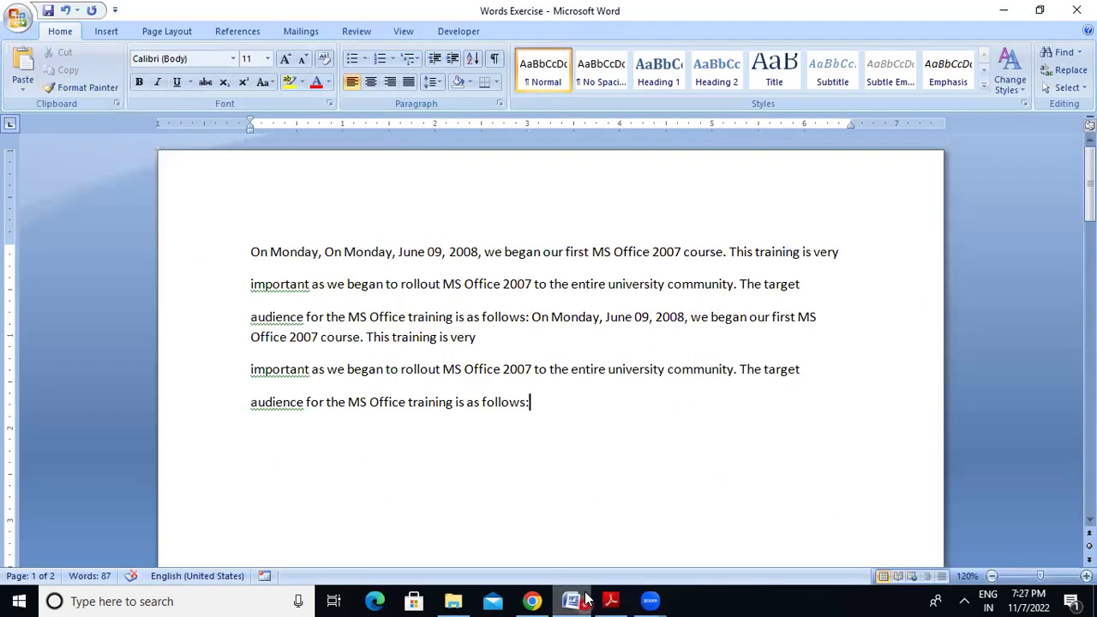
pyautogui.hotkey('ctrl', 'v')
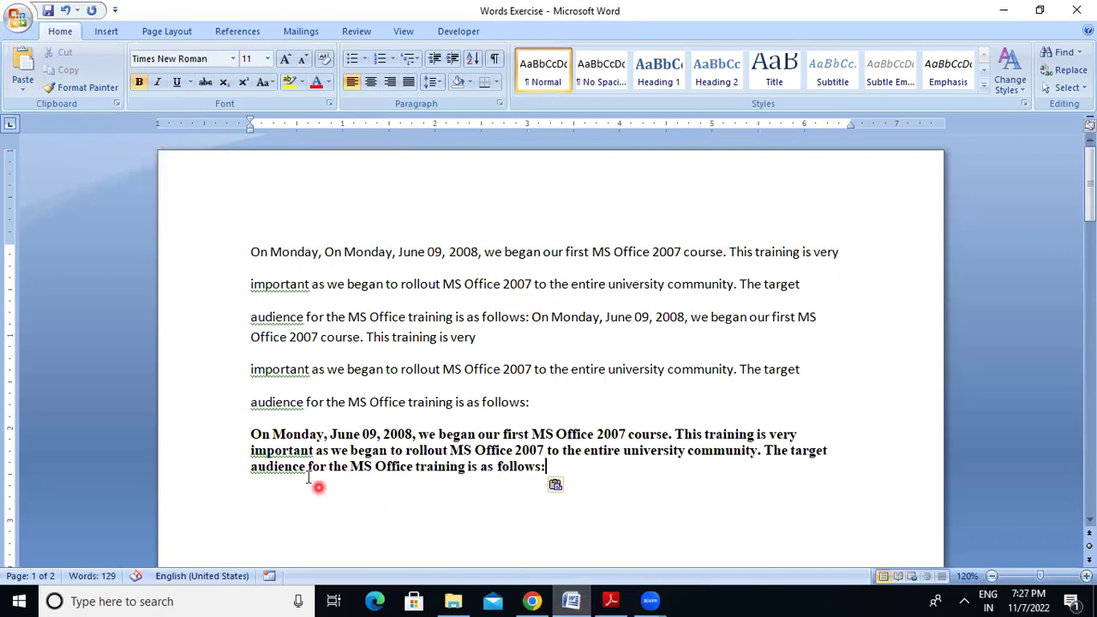
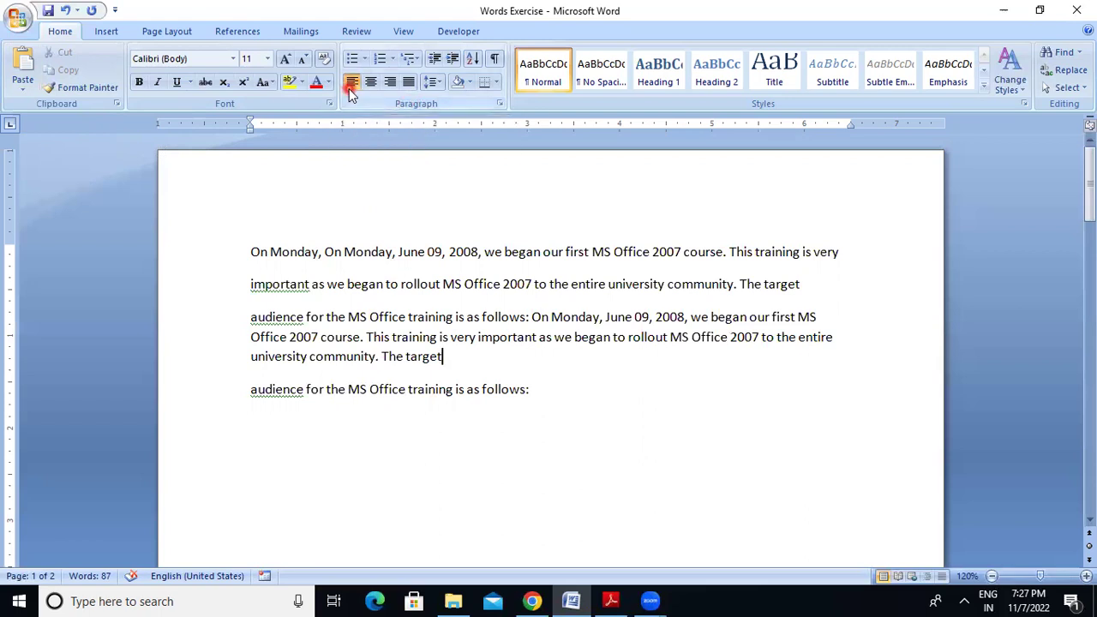
# Justify all of the text on the page and check how the line ends meet the right margin
pyautogui.moveTo(248, 254); pyautogui.dragTo(318, 255)
pyautogui.moveTo(380, 294); pyautogui.dragTo(560, 387)
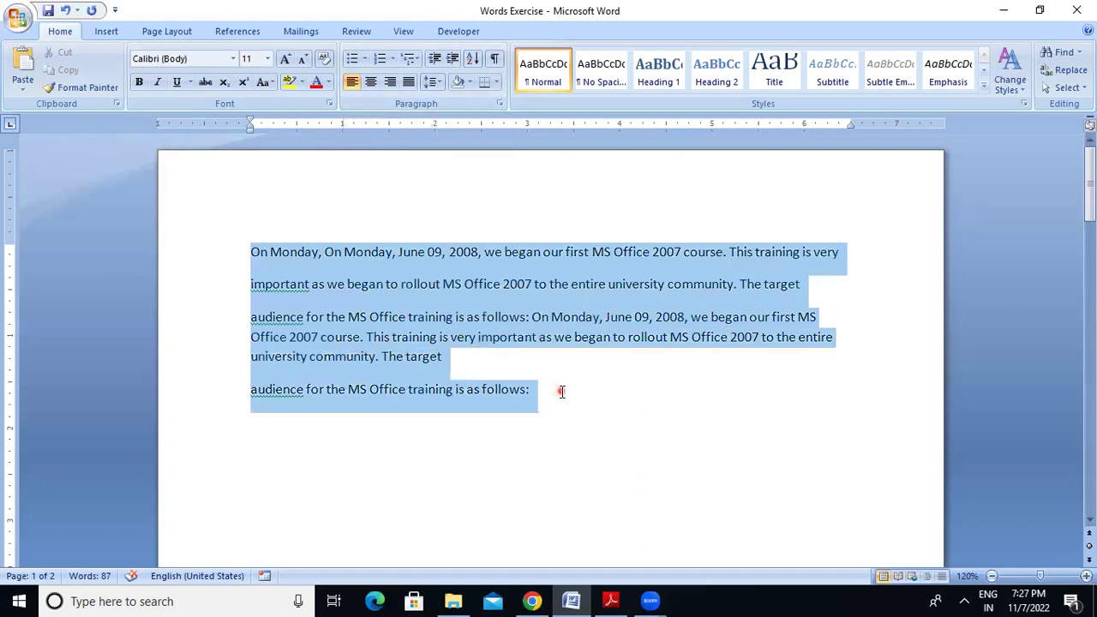
pyautogui.hotkey('ctrl', 'j')
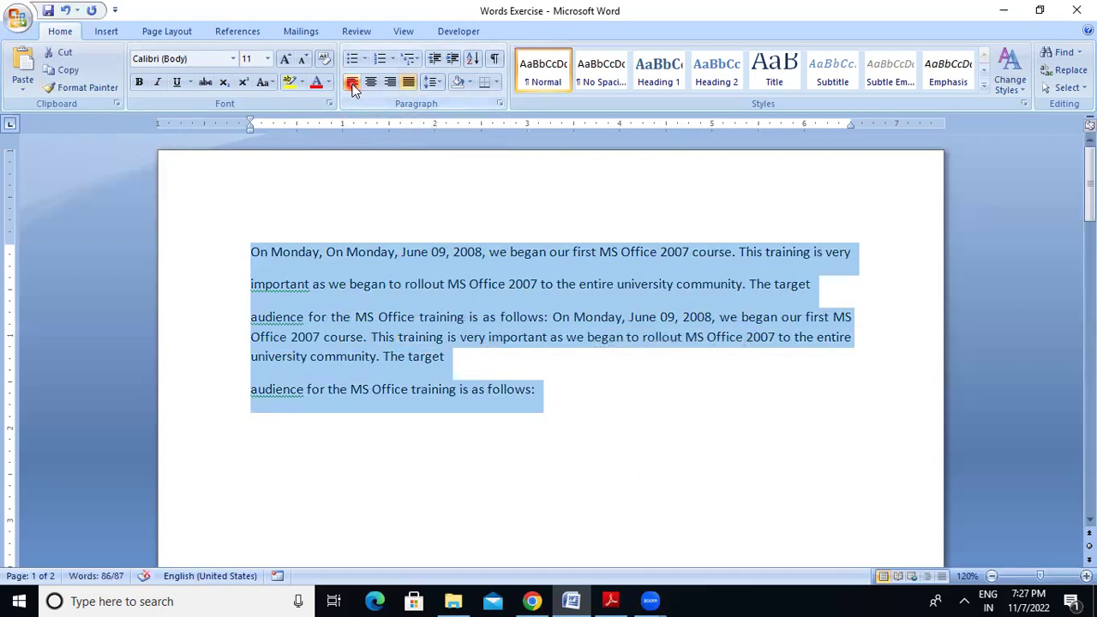
pyautogui.click(836, 285)
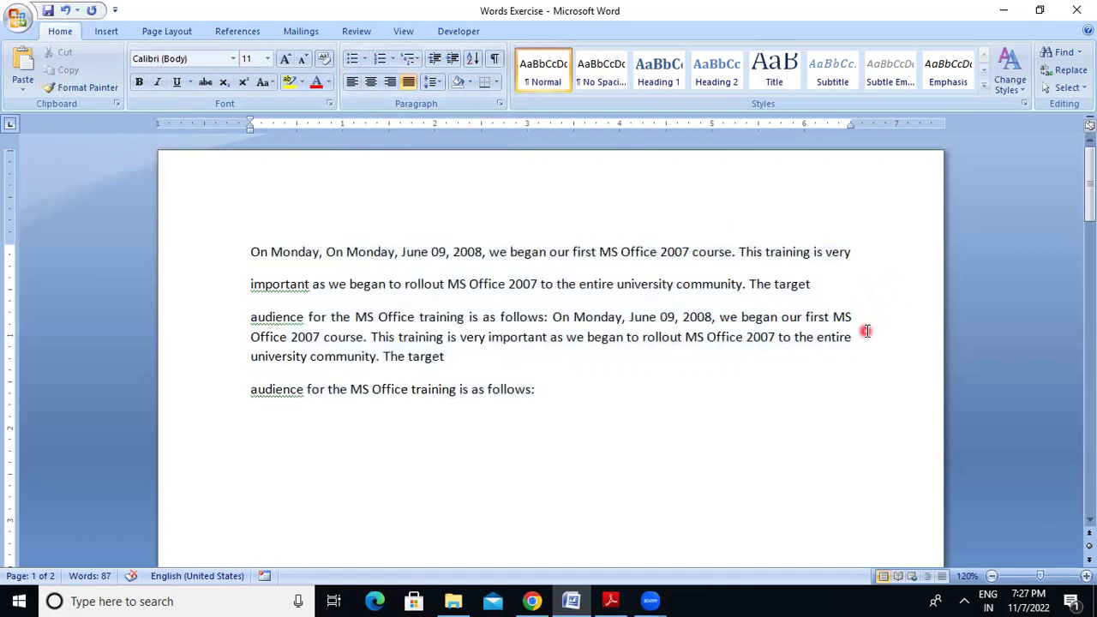
pyautogui.click(827, 354)
pyautogui.click(821, 383)
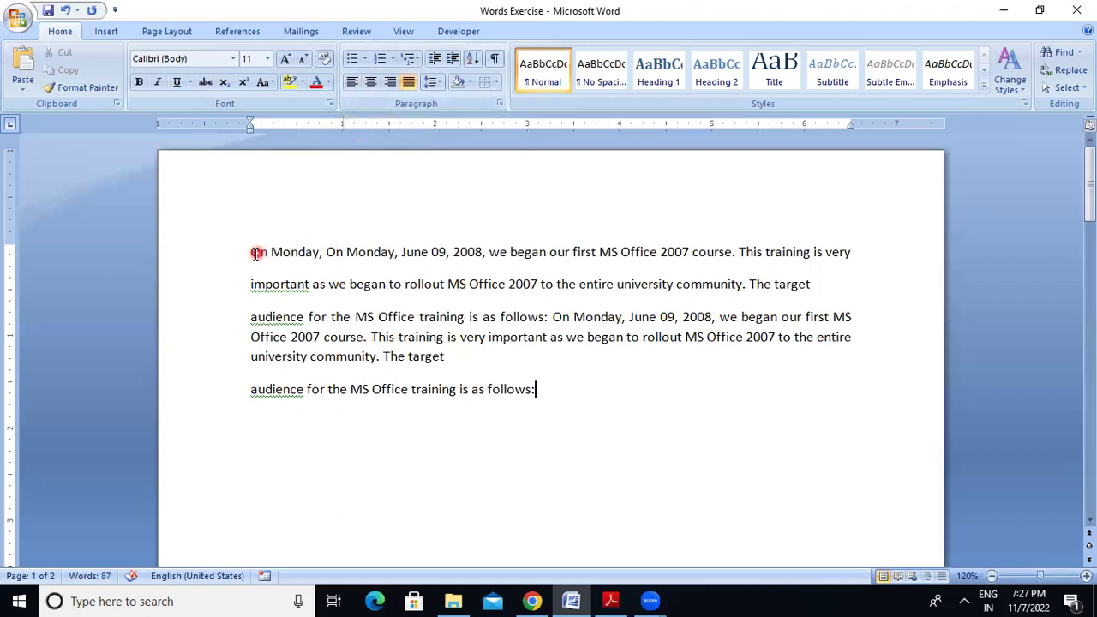
# Try right alignment and then centre alignment on all of the text
pyautogui.moveTo(251, 251); pyautogui.dragTo(559, 384)
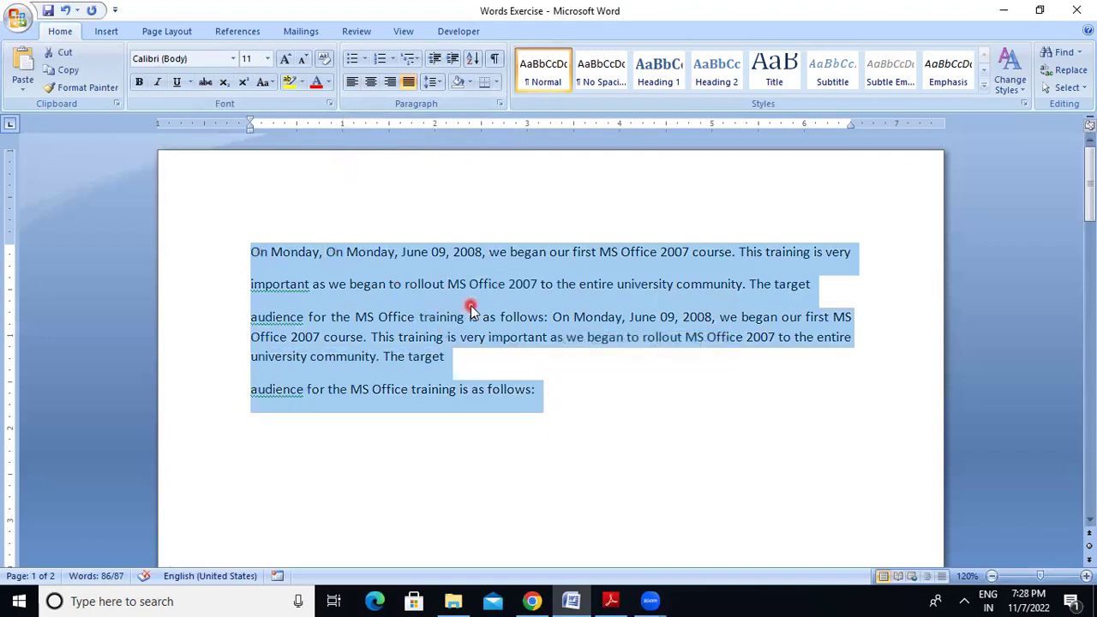
pyautogui.click(390, 82)
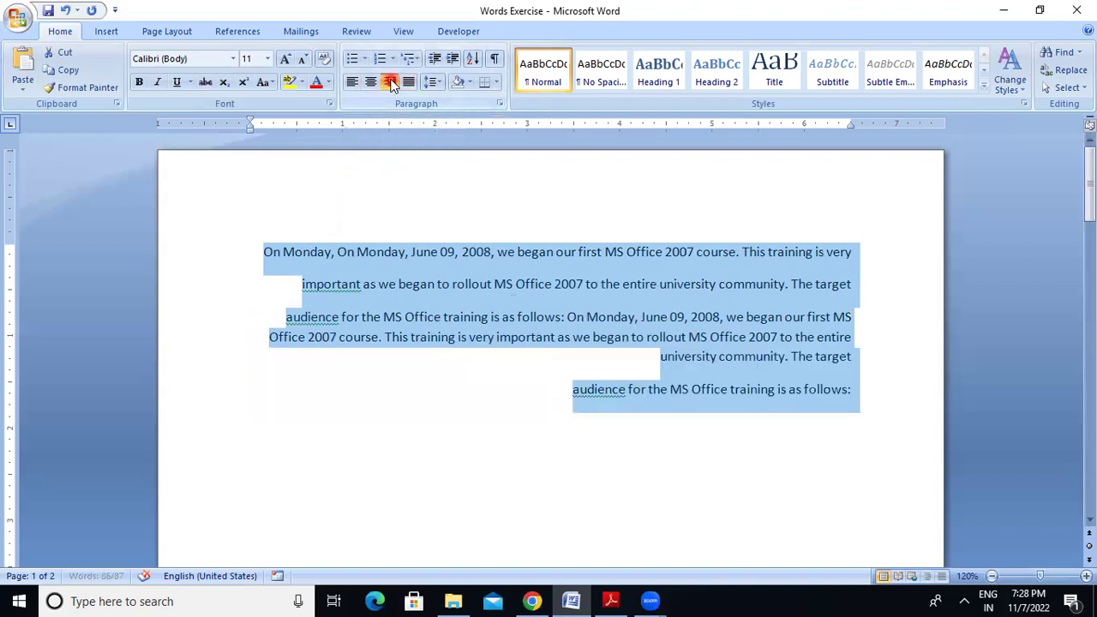
pyautogui.click(410, 408)
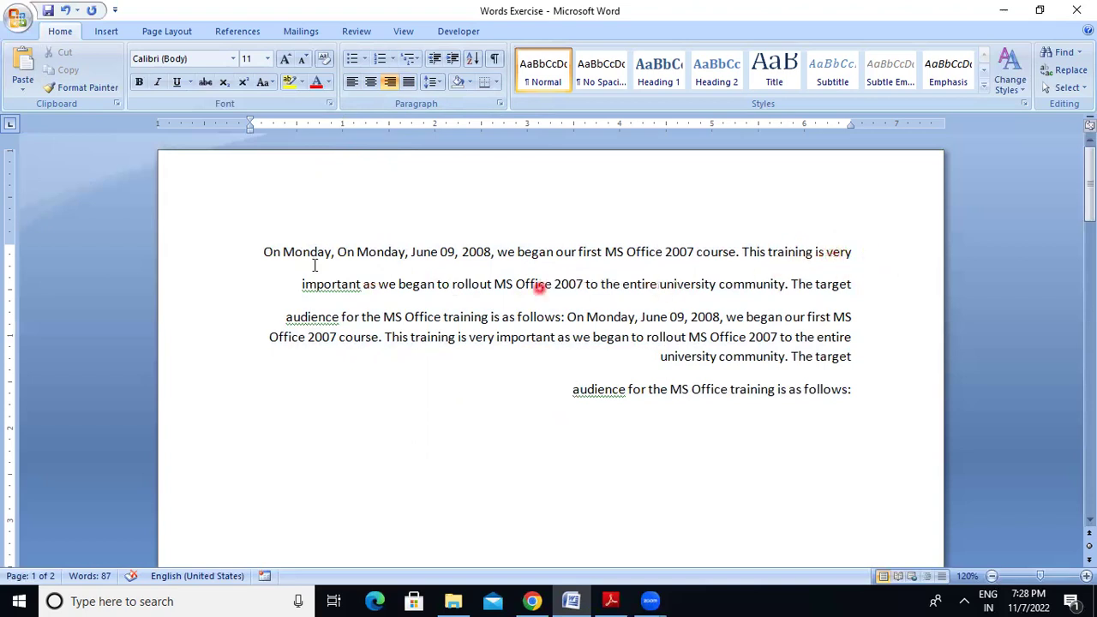
pyautogui.click(411, 419)
pyautogui.moveTo(260, 251); pyautogui.dragTo(906, 392)
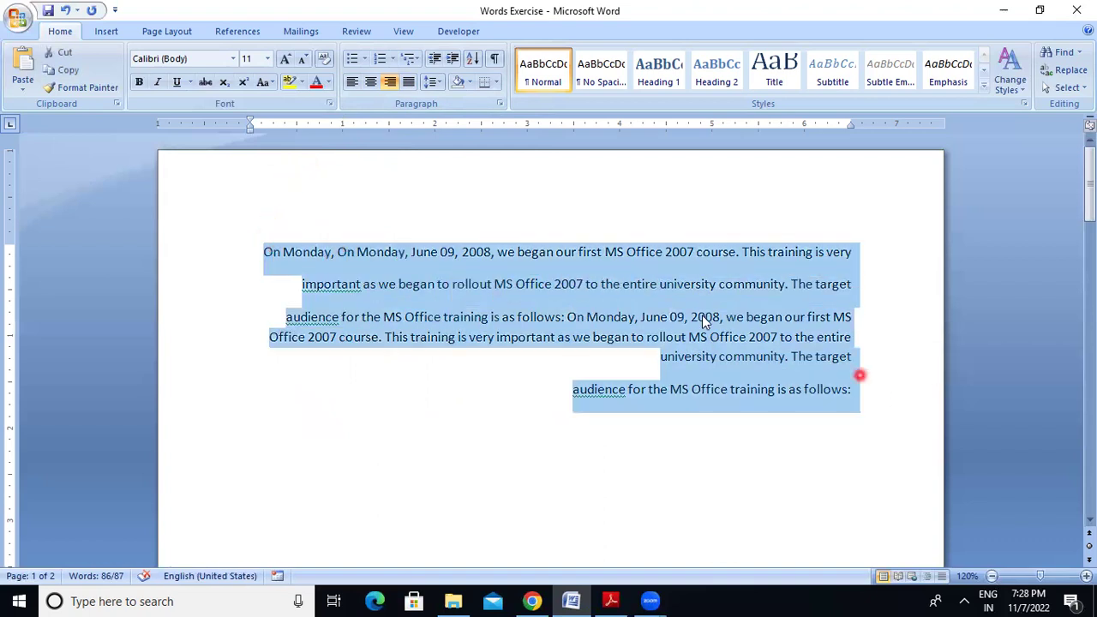
pyautogui.click(371, 82)
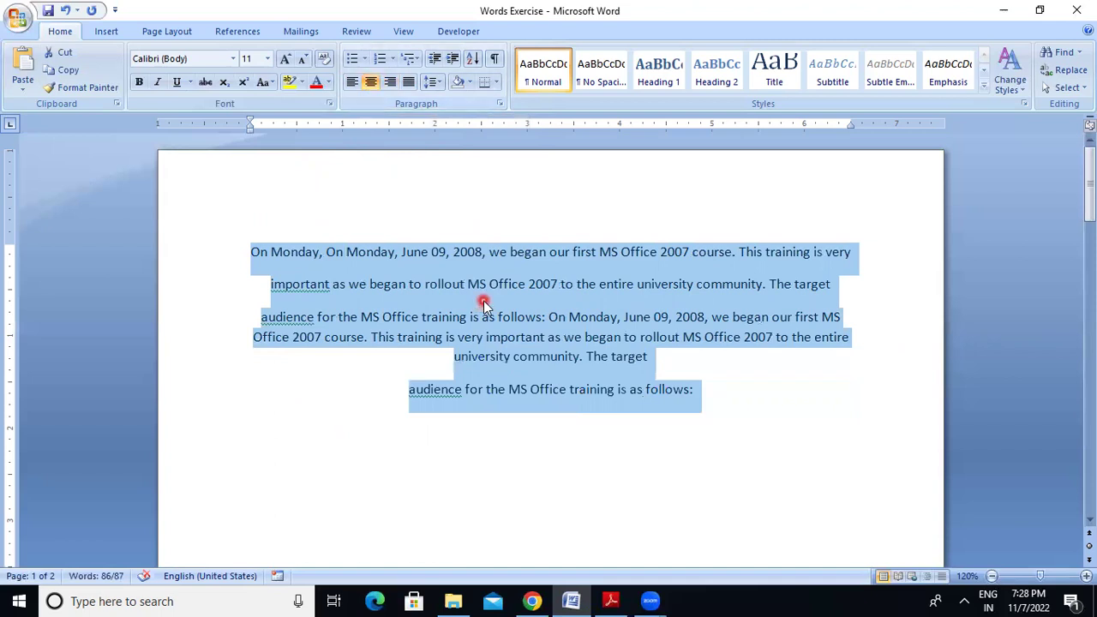
pyautogui.click(482, 300)
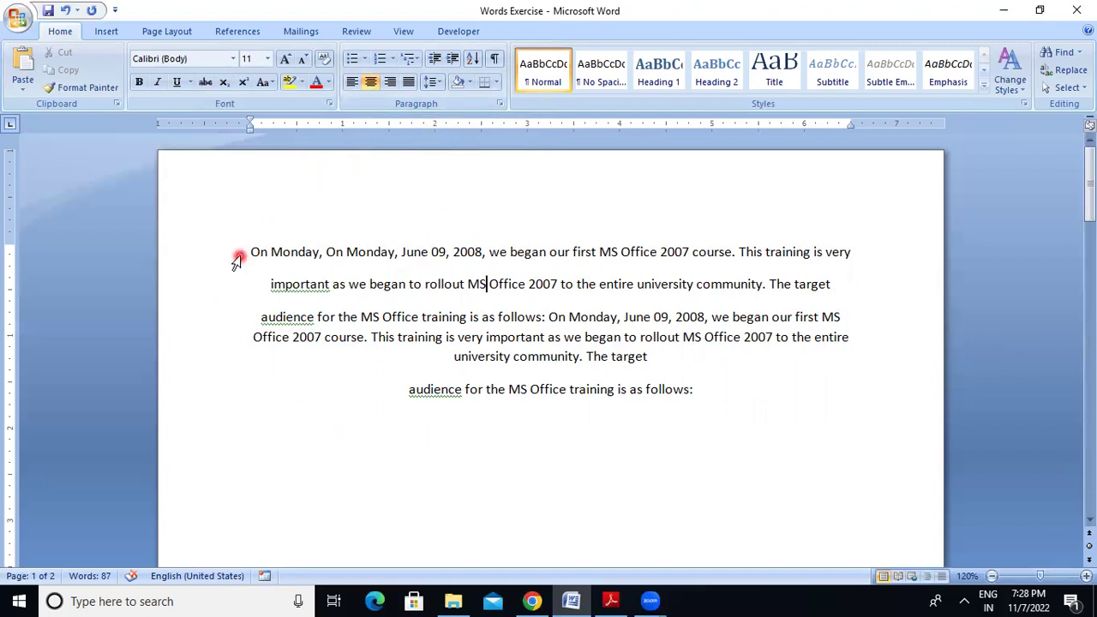
# Justify all of the text between the left and right margins
pyautogui.moveTo(252, 248); pyautogui.dragTo(731, 399)
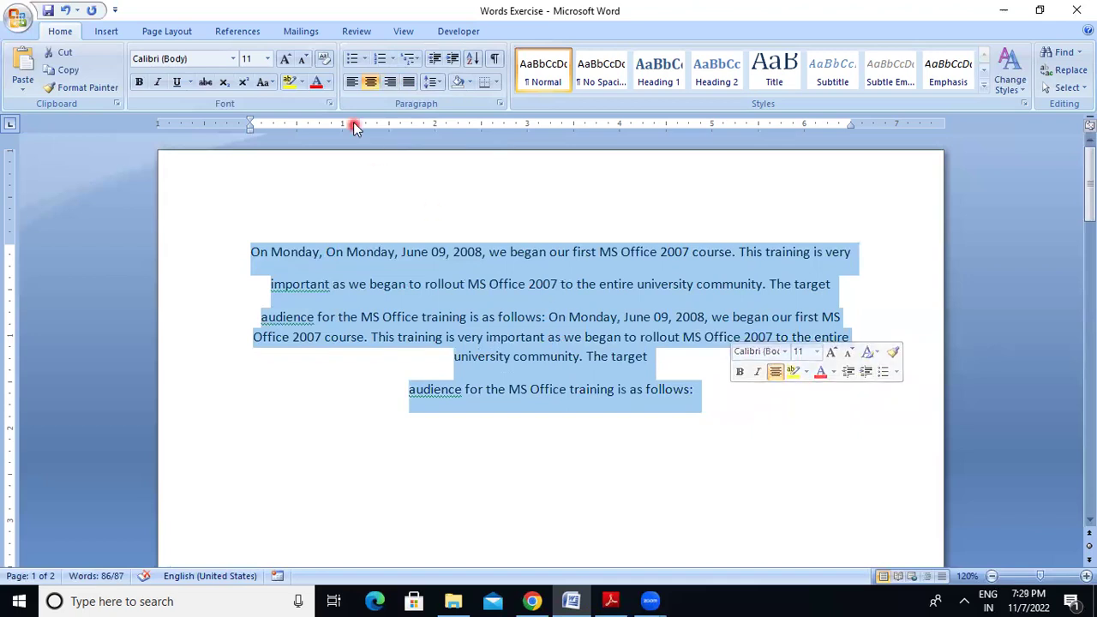
pyautogui.click(411, 86)
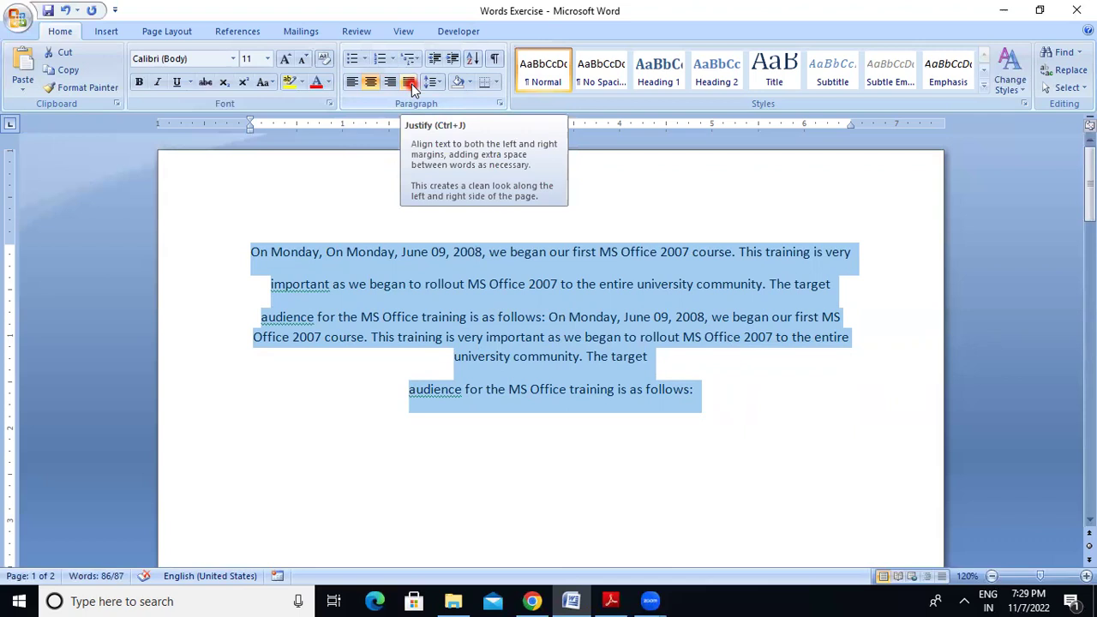
pyautogui.click(411, 86)
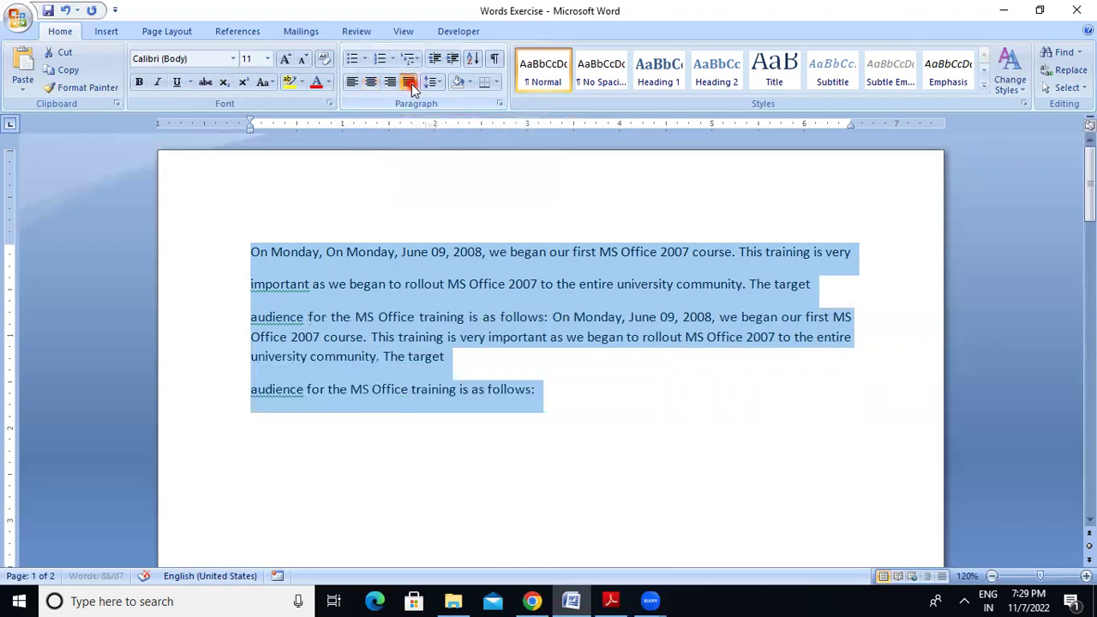
pyautogui.click(527, 368)
# Remove the line breaks after both "The target" and before "important" so the text forms one paragraph, with a space between "target" and "audience"
pyautogui.click(822, 282)
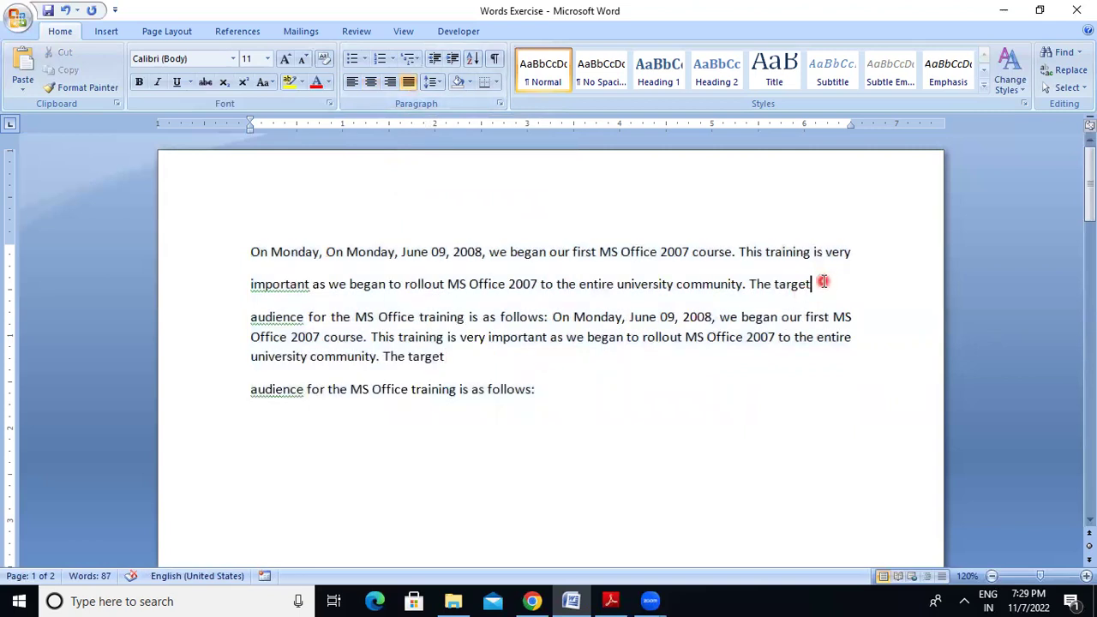
pyautogui.press('Delete')
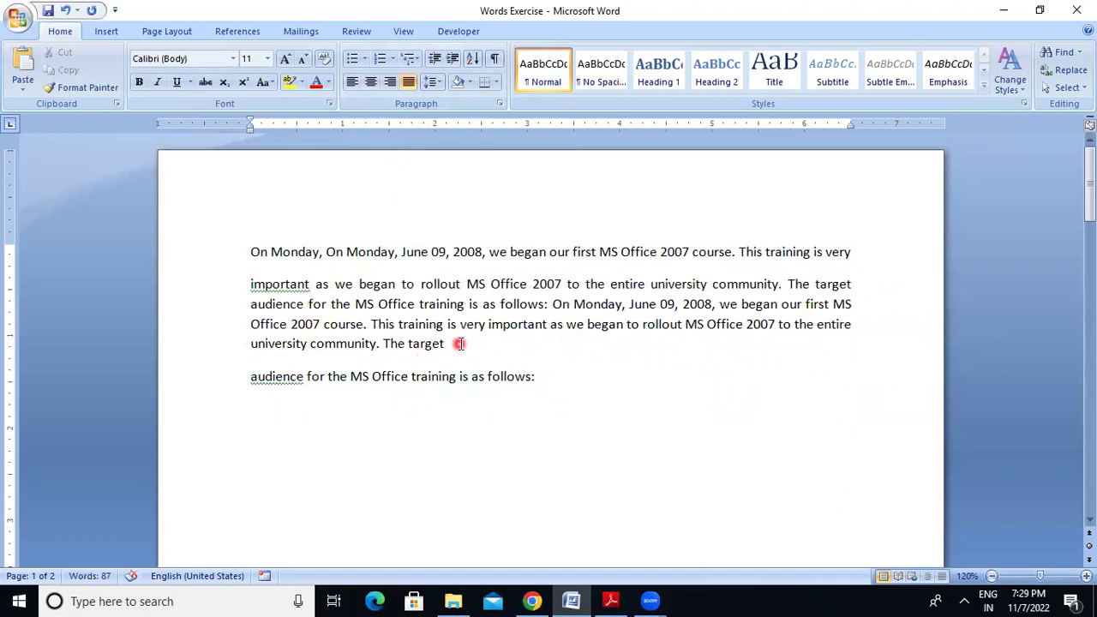
pyautogui.press('Delete')
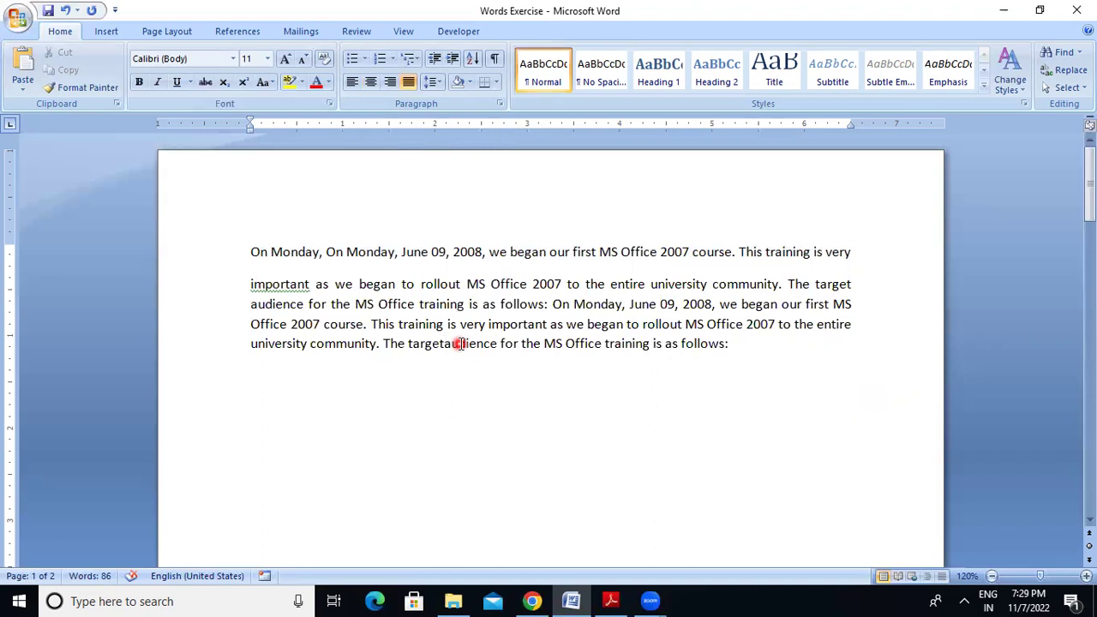
pyautogui.click(481, 299)
pyautogui.click(267, 267)
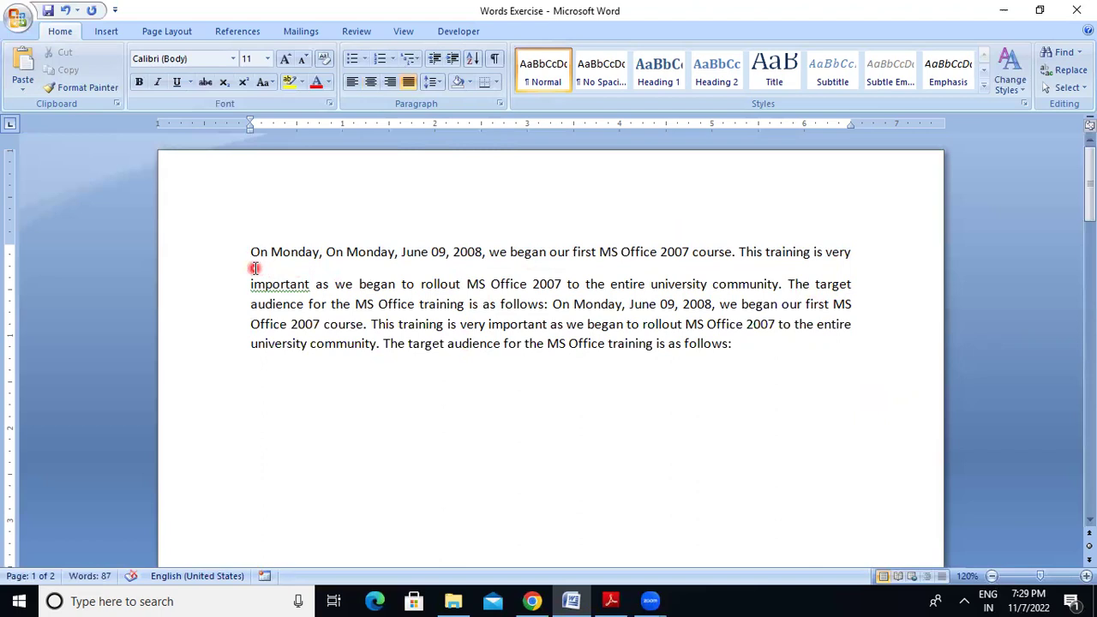
pyautogui.press('BackSpace')
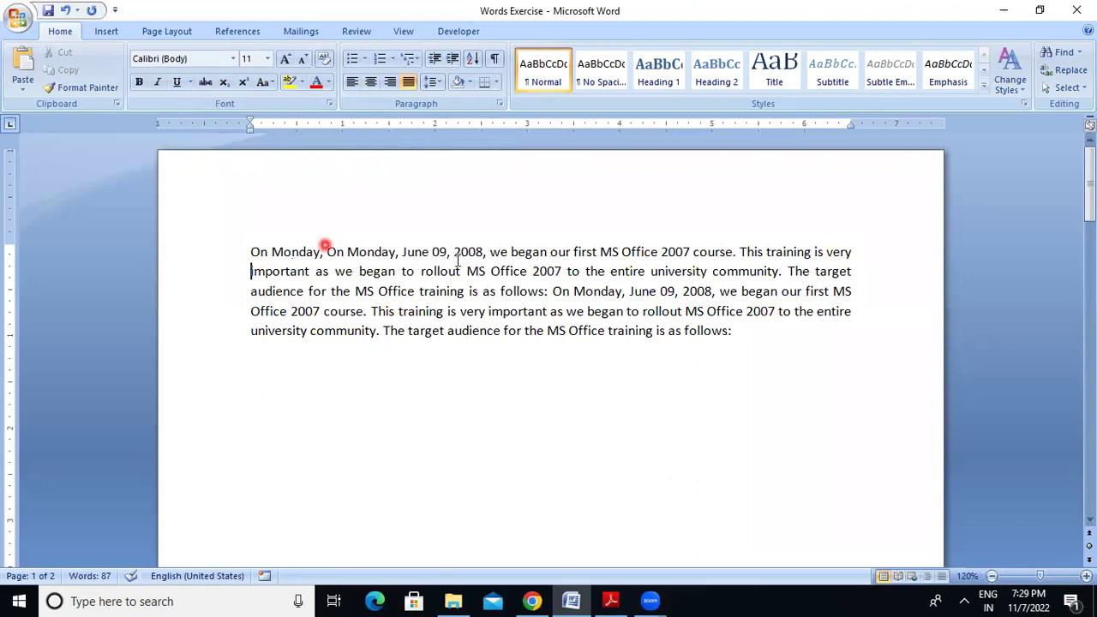
# Add a new line after the paragraph and make the whole paragraph bold
pyautogui.click(744, 333)
pyautogui.press('Return')
pyautogui.moveTo(248, 251); pyautogui.dragTo(736, 332)
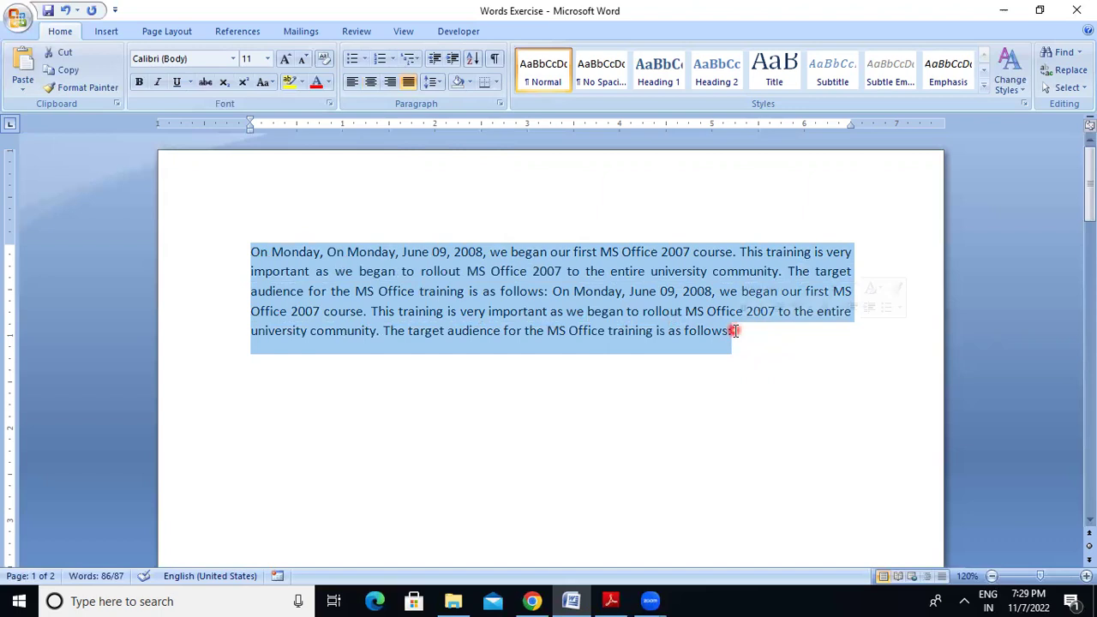
pyautogui.hotkey('ctrl', 'b')
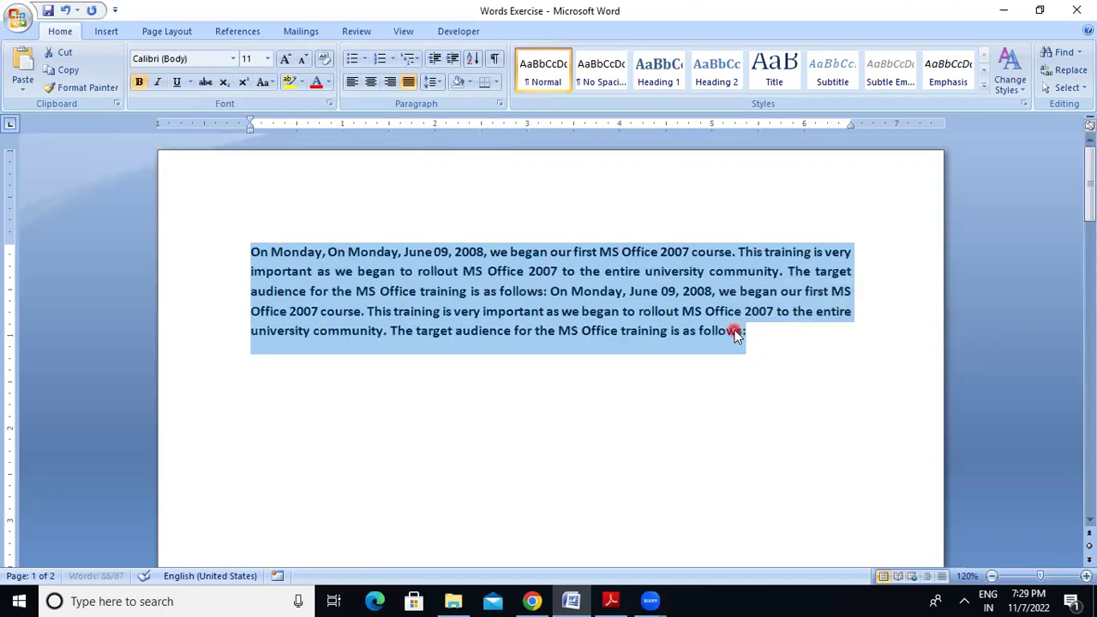
pyautogui.click(726, 356)
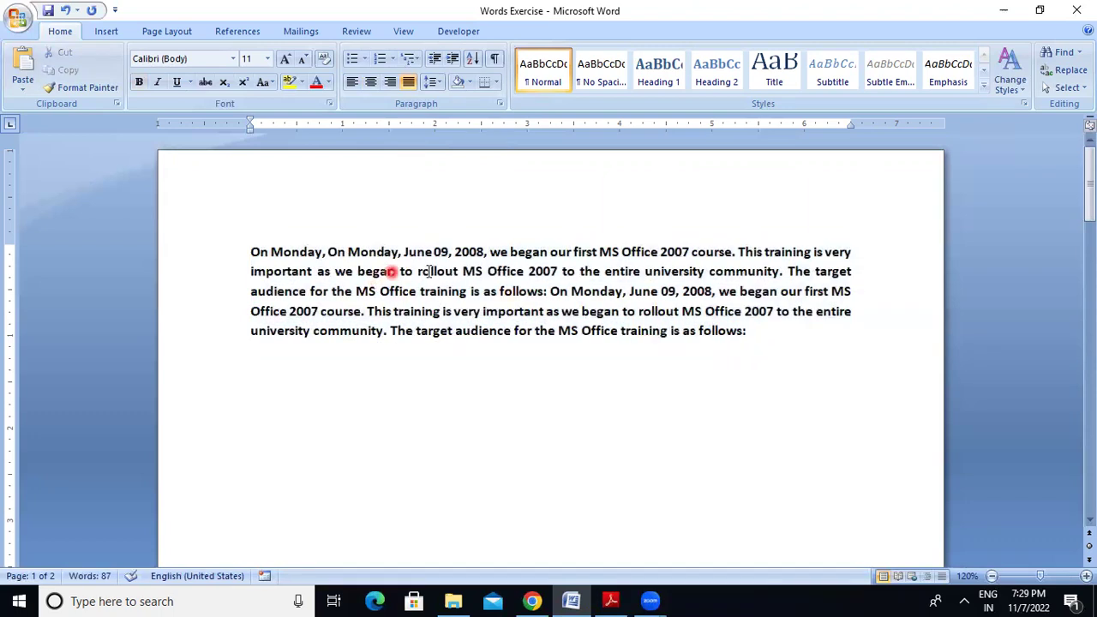
# Undo the bold formatting of the paragraph and redo it
pyautogui.click(64, 14)
pyautogui.click(297, 203)
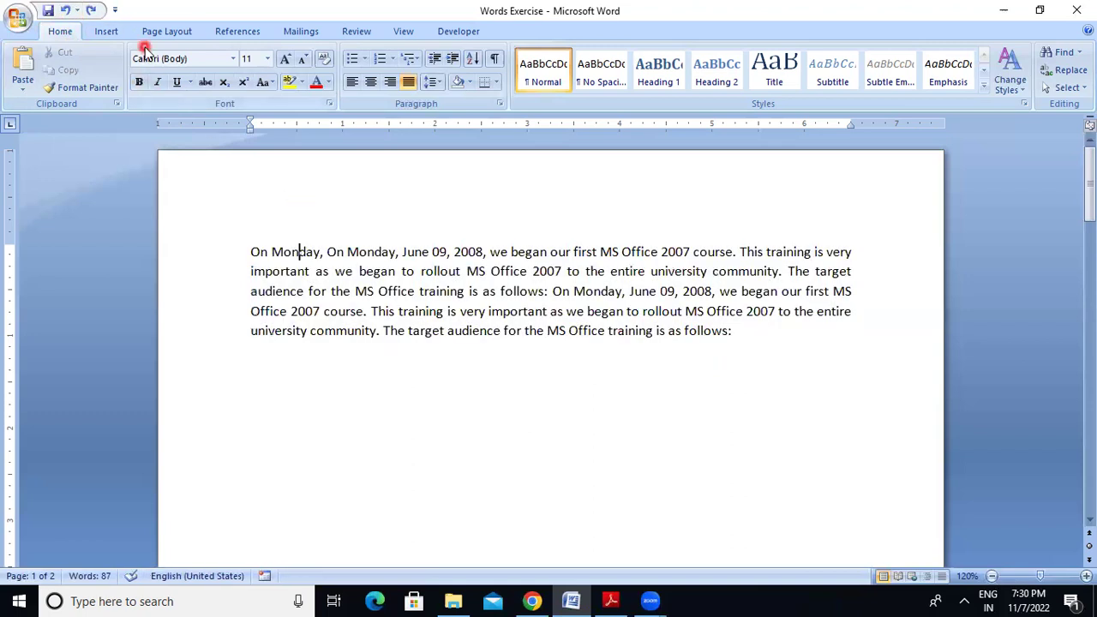
pyautogui.hotkey('ctrl', 'y')
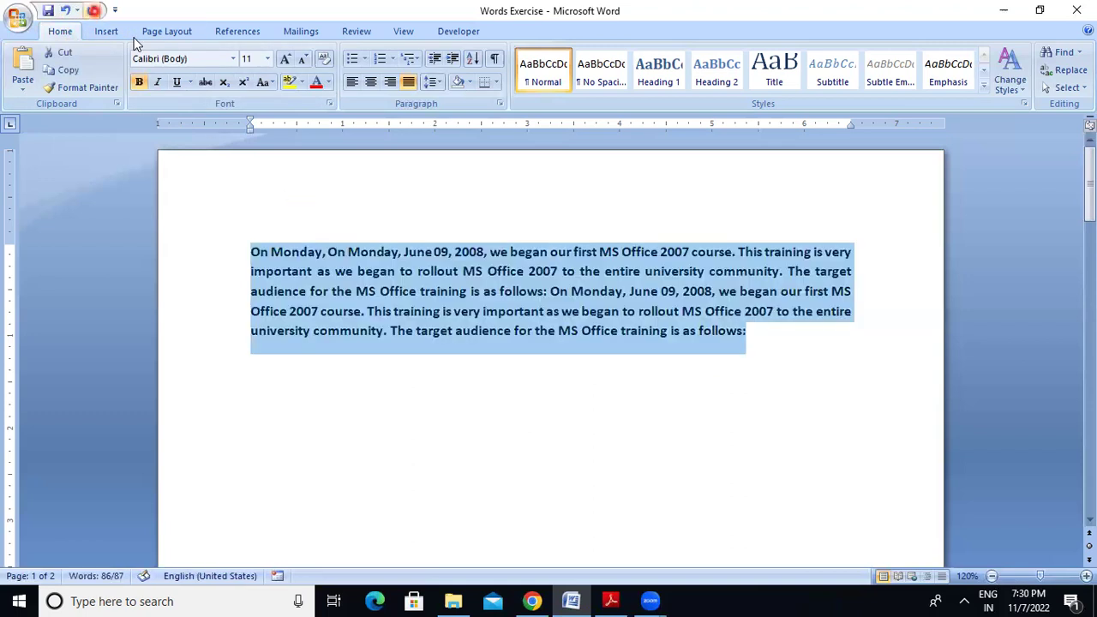
pyautogui.click(508, 391)
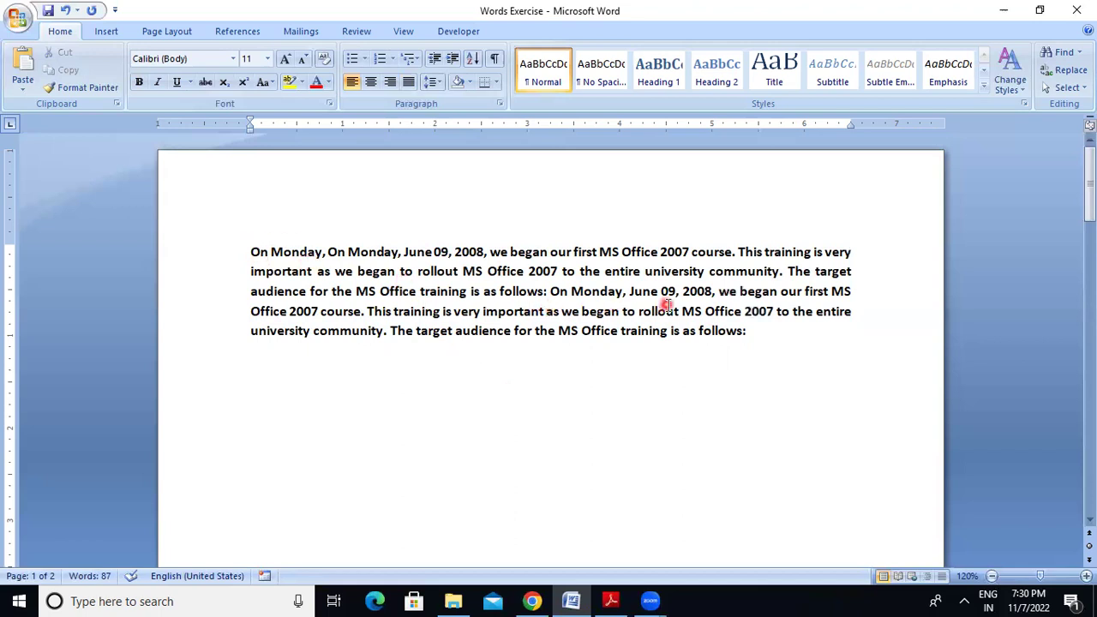
# Remove bold from the text after the first "MS Office 2007 course", through to the end of the paragraph
pyautogui.moveTo(735, 251); pyautogui.dragTo(788, 330)
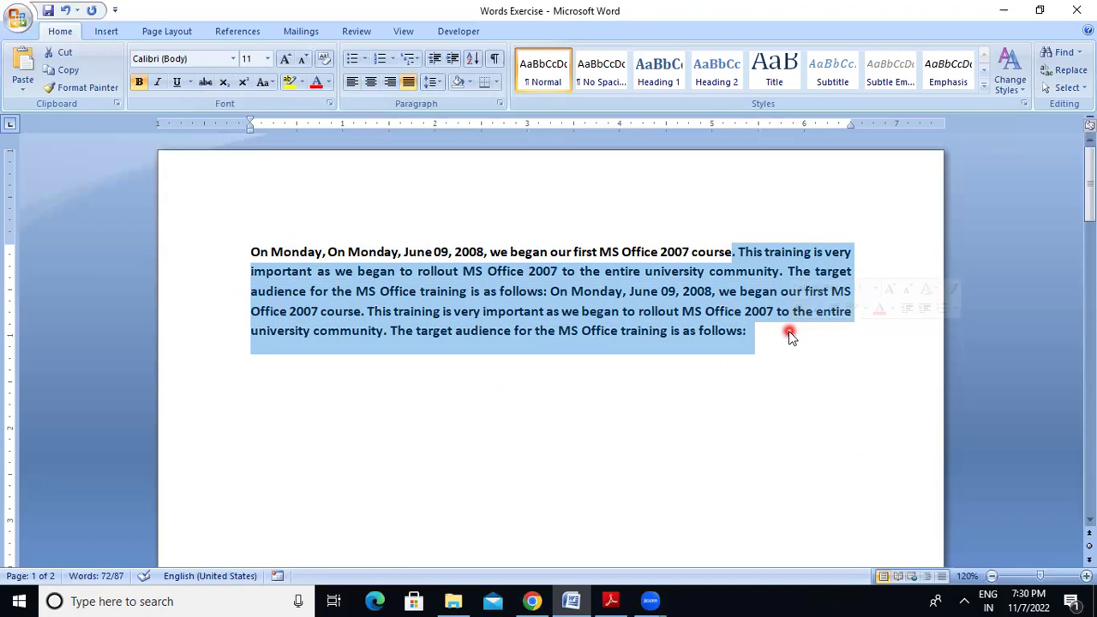
pyautogui.hotkey('ctrl', 'b')
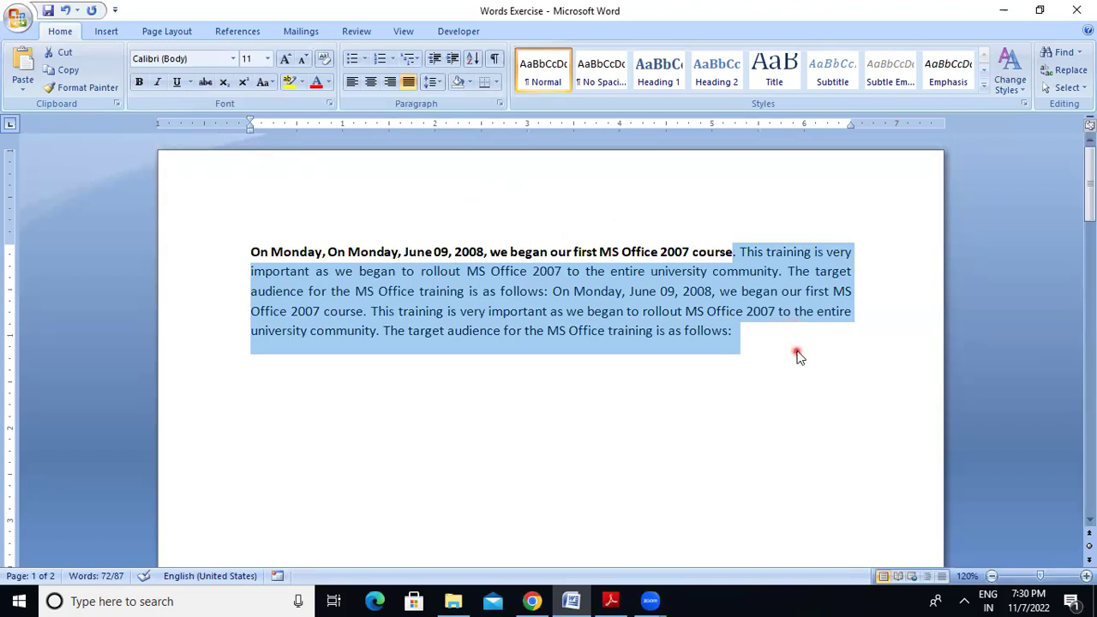
pyautogui.click(797, 356)
# Toggle bold on and off for the text from the first "This training is very" to the end of the paragraph
pyautogui.moveTo(739, 251); pyautogui.dragTo(798, 325)
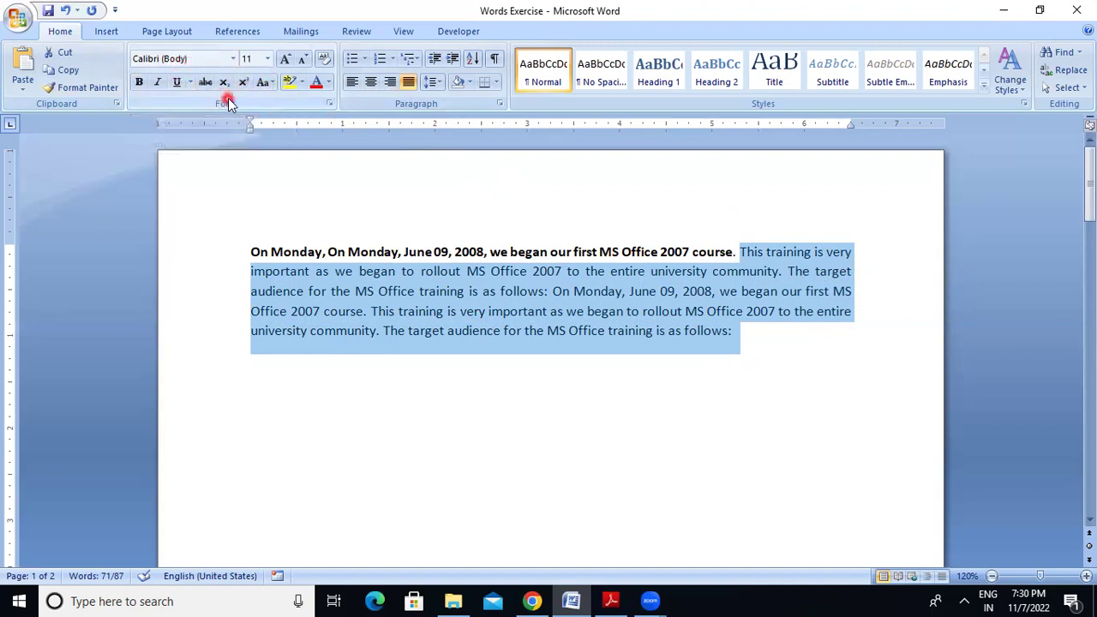
pyautogui.click(141, 84)
pyautogui.click(141, 84)
pyautogui.click(617, 364)
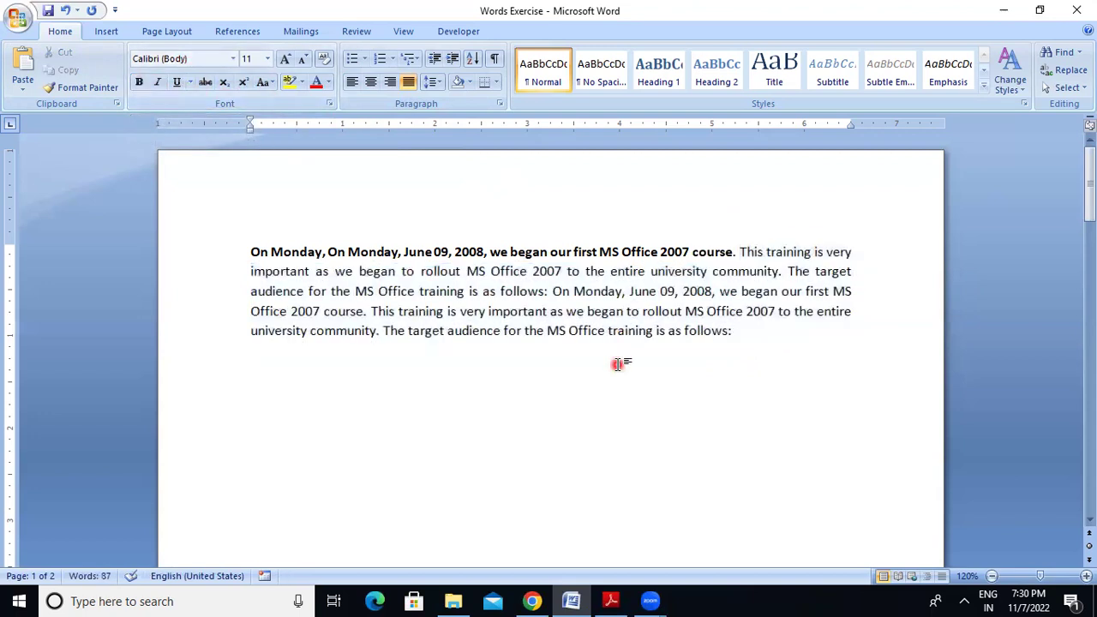
# Italicise the "On Monday, June 09, 2008" in the third line of the paragraph
pyautogui.click(554, 291)
pyautogui.moveTo(554, 292); pyautogui.dragTo(709, 297)
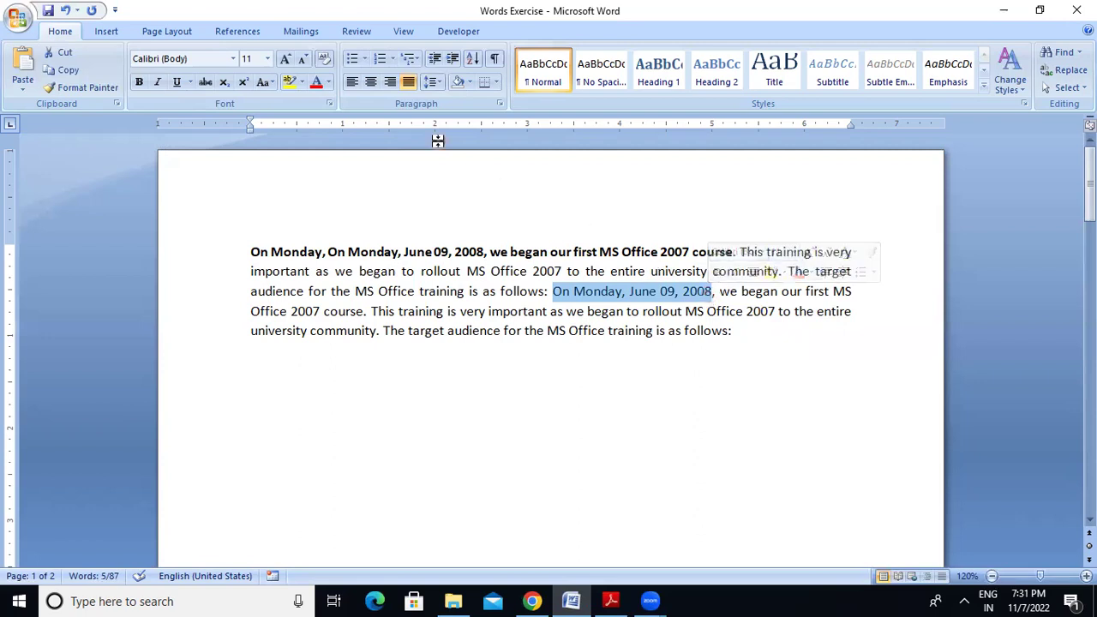
pyautogui.click(159, 83)
pyautogui.click(158, 84)
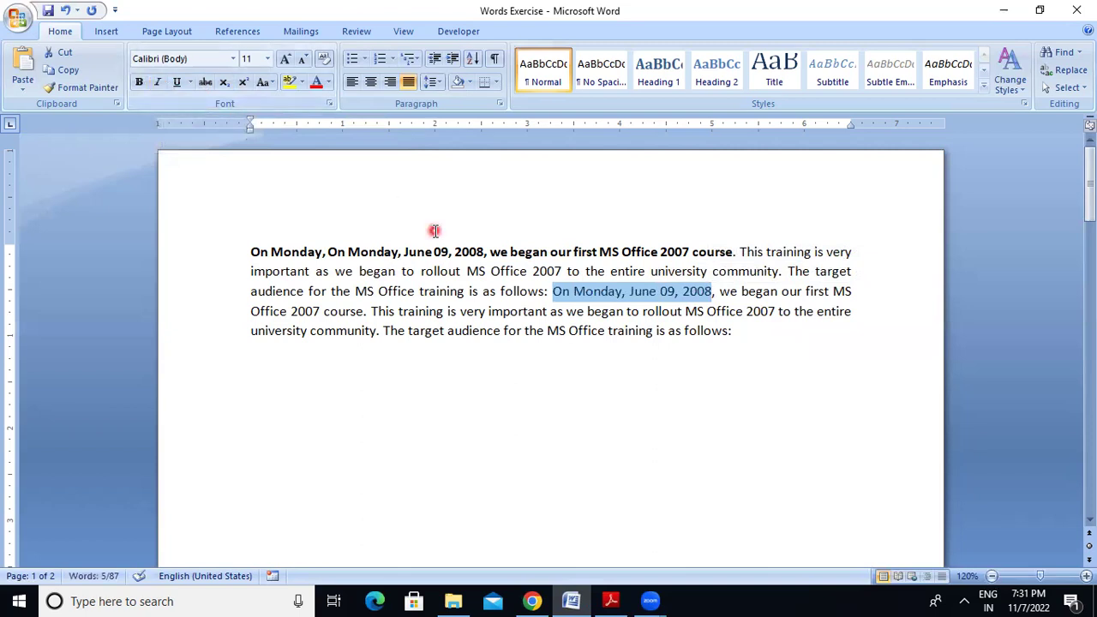
pyautogui.hotkey('ctrl', 'i')
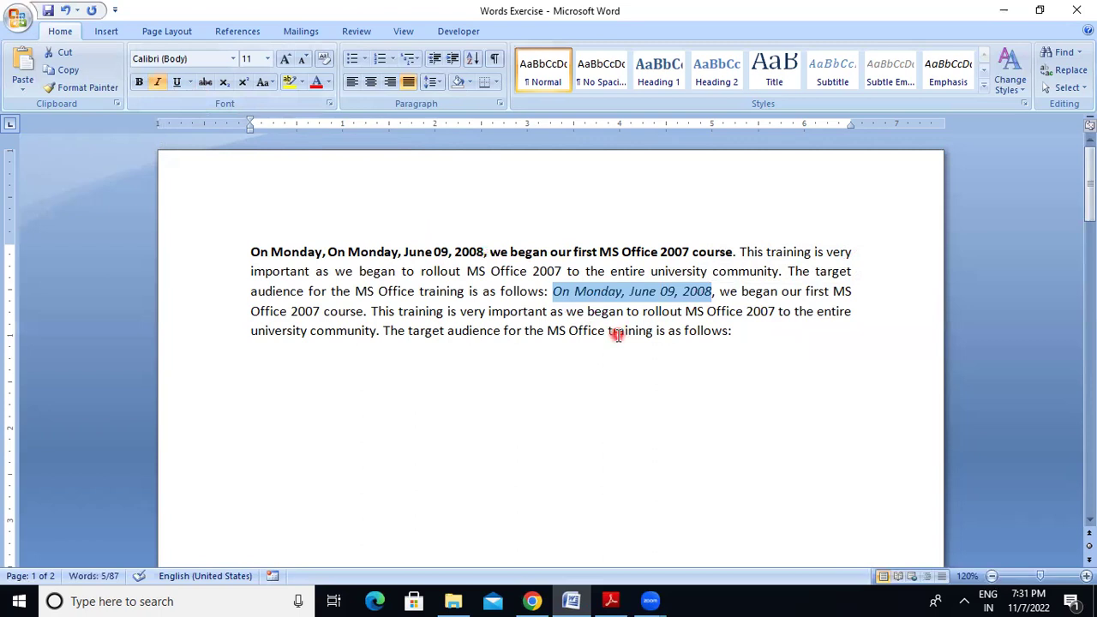
pyautogui.click(616, 334)
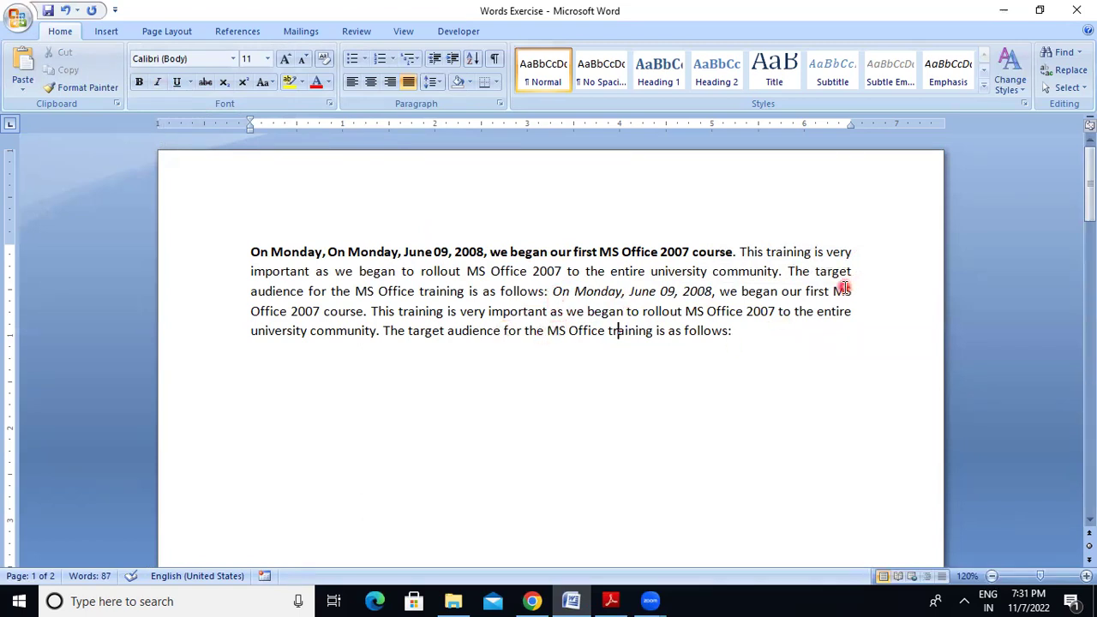
# Underline the second "MS Office 2007 course" in the paragraph
pyautogui.moveTo(831, 292); pyautogui.dragTo(364, 310)
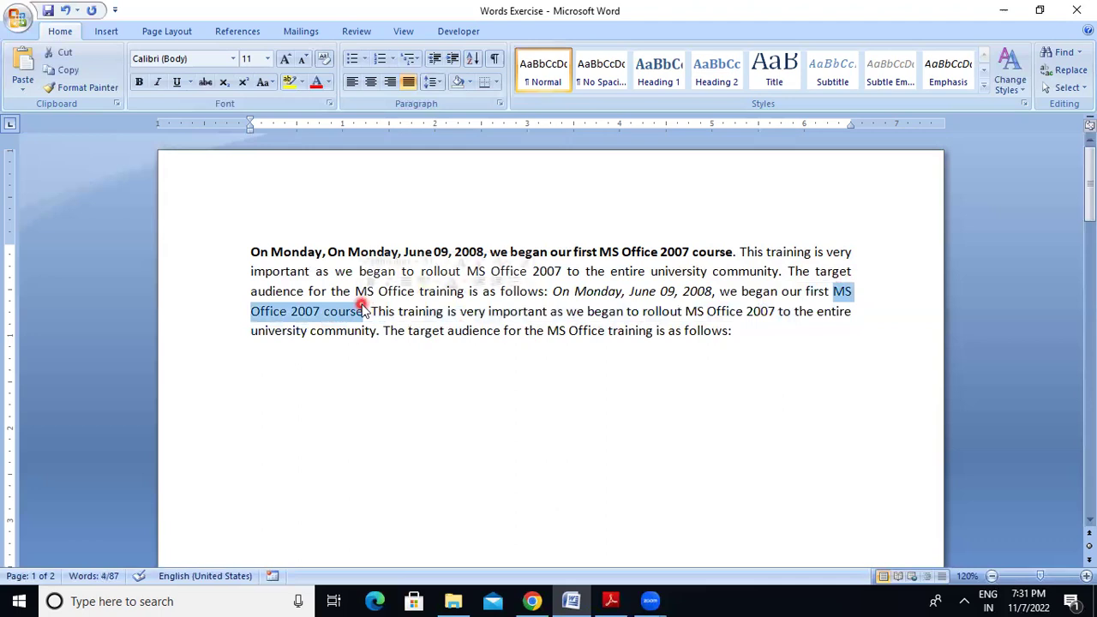
pyautogui.click(178, 86)
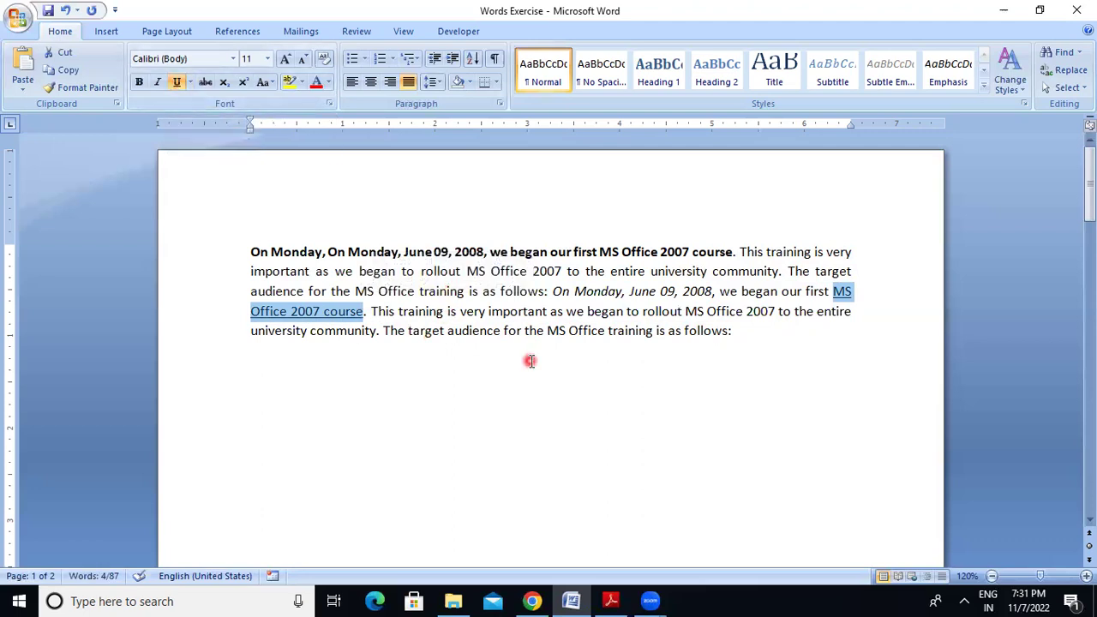
# Toggle the underline off and back on for the second "MS Office 2007 course" in the paragraph
pyautogui.hotkey('ctrl', 'u')
pyautogui.hotkey('ctrl', 'u')
pyautogui.click(313, 311)
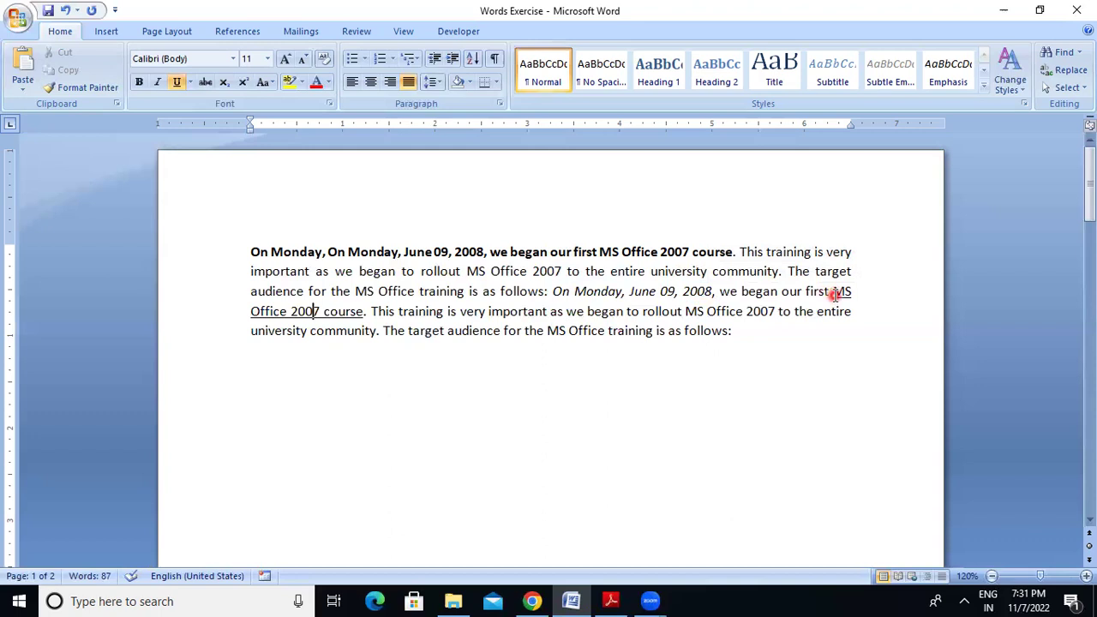
# Apply a double underline to the second "MS Office 2007 course" in the paragraph
pyautogui.moveTo(833, 294); pyautogui.dragTo(364, 315)
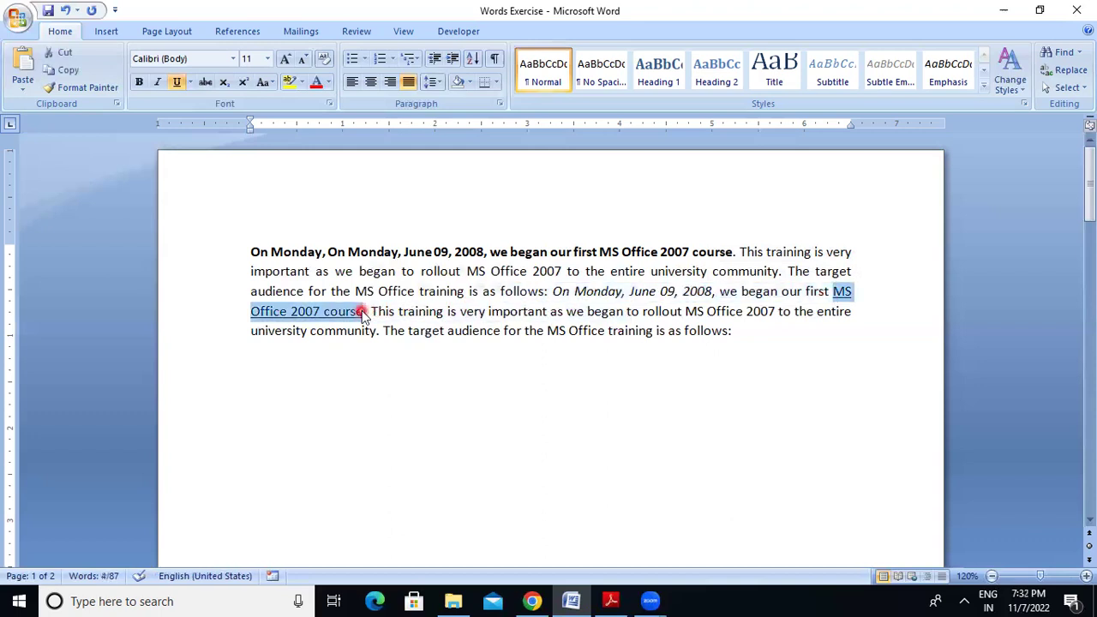
pyautogui.click(191, 83)
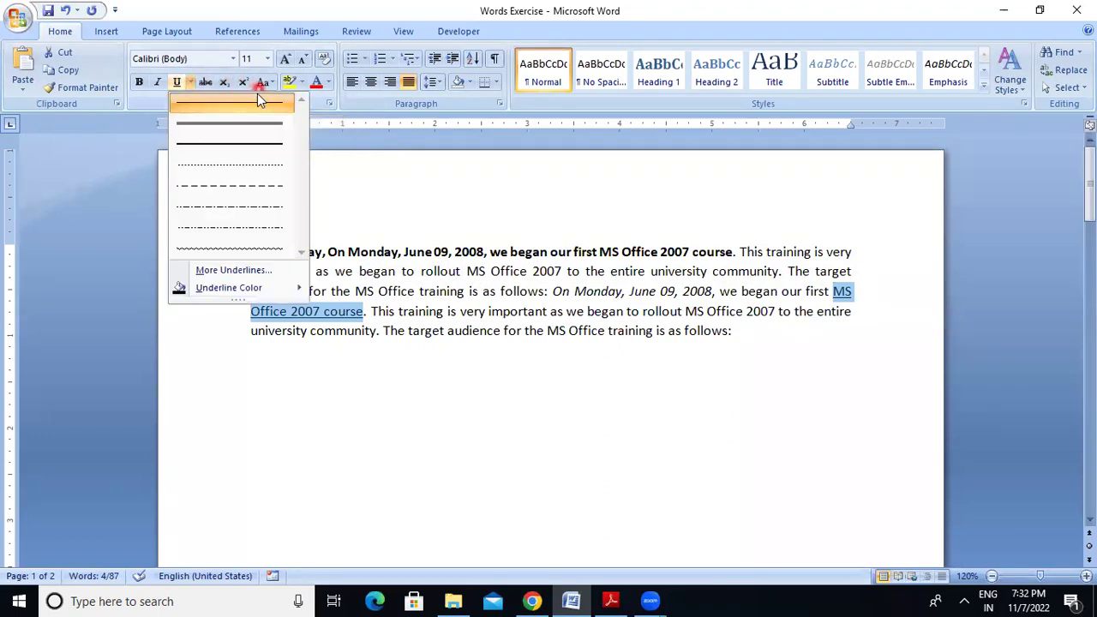
pyautogui.click(232, 128)
pyautogui.click(425, 255)
pyautogui.click(579, 417)
# Change the underline of the second "MS Office 2007 course" to the thick single line style
pyautogui.moveTo(841, 292); pyautogui.dragTo(364, 312)
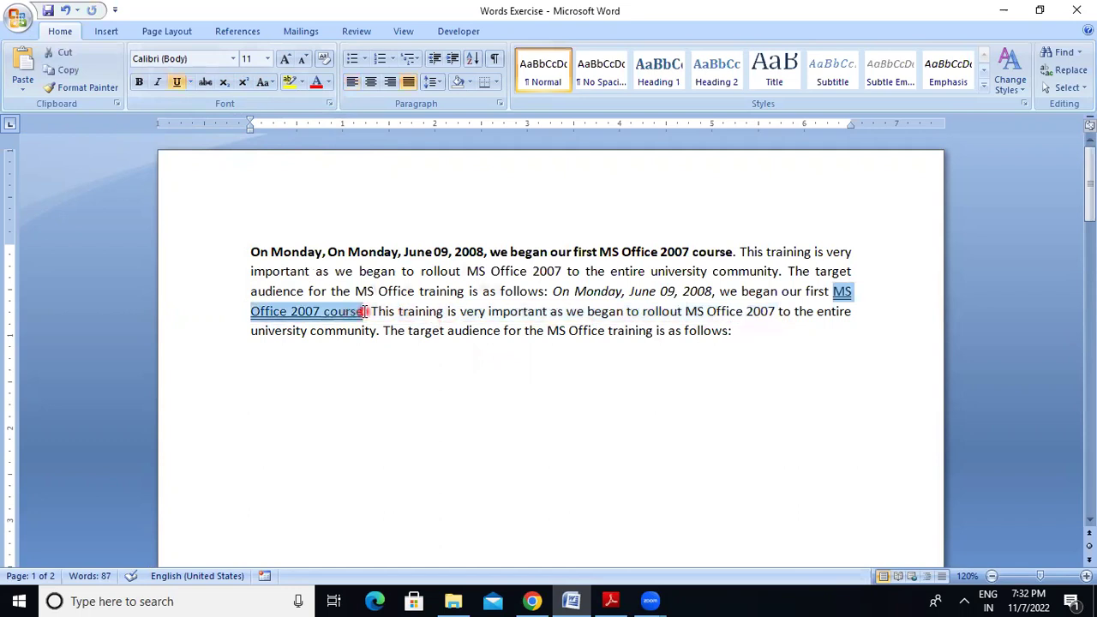
pyautogui.click(272, 81)
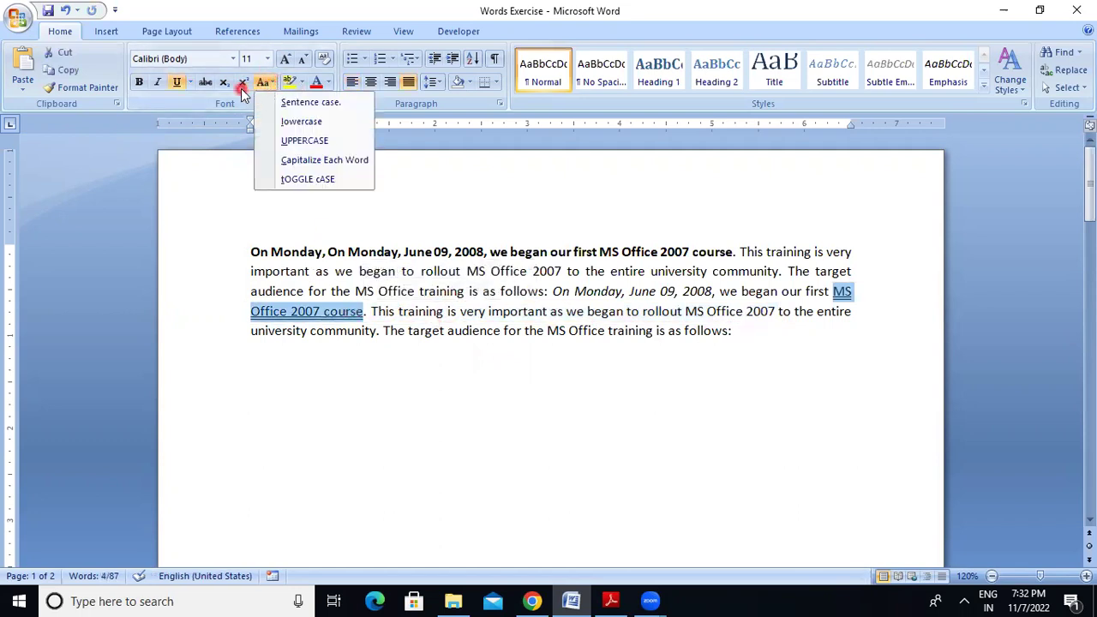
pyautogui.click(189, 81)
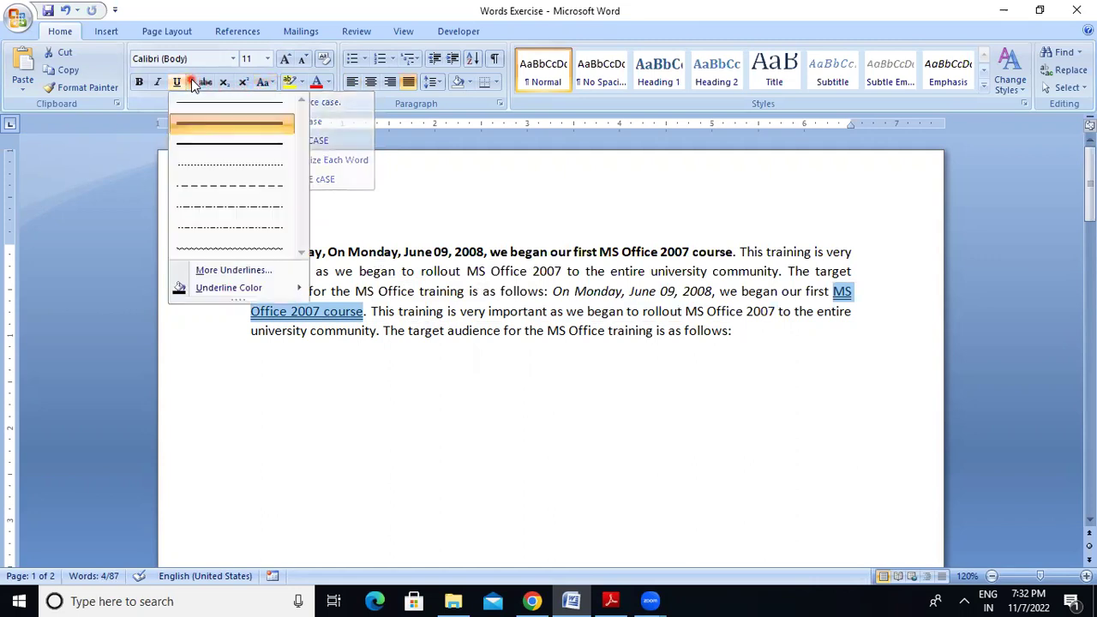
pyautogui.click(203, 144)
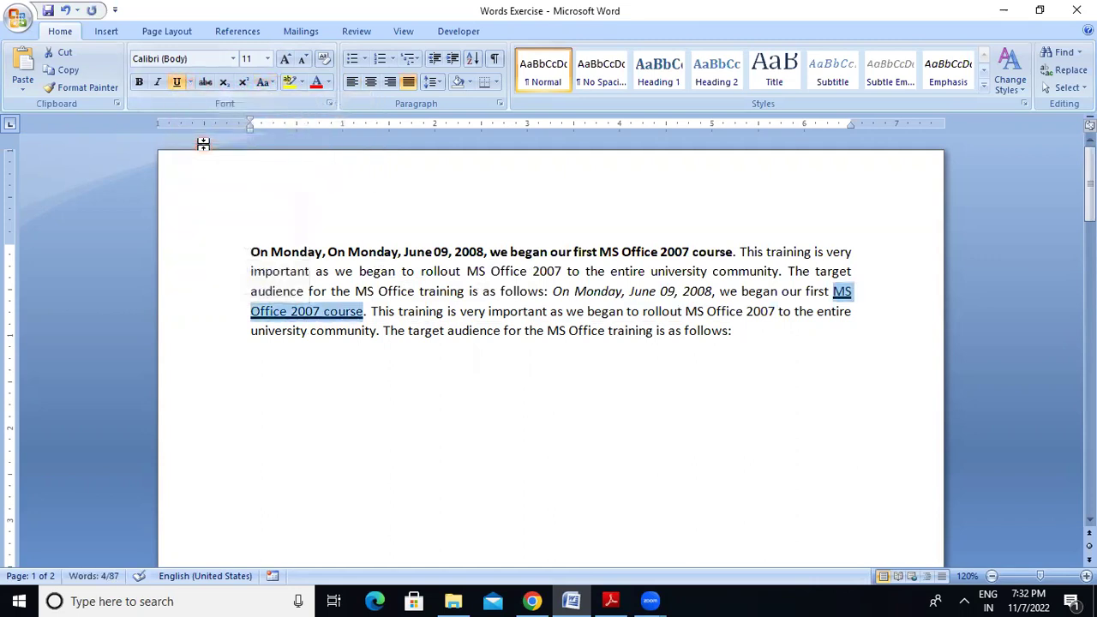
# Colour the thick underline of the second "MS Office 2007 course" with the standard red
pyautogui.click(189, 83)
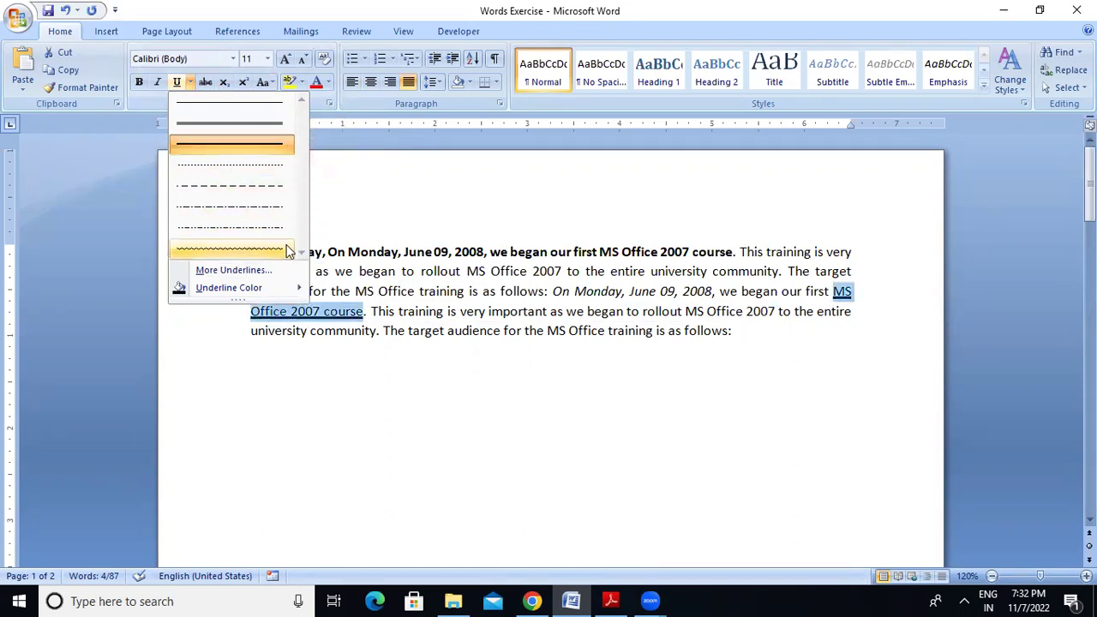
pyautogui.moveTo(260, 292)
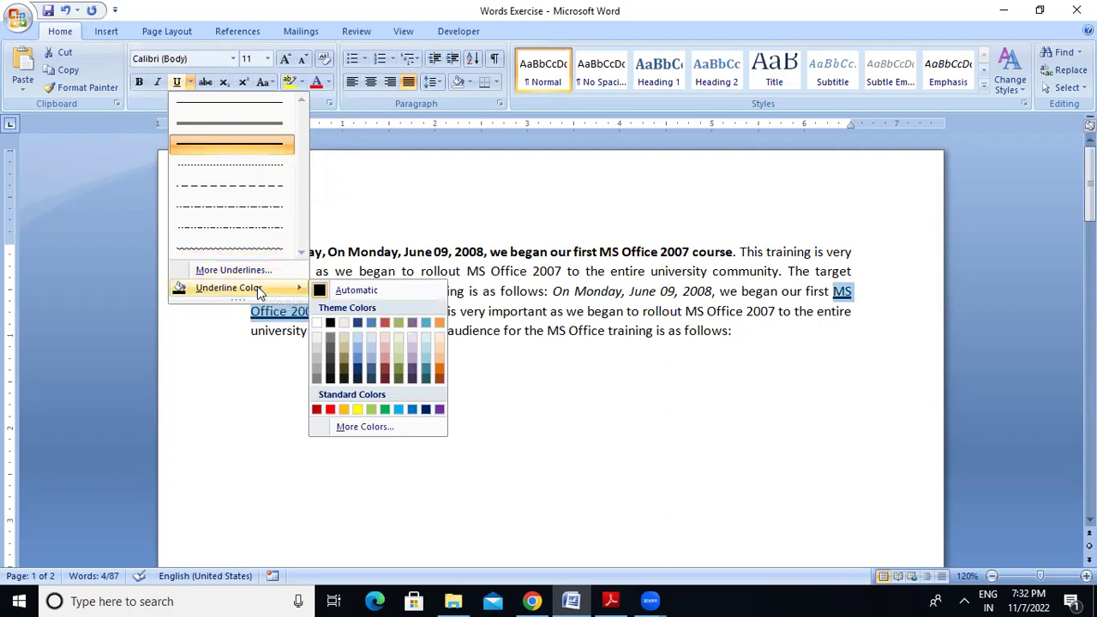
pyautogui.click(331, 409)
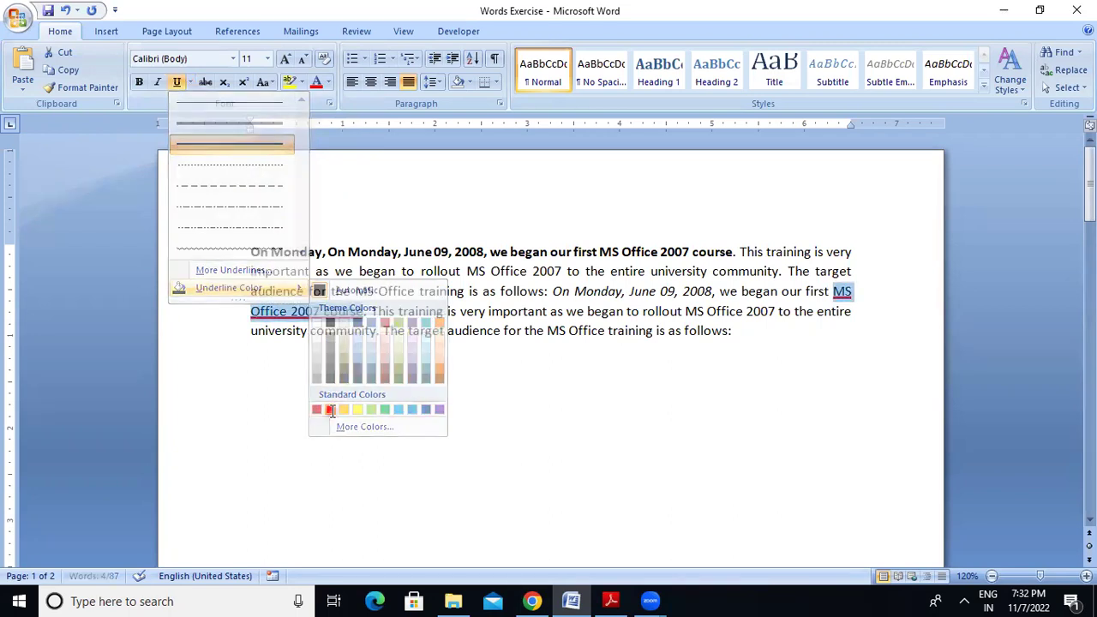
pyautogui.click(191, 82)
pyautogui.moveTo(192, 291)
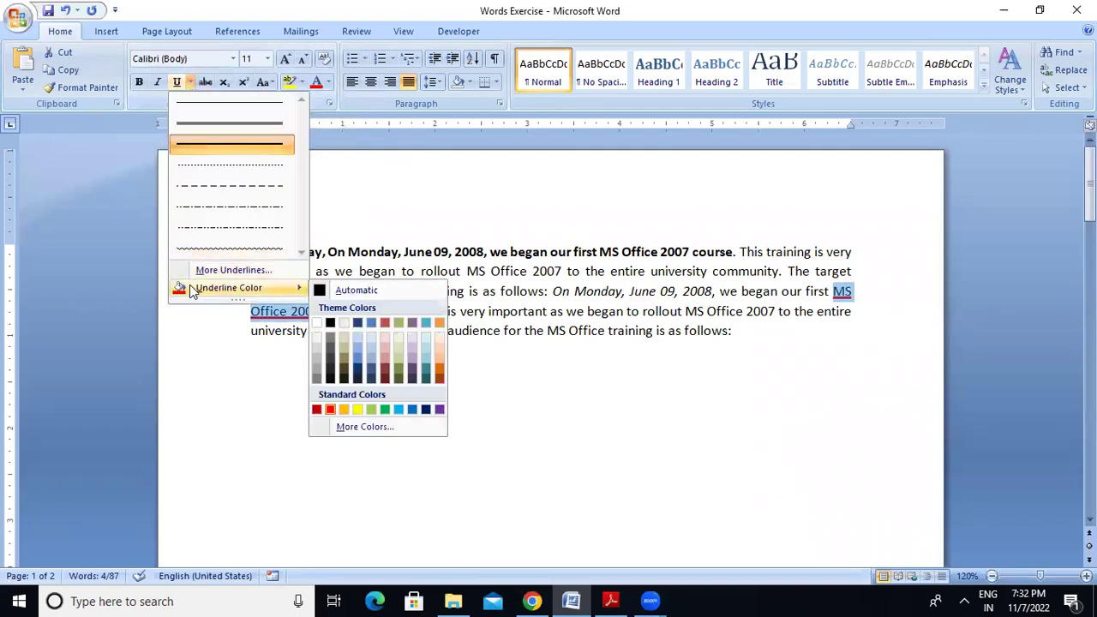
pyautogui.click(331, 410)
pyautogui.click(467, 358)
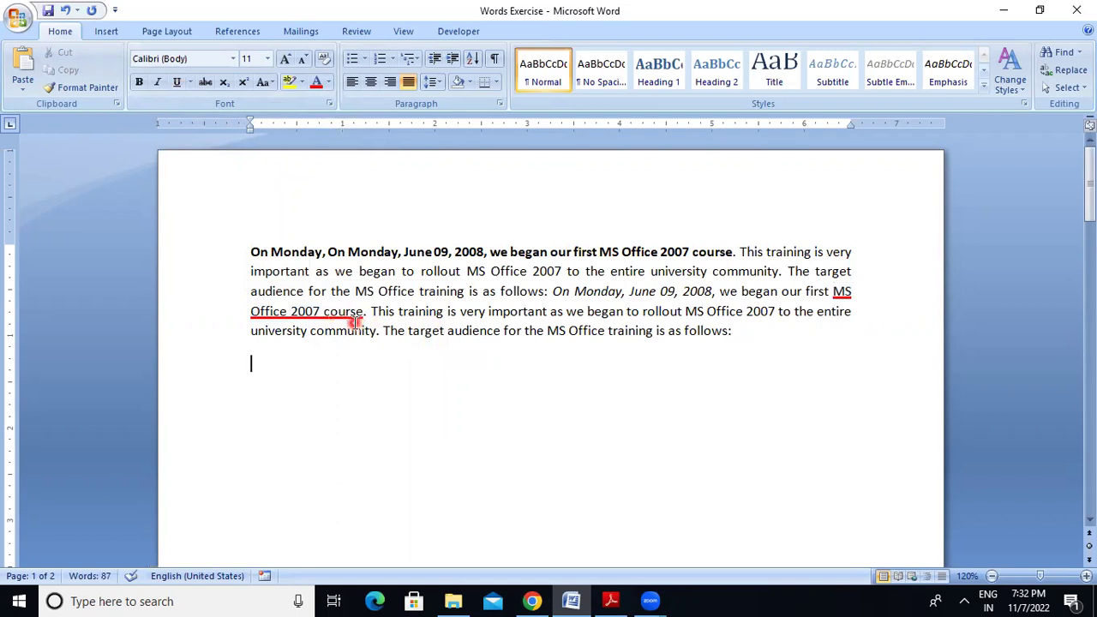
# Set the font of the empty line below the paragraph to +Headings in the Font dialog
pyautogui.click(191, 83)
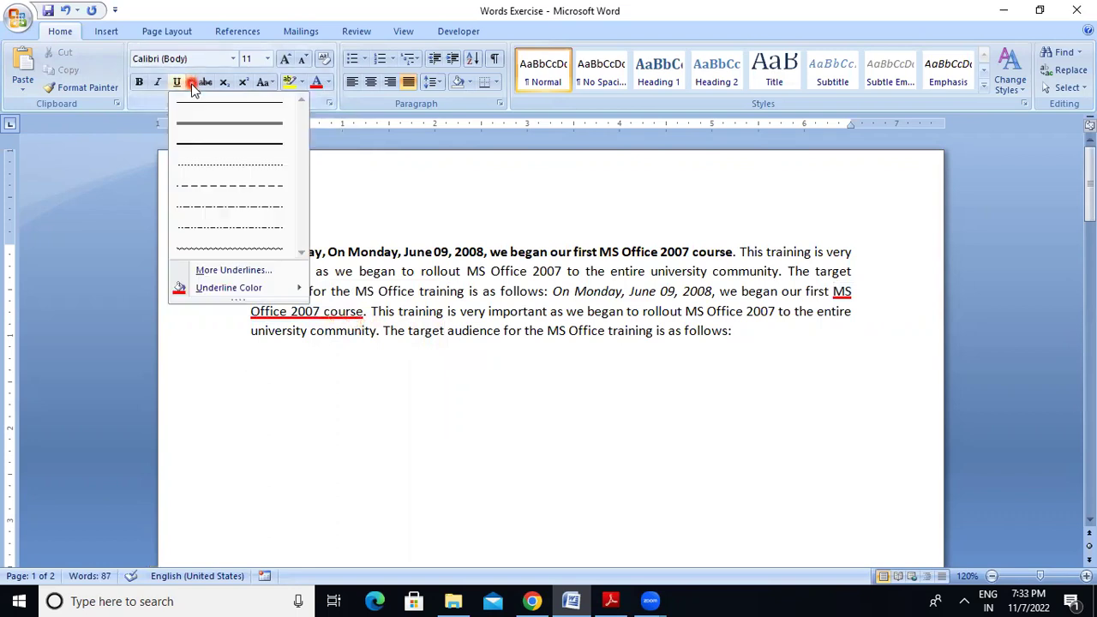
pyautogui.click(230, 271)
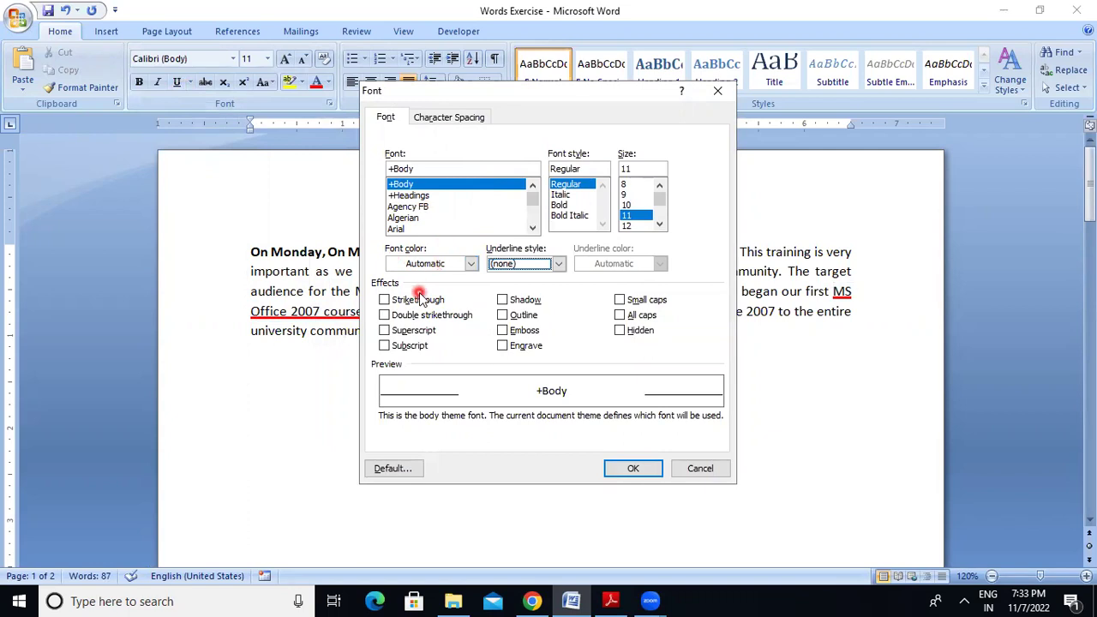
pyautogui.click(430, 194)
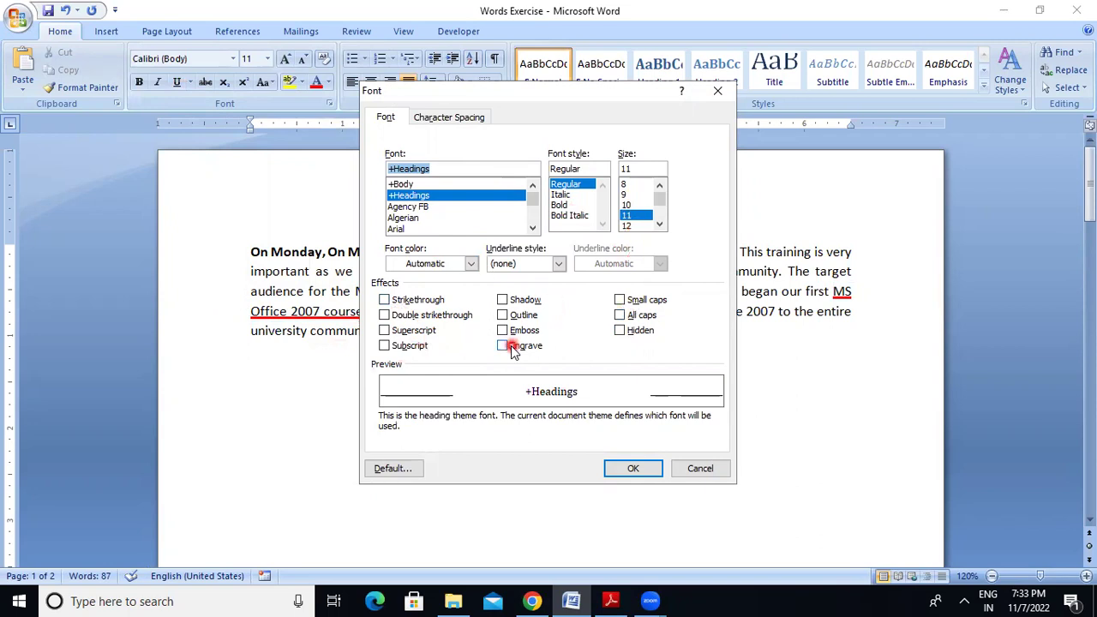
pyautogui.click(651, 468)
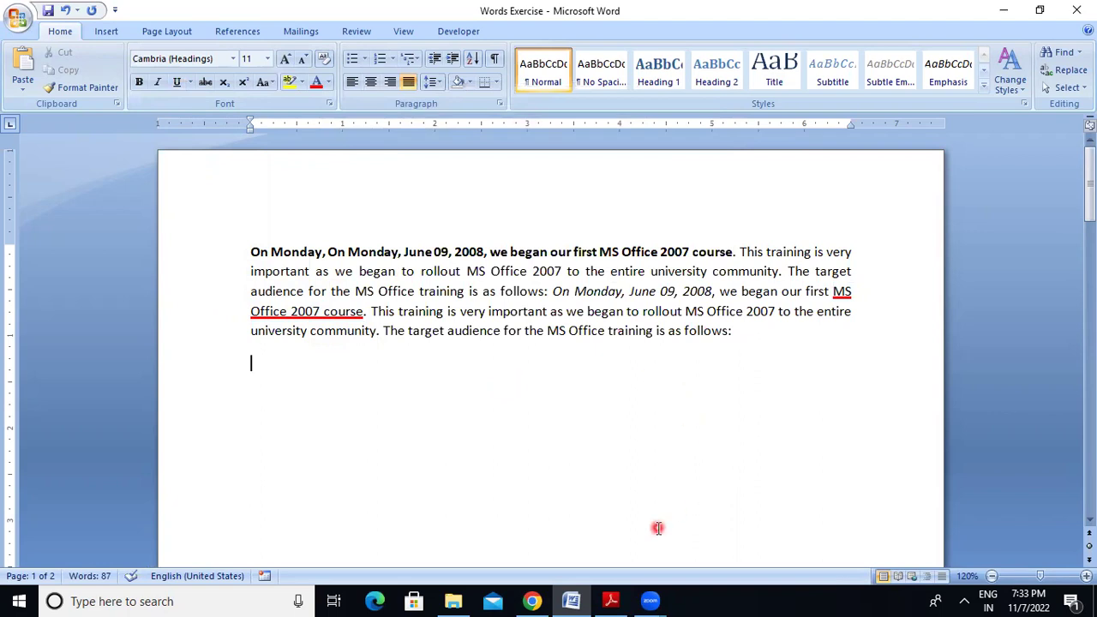
# Switch to the Hands_on-Word2007 PDF in Adobe Reader and read the "Adding a bulleted list" instructions and list items
pyautogui.click(622, 598)
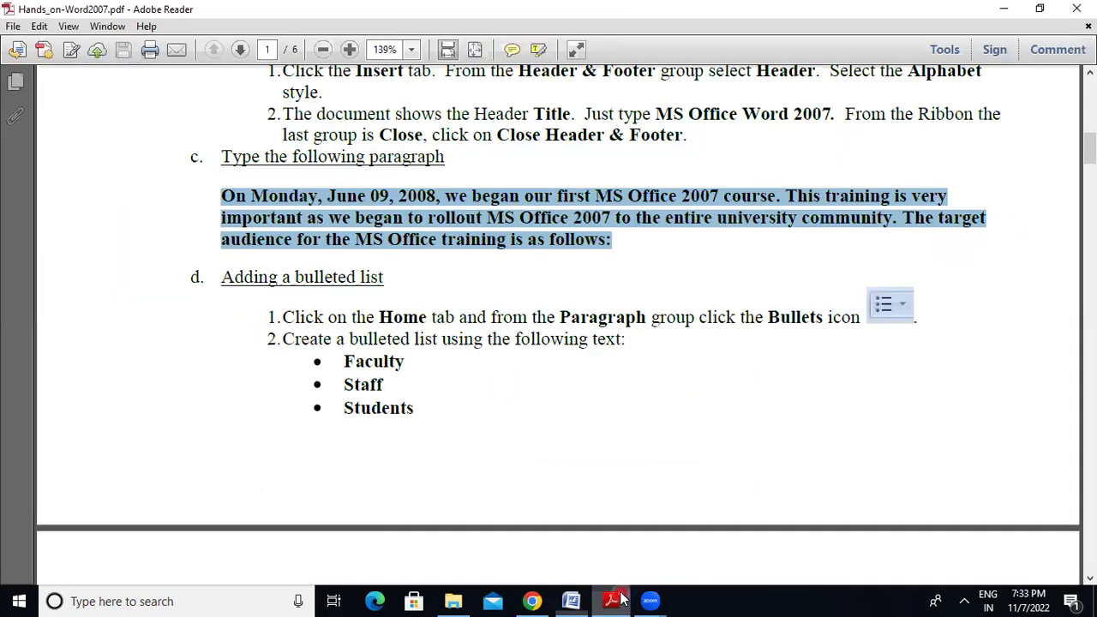
pyautogui.click(221, 277)
pyautogui.moveTo(221, 276); pyautogui.dragTo(378, 279)
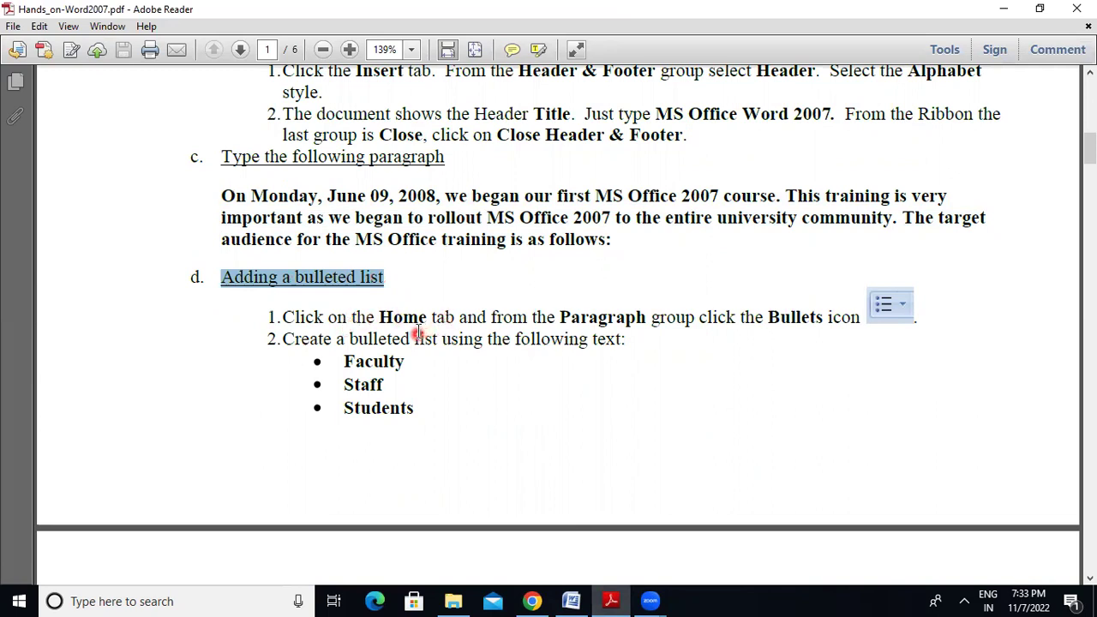
pyautogui.moveTo(442, 326); pyautogui.dragTo(646, 321)
pyautogui.click(722, 323)
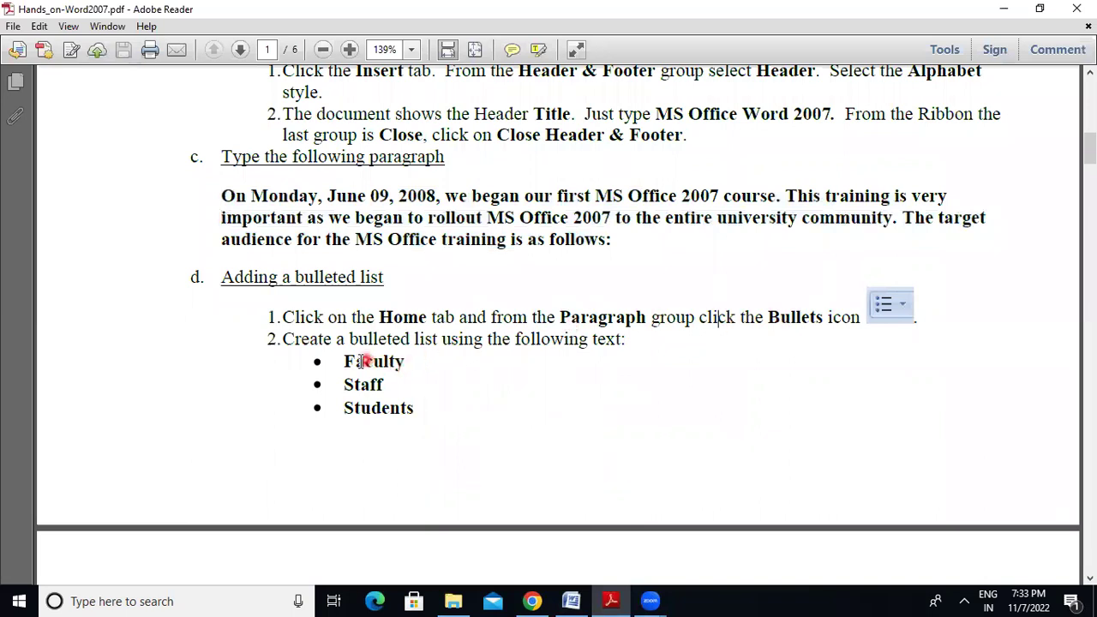
pyautogui.click(1089, 580)
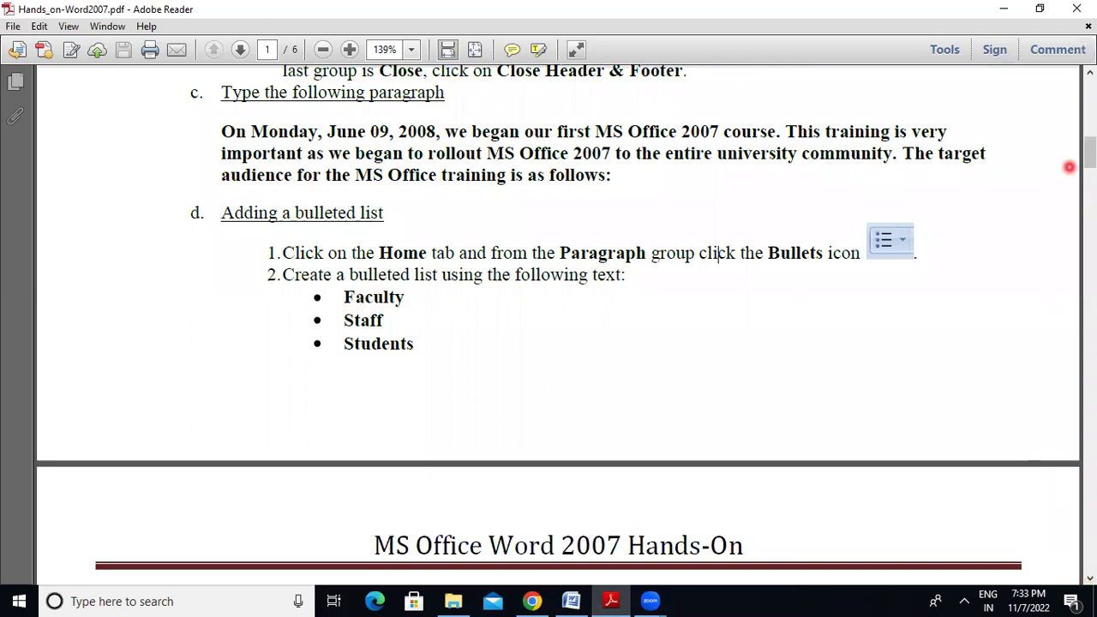
pyautogui.click(1090, 72)
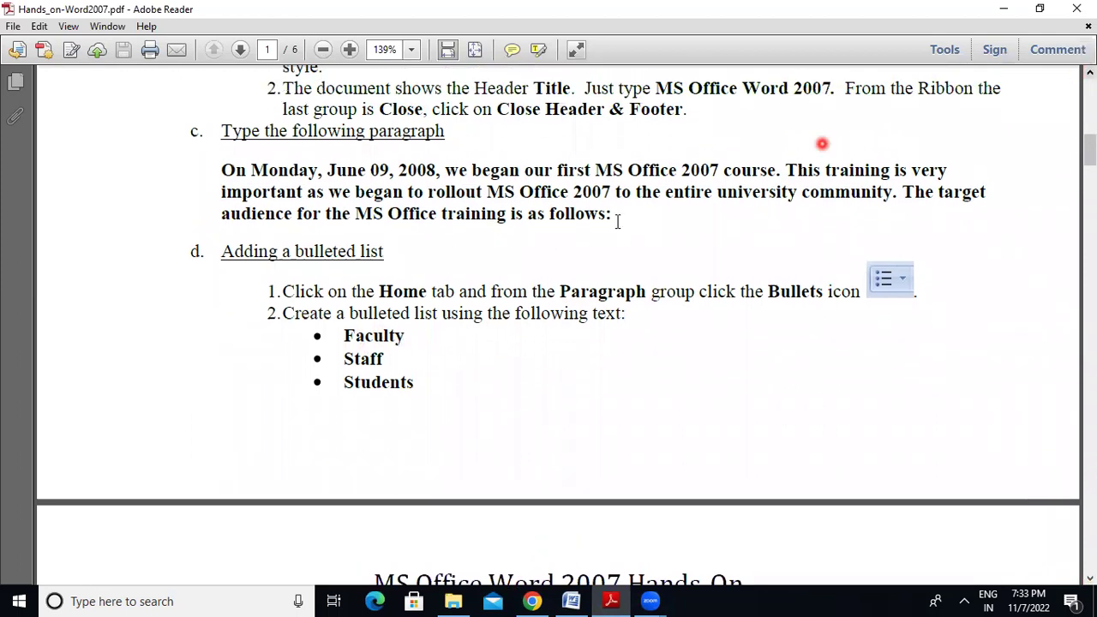
# Return to the Words Exercise document in Word and create a bulleted list below the paragraph with Faculty, Students and Staff
pyautogui.click(572, 600)
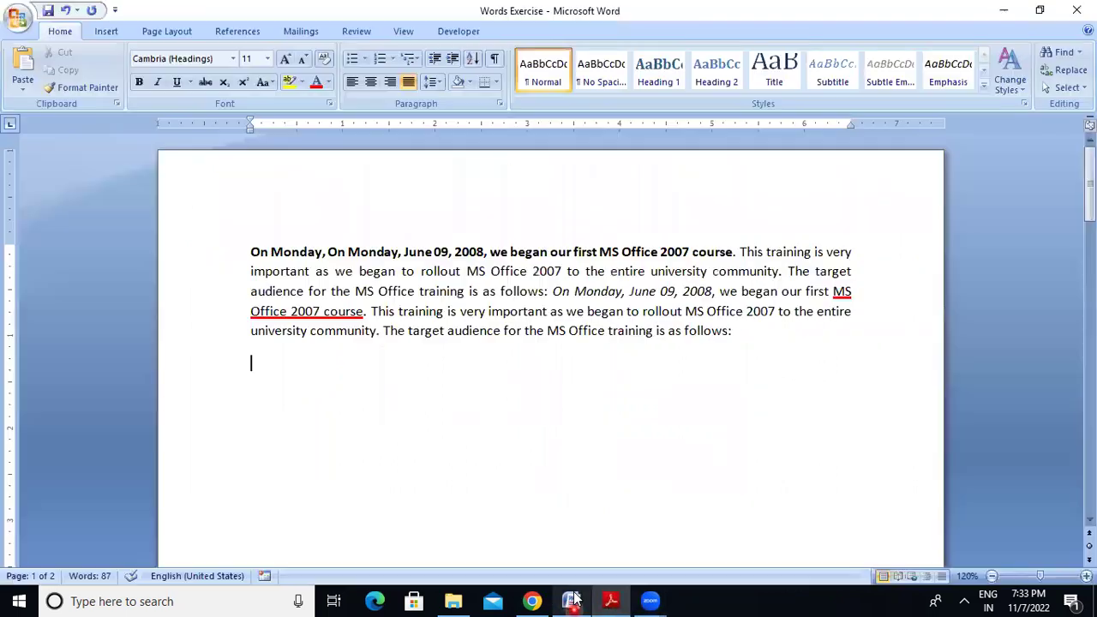
pyautogui.click(573, 600)
pyautogui.click(572, 600)
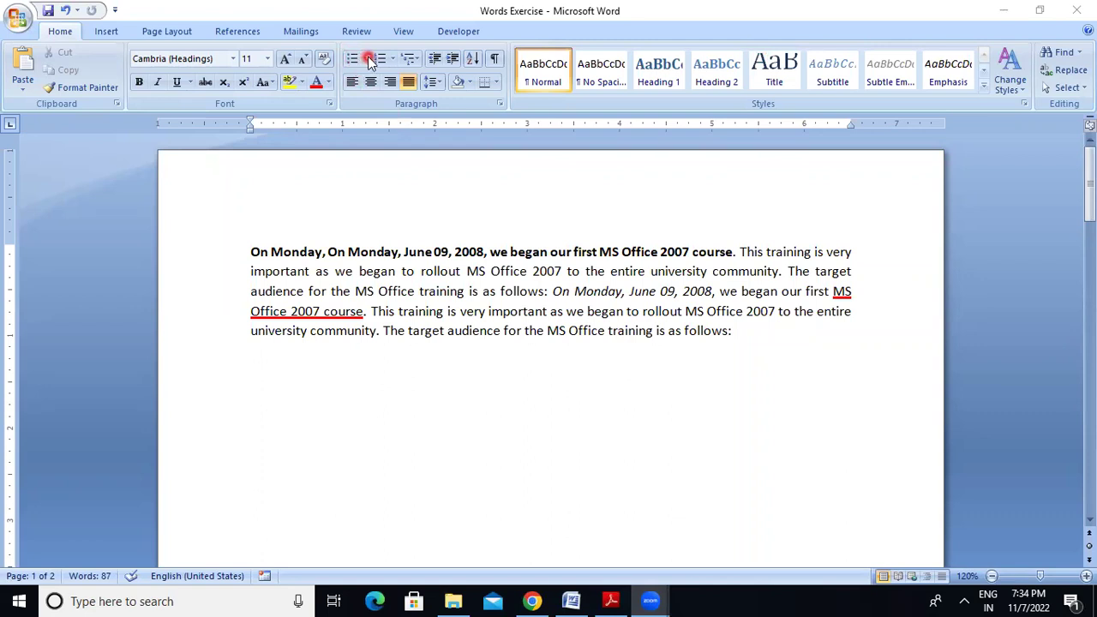
pyautogui.click(357, 64)
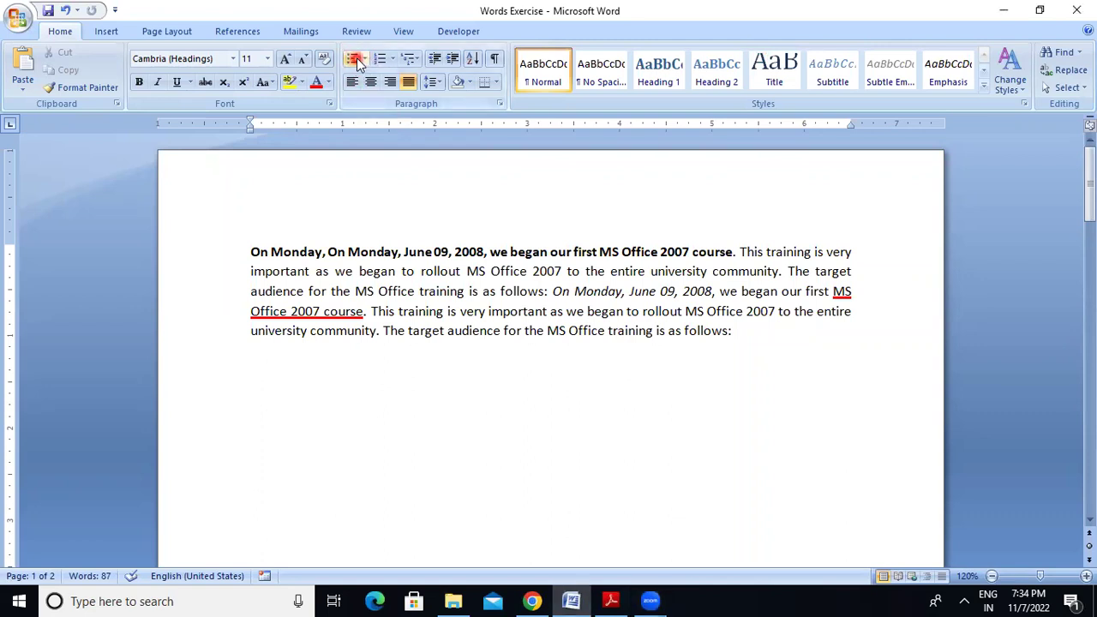
pyautogui.click(355, 59)
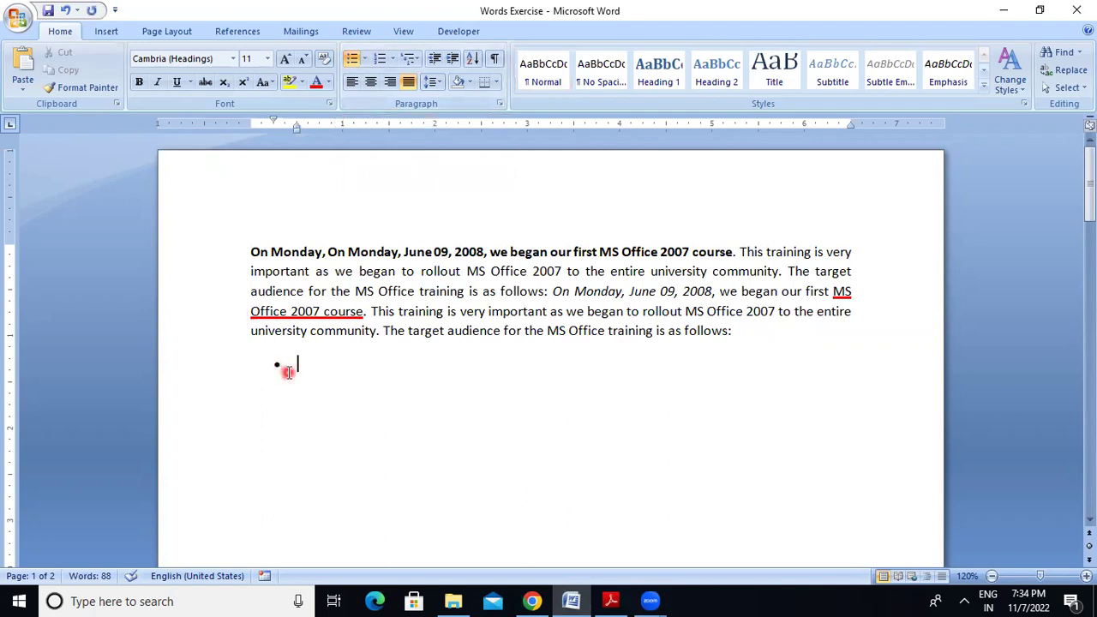
pyautogui.write('Faculty')
pyautogui.press('Return')
pyautogui.write('Students')
pyautogui.press('Return')
pyautogui.write('Staff')
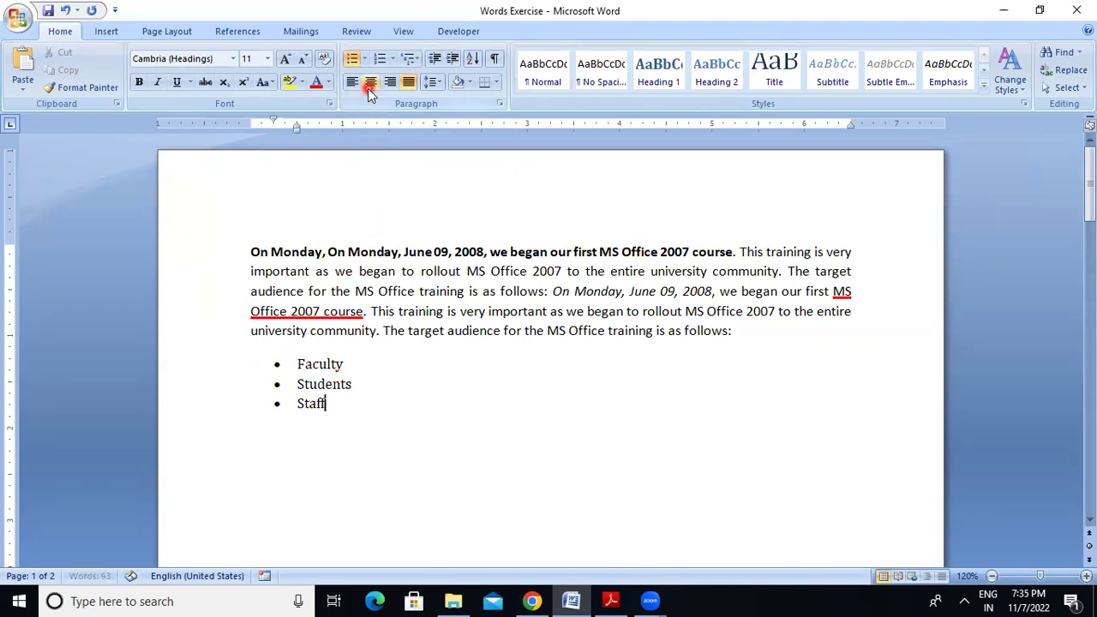
# Try hollow circle bullets and square bullets from the bullet library on the list
pyautogui.click(366, 60)
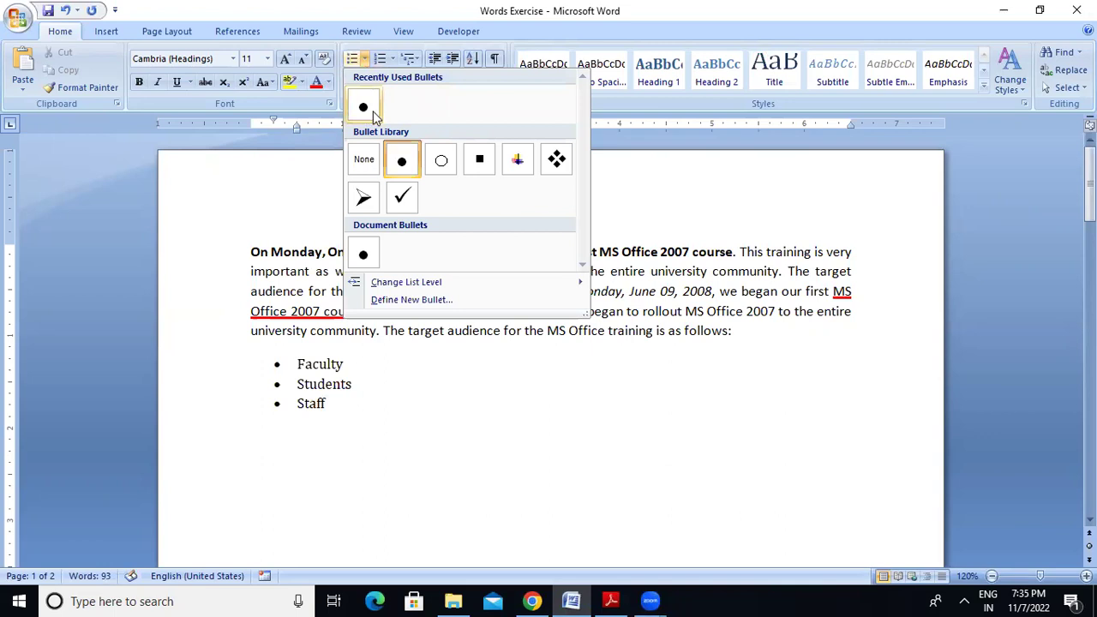
pyautogui.click(446, 162)
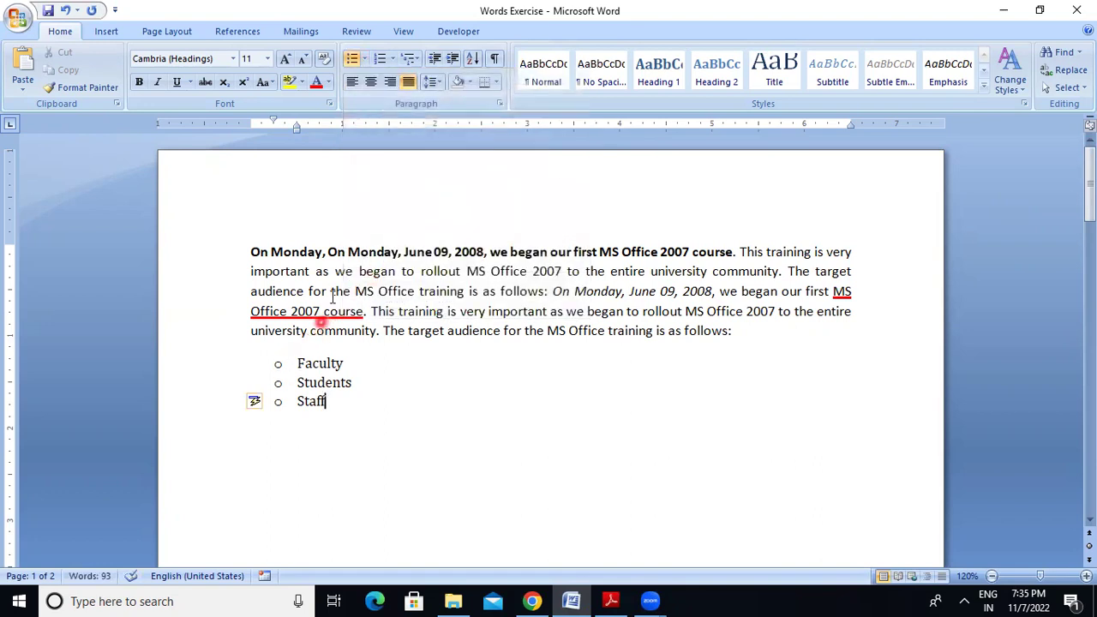
pyautogui.click(365, 62)
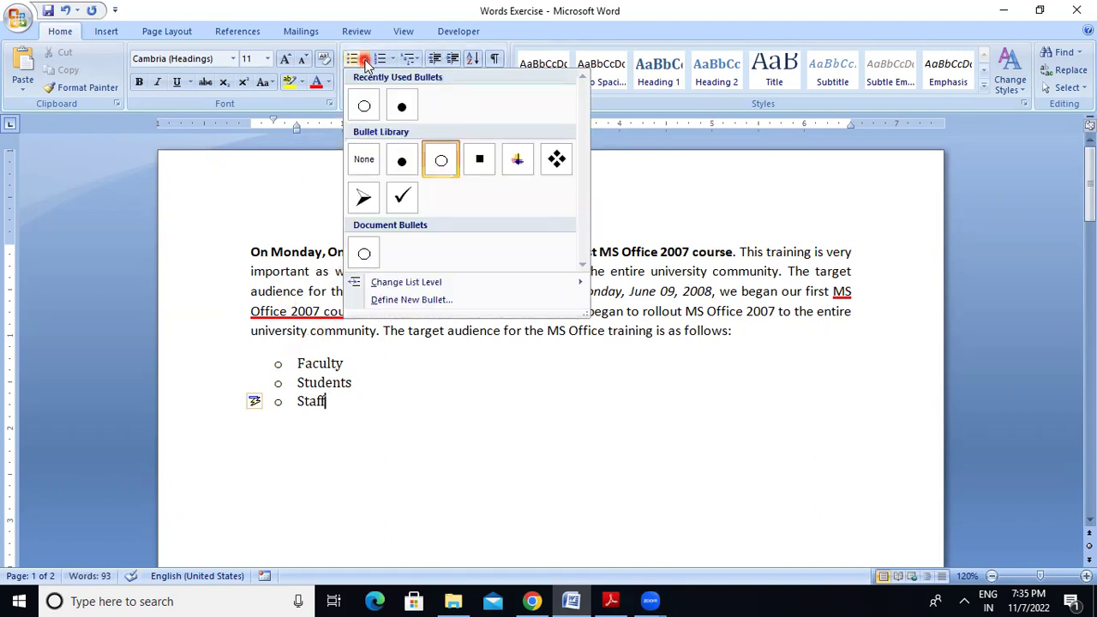
pyautogui.click(479, 163)
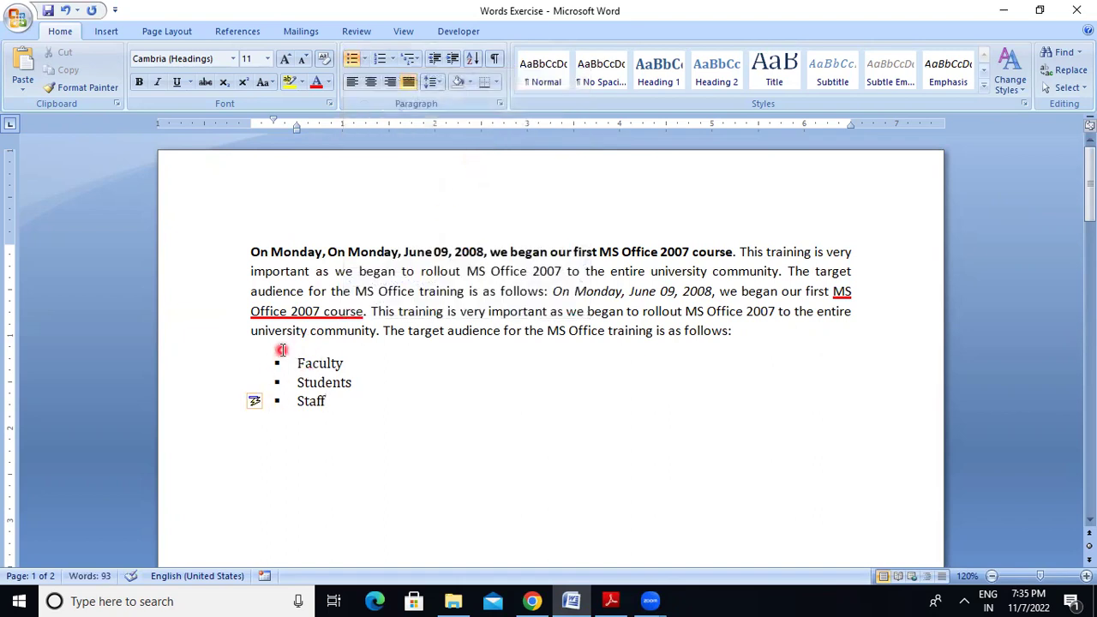
# Change the list's bullets to the multicoloured symbol from the bullet library and add an empty item after Staff
pyautogui.click(365, 62)
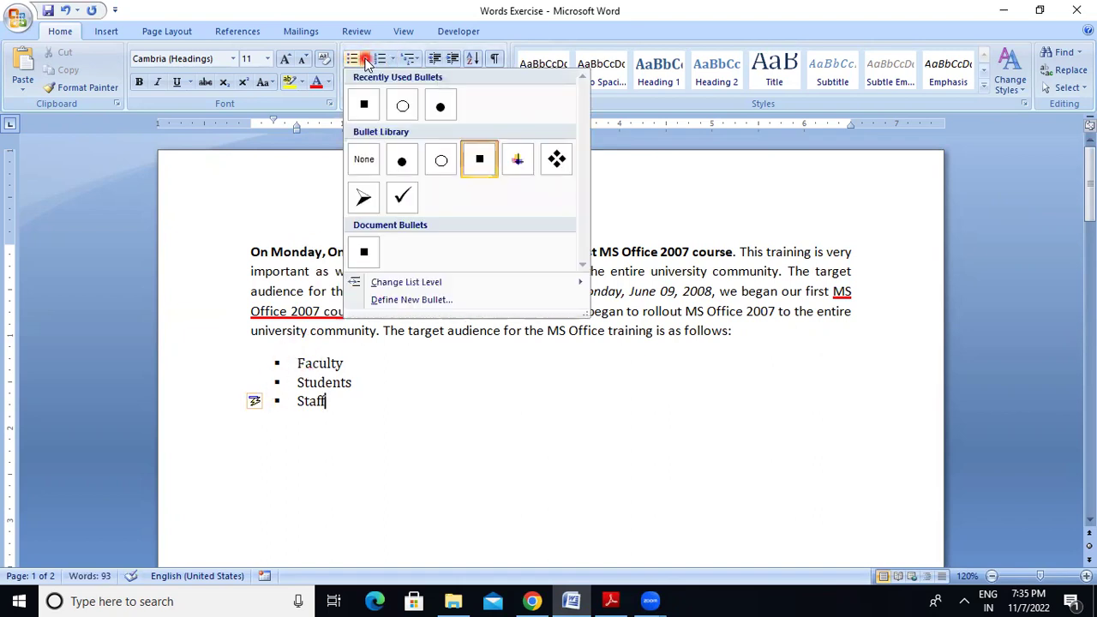
pyautogui.click(518, 159)
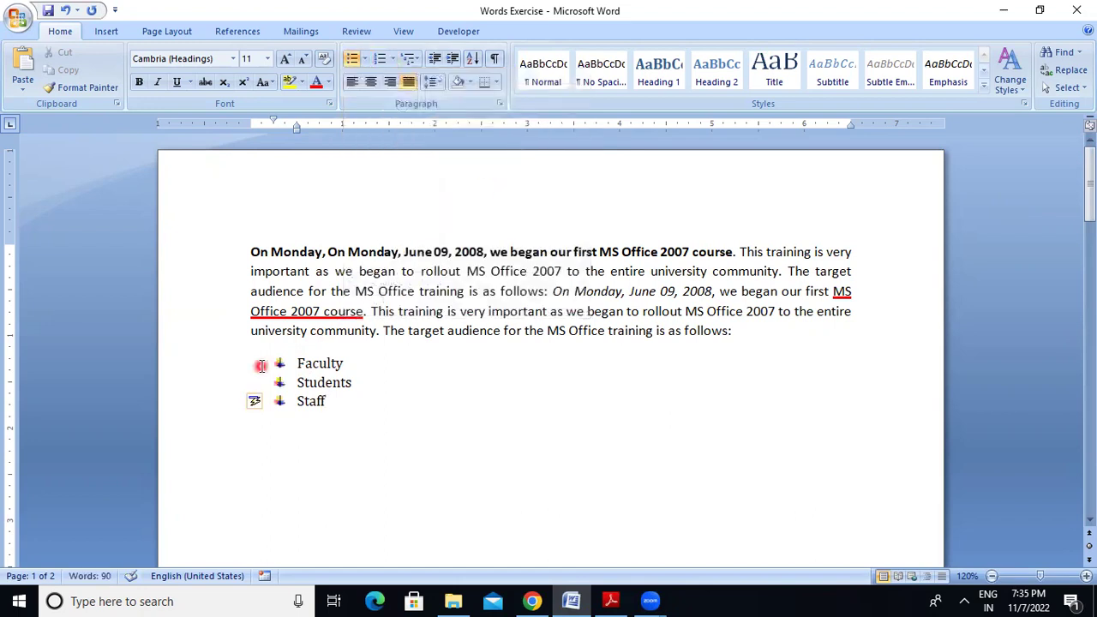
pyautogui.click(365, 62)
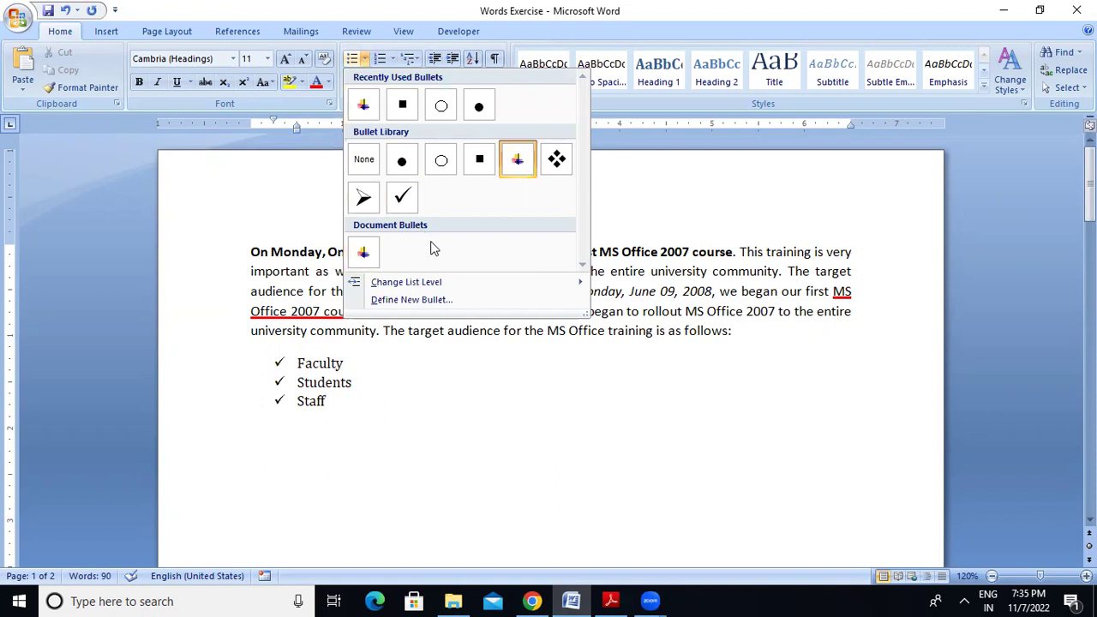
pyautogui.click(602, 423)
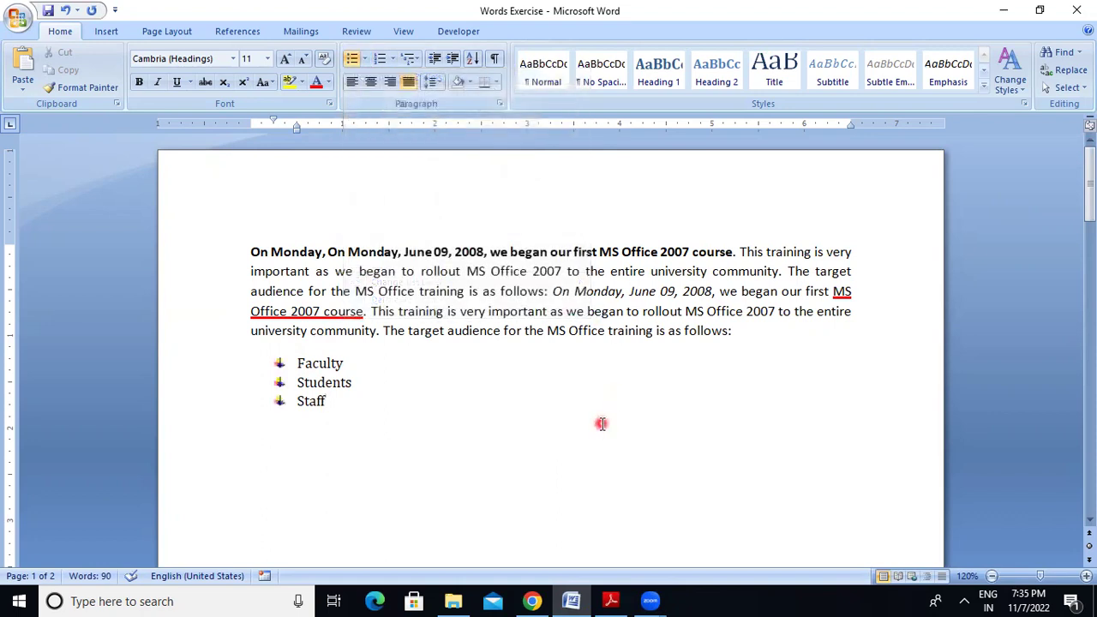
pyautogui.press('Return')
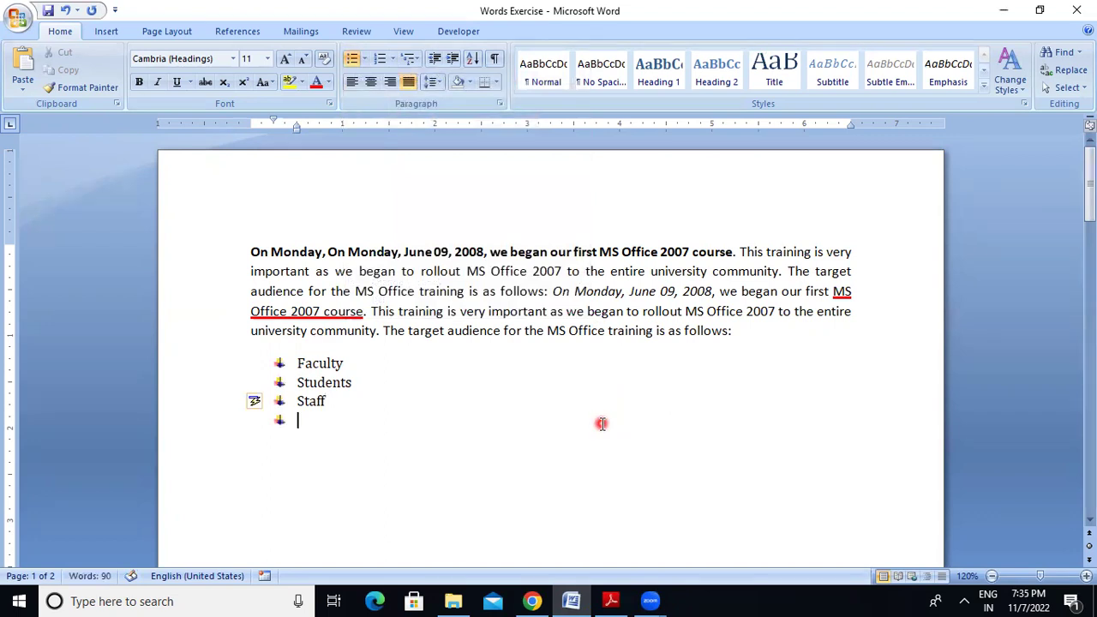
# Add a numbered sub-list under Staff with the items House Keeping and Administrative, and preview other formats from the numbering library
pyautogui.press('BackSpace')
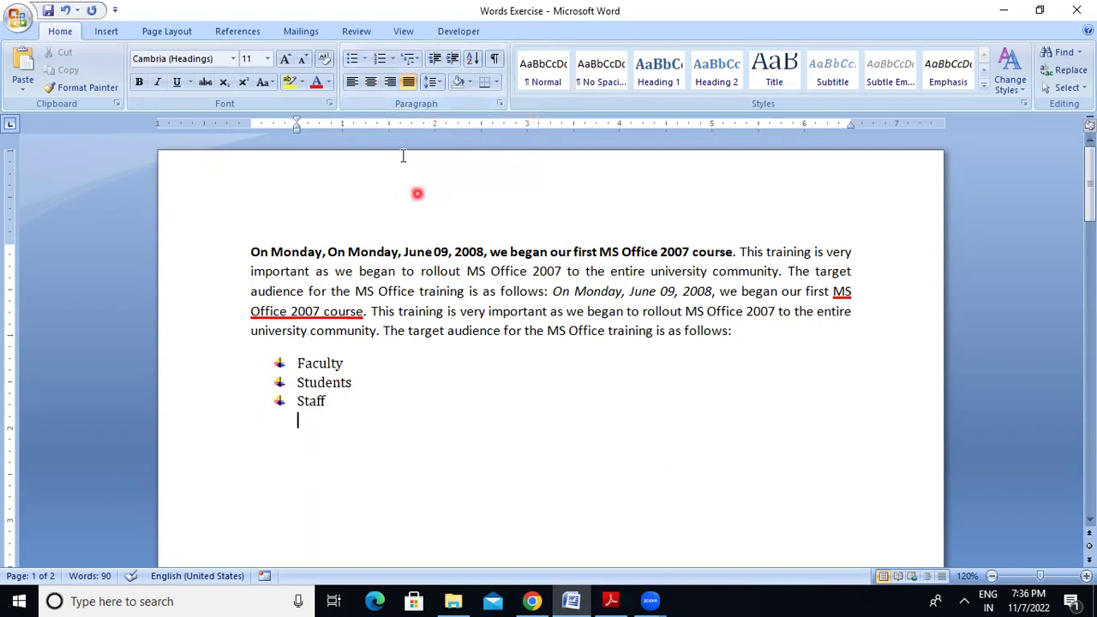
pyautogui.click(380, 58)
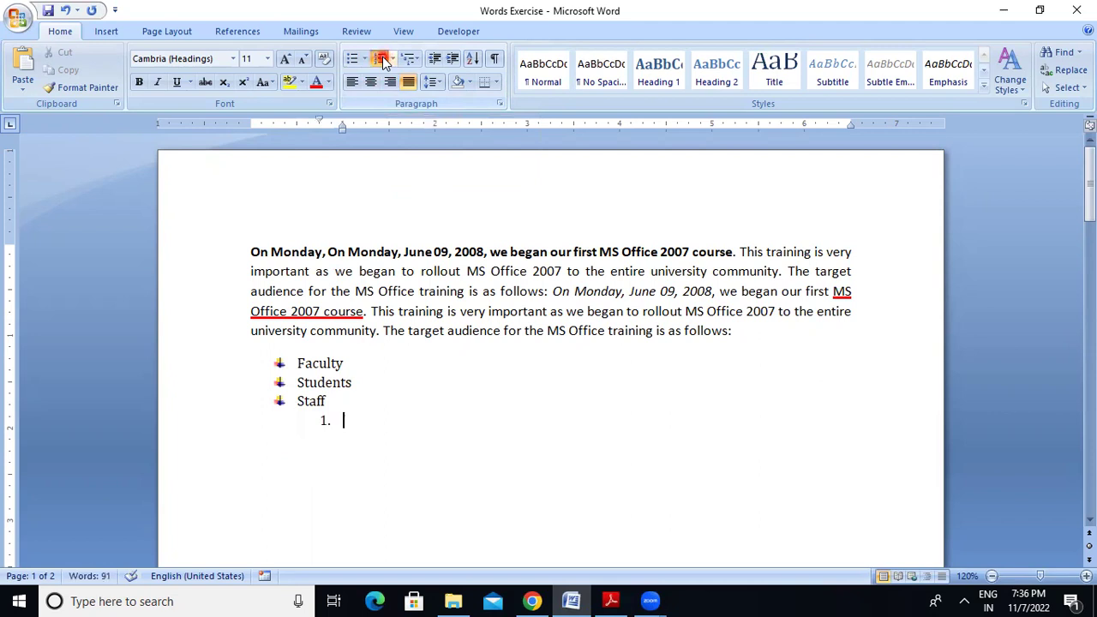
pyautogui.write('House Keeping')
pyautogui.press('Return')
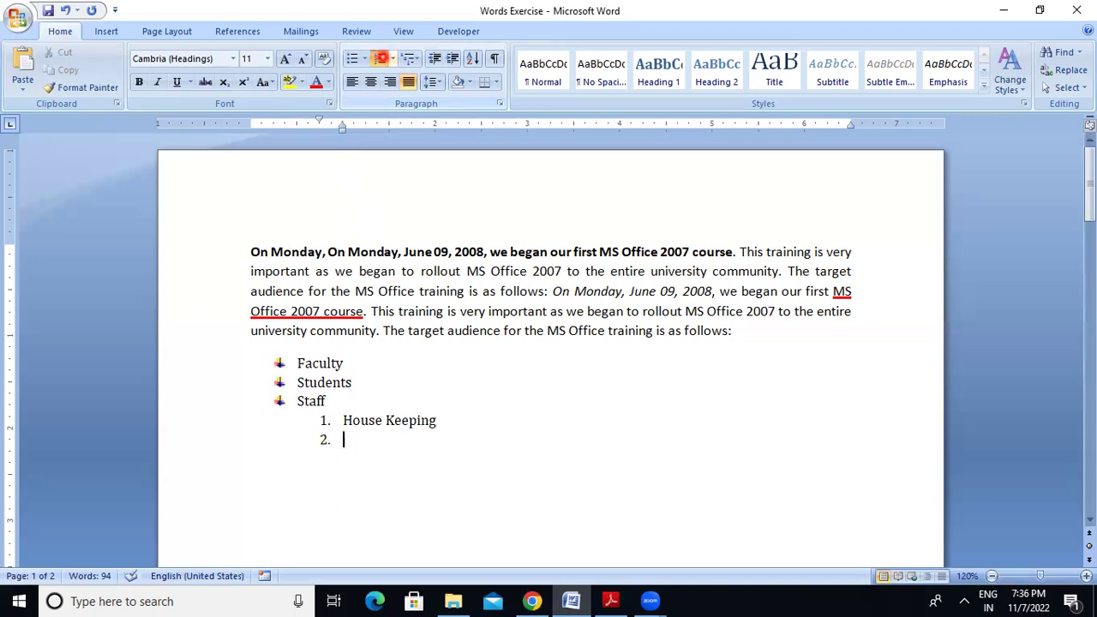
pyautogui.write('Administ')
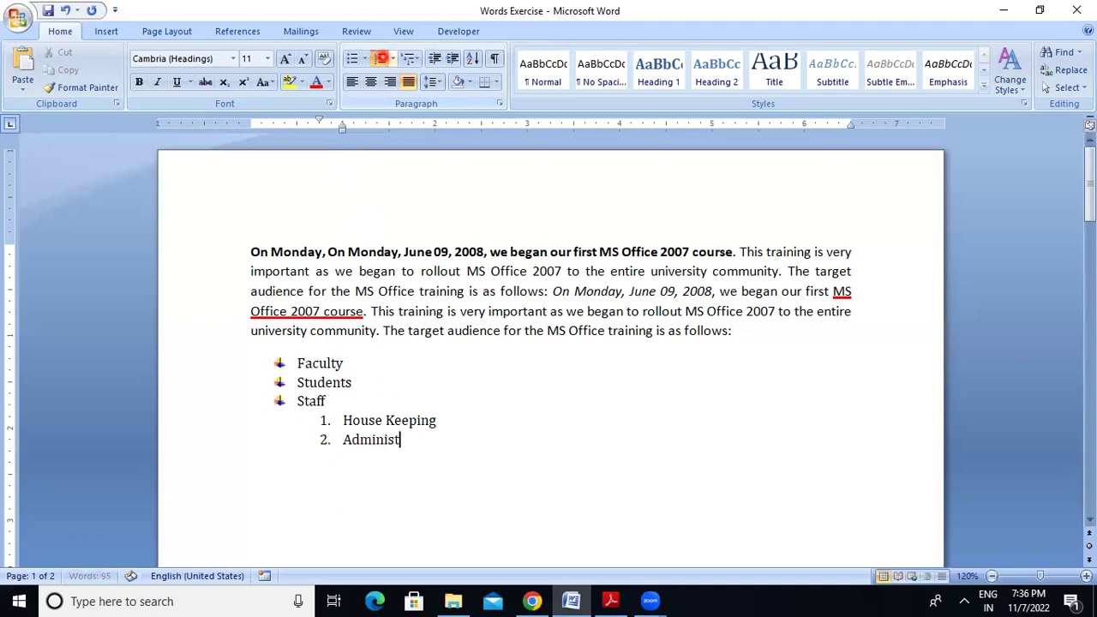
pyautogui.write('rative')
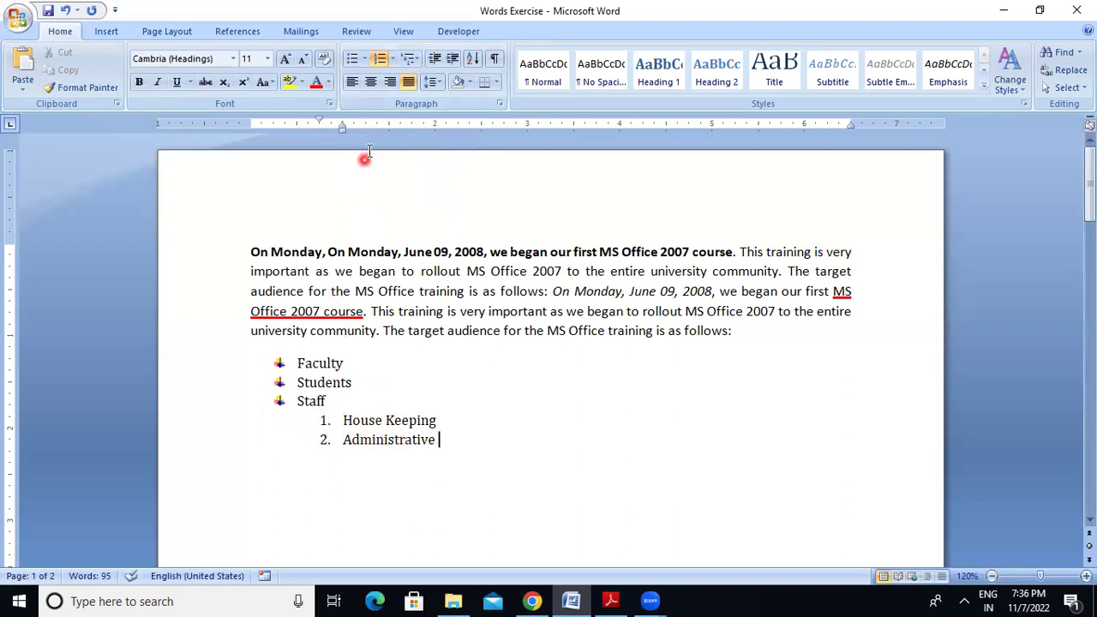
pyautogui.click(394, 59)
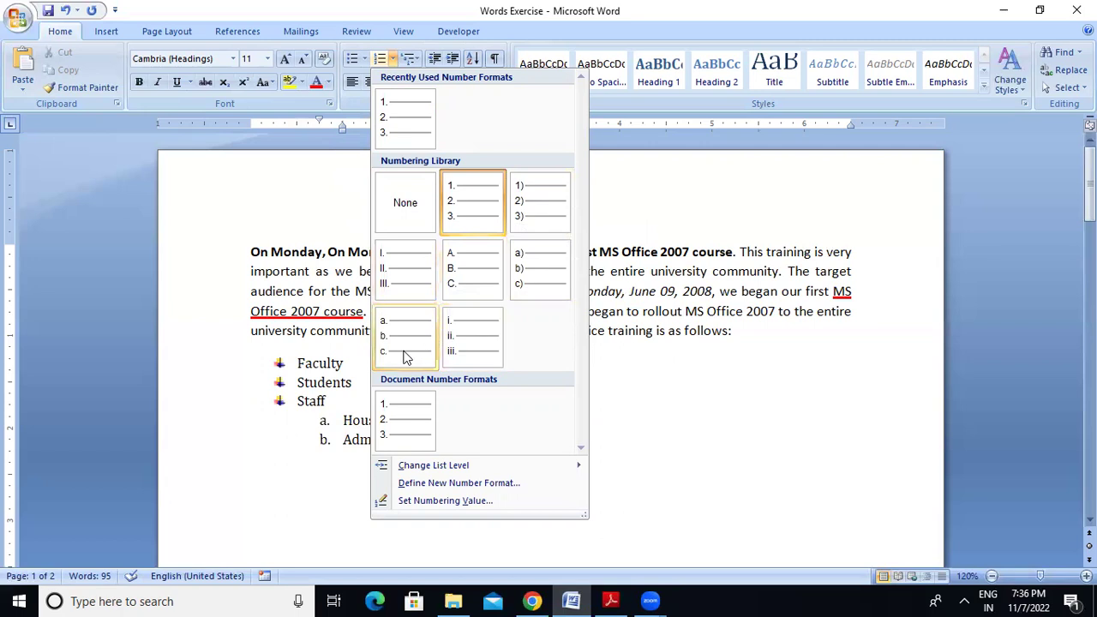
pyautogui.click(648, 367)
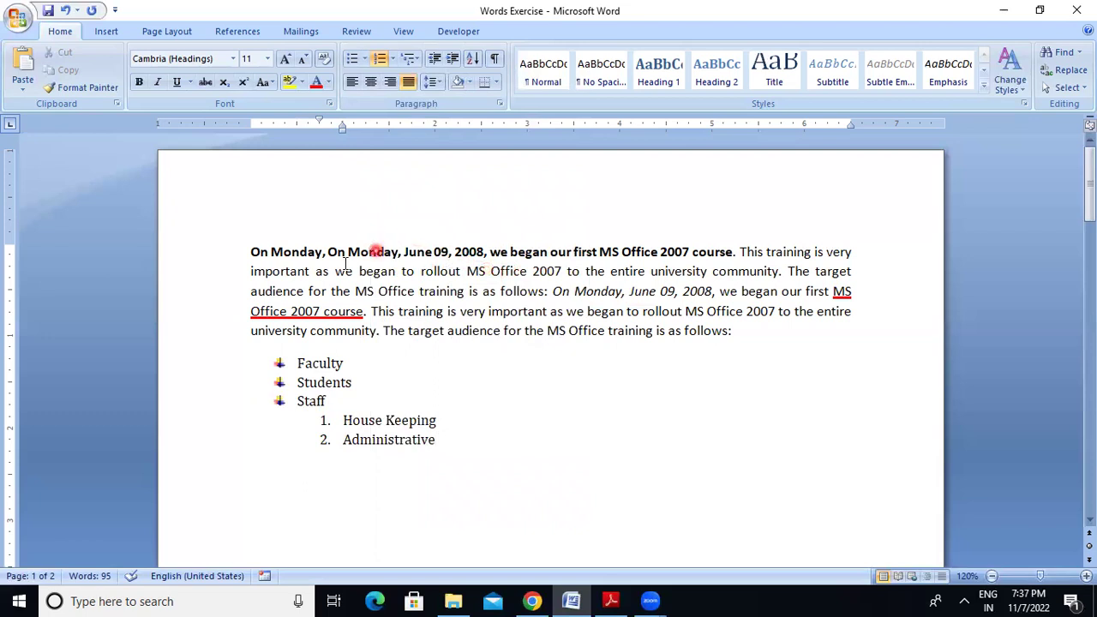
# Set the font of the paragraph text from "important as we began" through "follows" to Times New Roman
pyautogui.moveTo(252, 271); pyautogui.dragTo(703, 326)
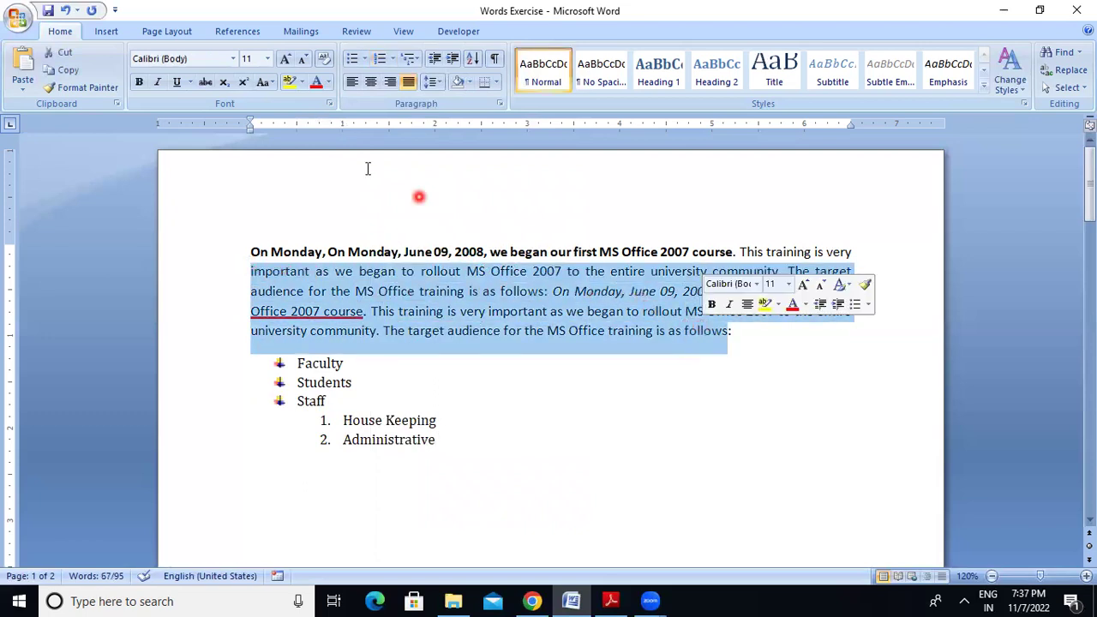
pyautogui.click(232, 59)
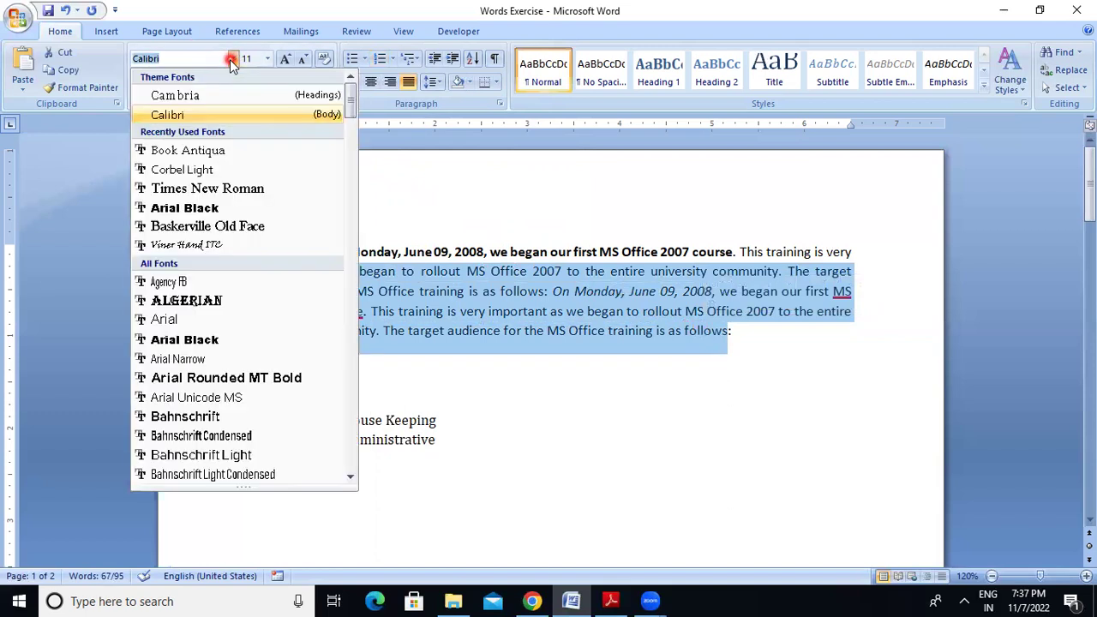
pyautogui.click(210, 188)
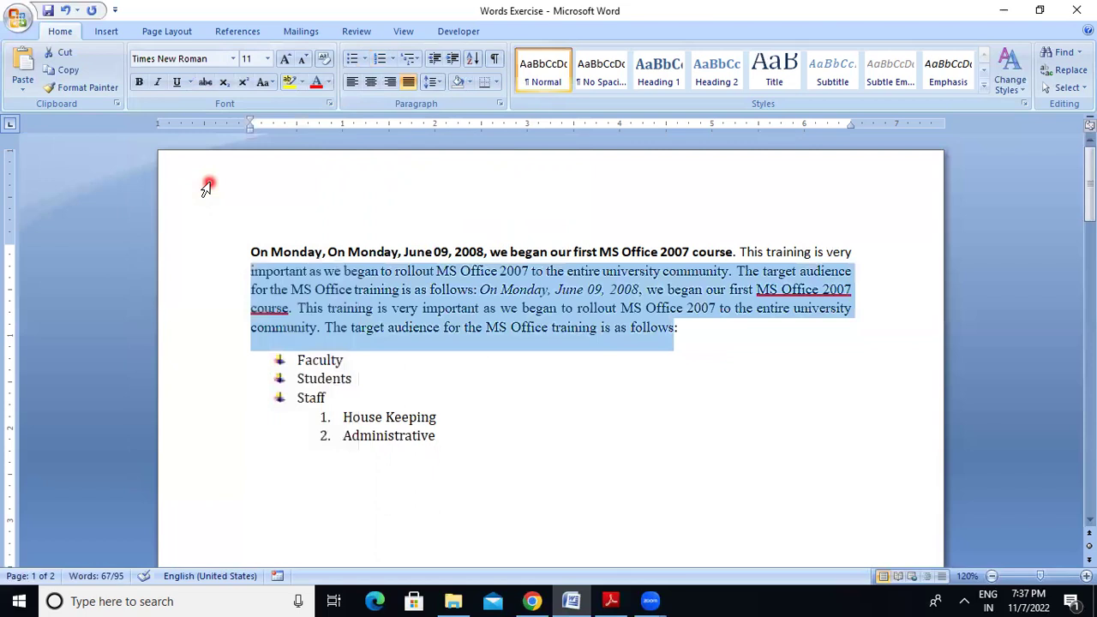
# Try enlarging the selected paragraph text to 14 pt, and reduce it stepwise back to 11 pt
pyautogui.click(287, 59)
pyautogui.click(287, 58)
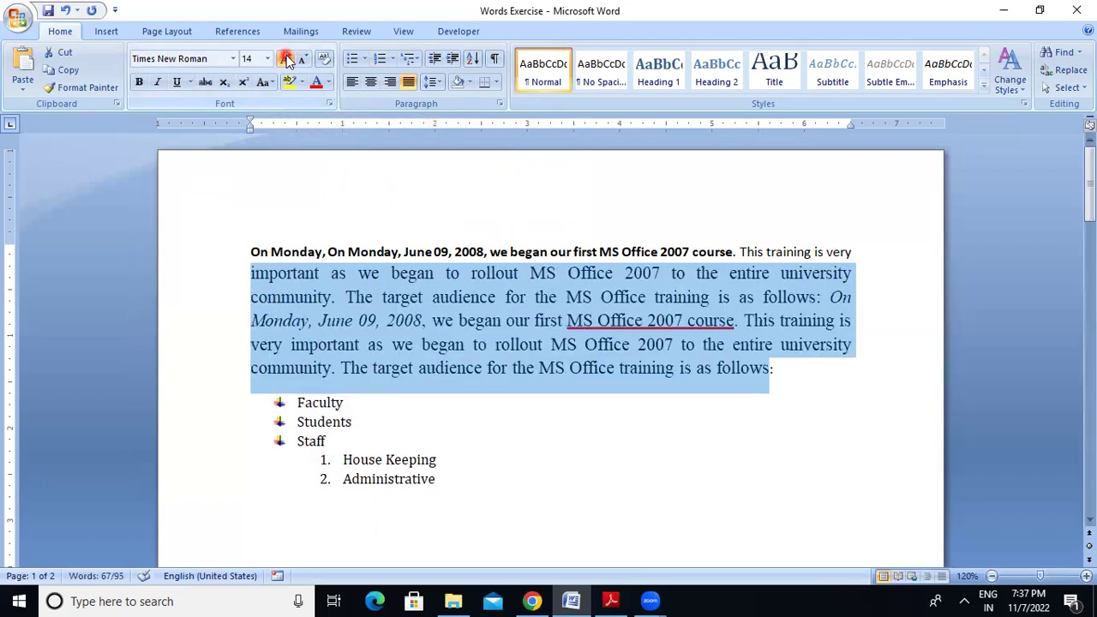
pyautogui.click(302, 60)
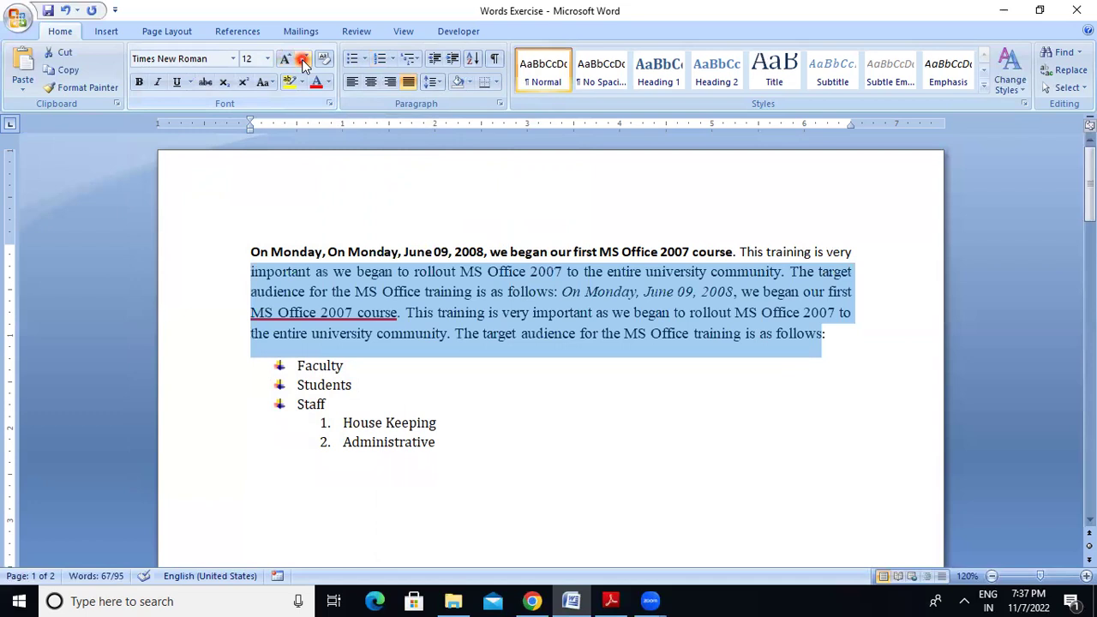
pyautogui.click(303, 60)
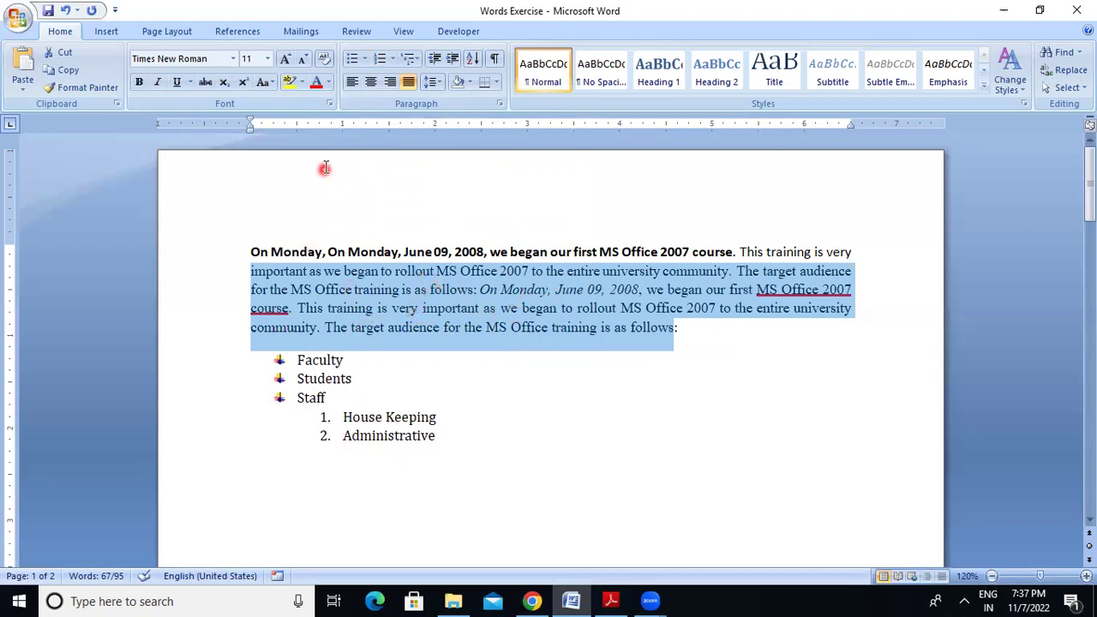
# Highlight the selected Times New Roman text in yellow and clear the selection
pyautogui.click(304, 87)
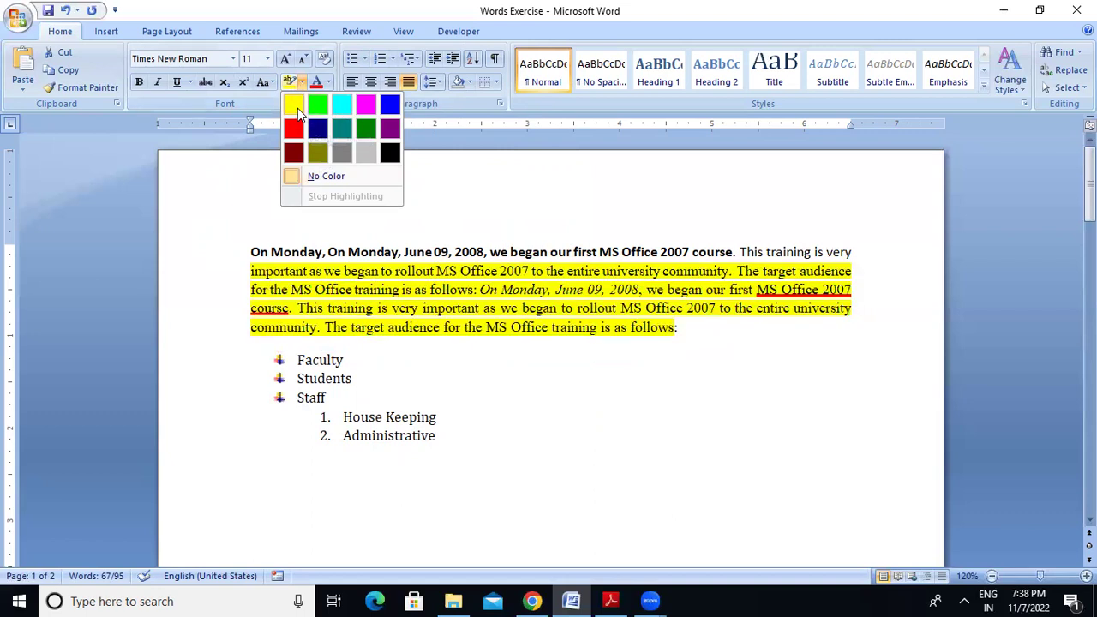
pyautogui.click(297, 107)
pyautogui.click(674, 327)
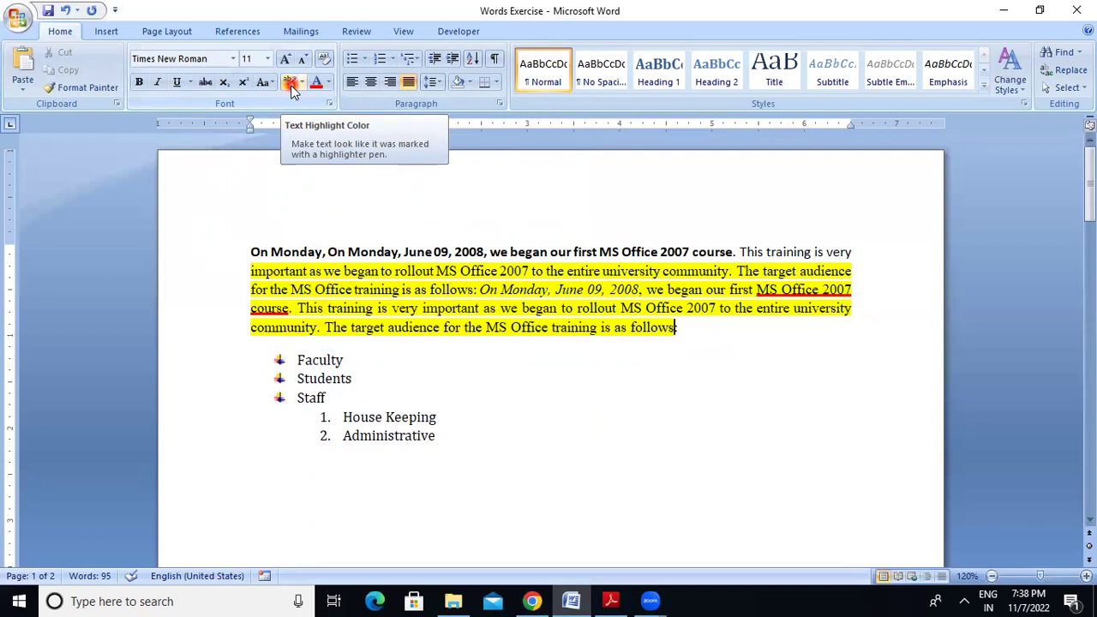
pyautogui.click(409, 327)
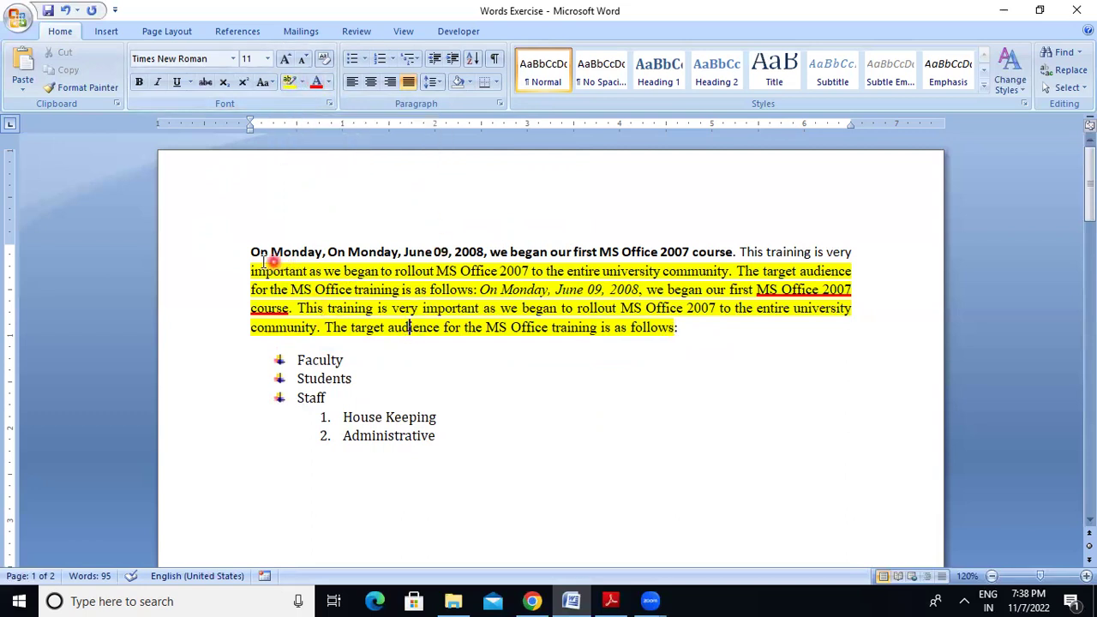
# Try the darkest blue theme colour as the font colour of "On Monday, On" at the paragraph's start
pyautogui.moveTo(248, 251); pyautogui.dragTo(336, 252)
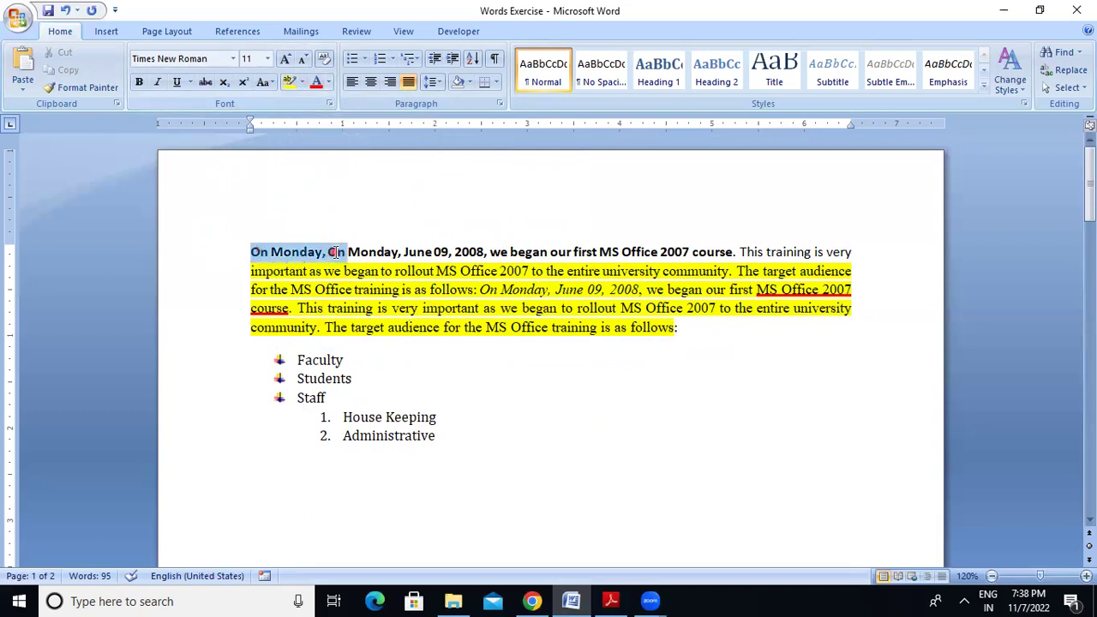
pyautogui.click(331, 86)
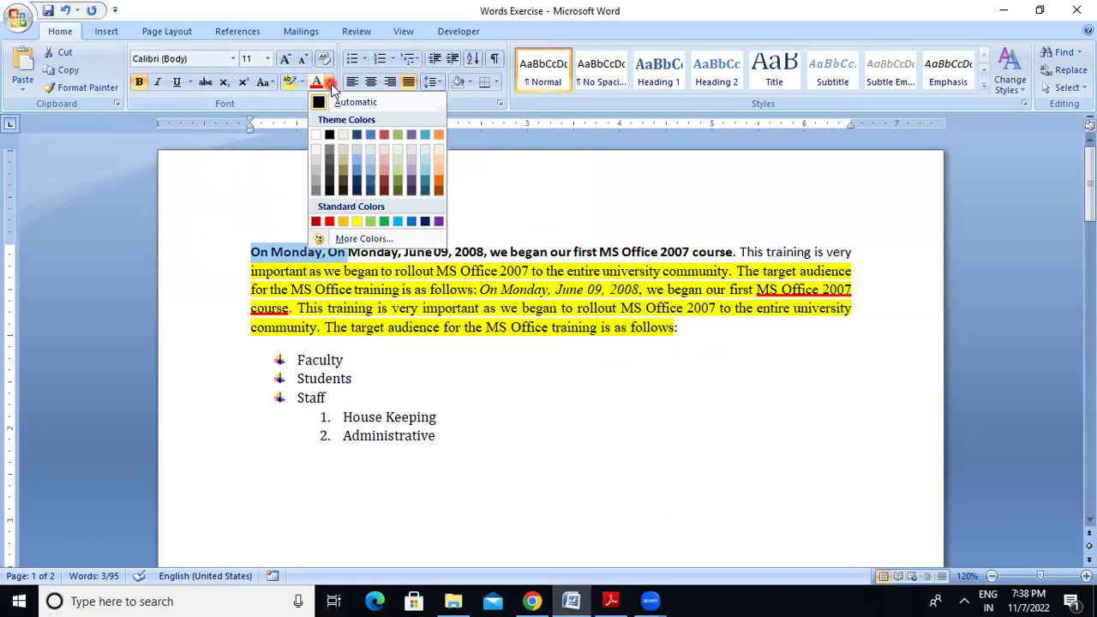
pyautogui.click(358, 194)
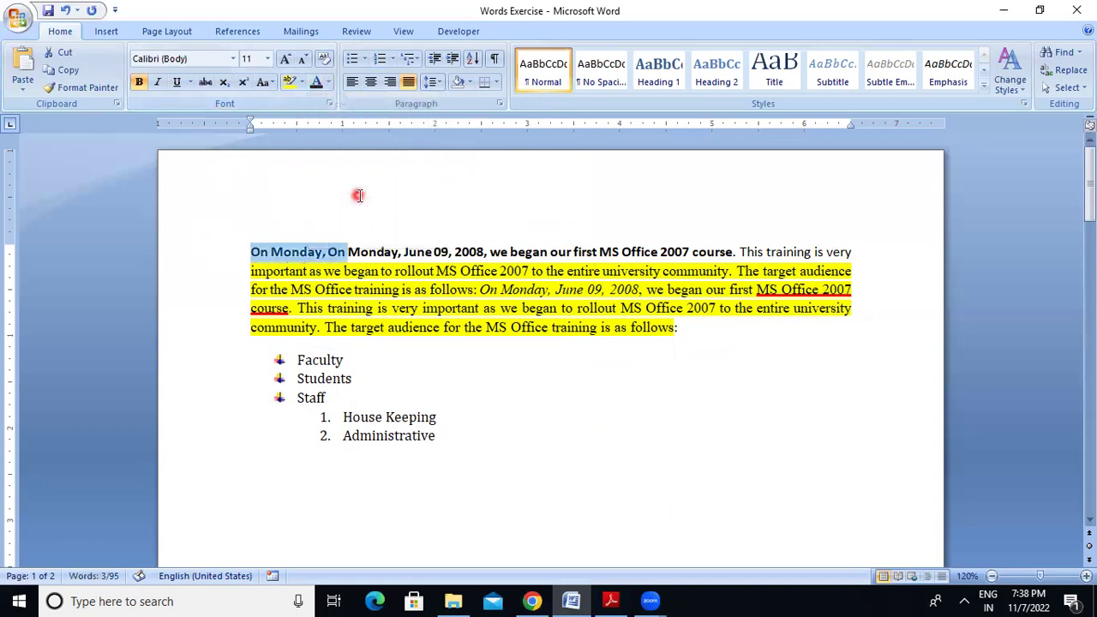
# Try a pink from the standard colour hexagon as the font colour of "On Monday, On"
pyautogui.click(328, 82)
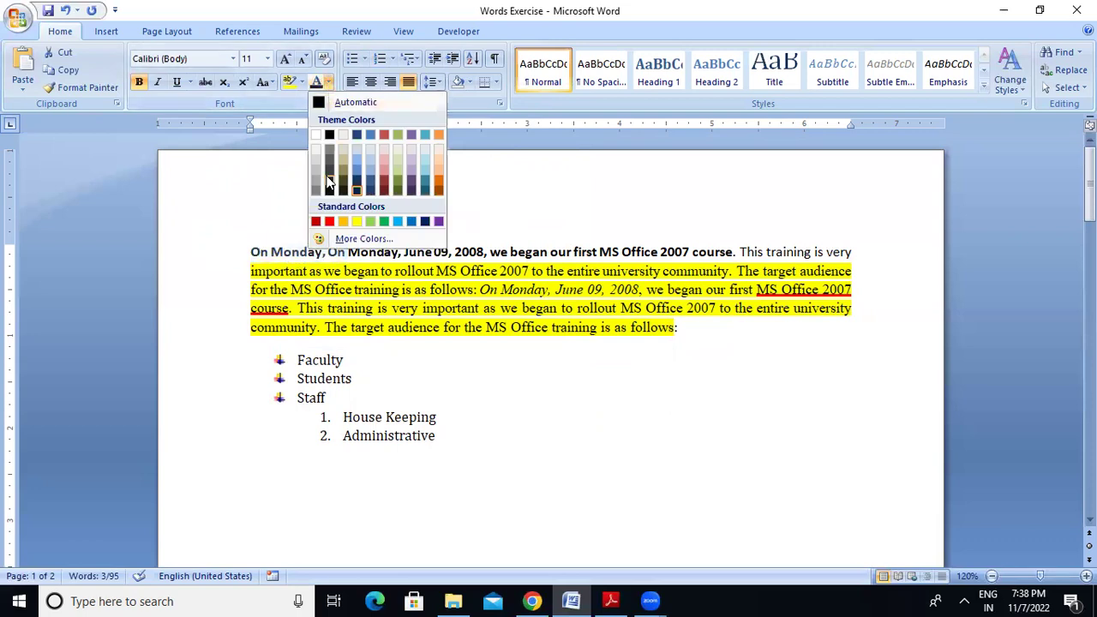
pyautogui.click(347, 239)
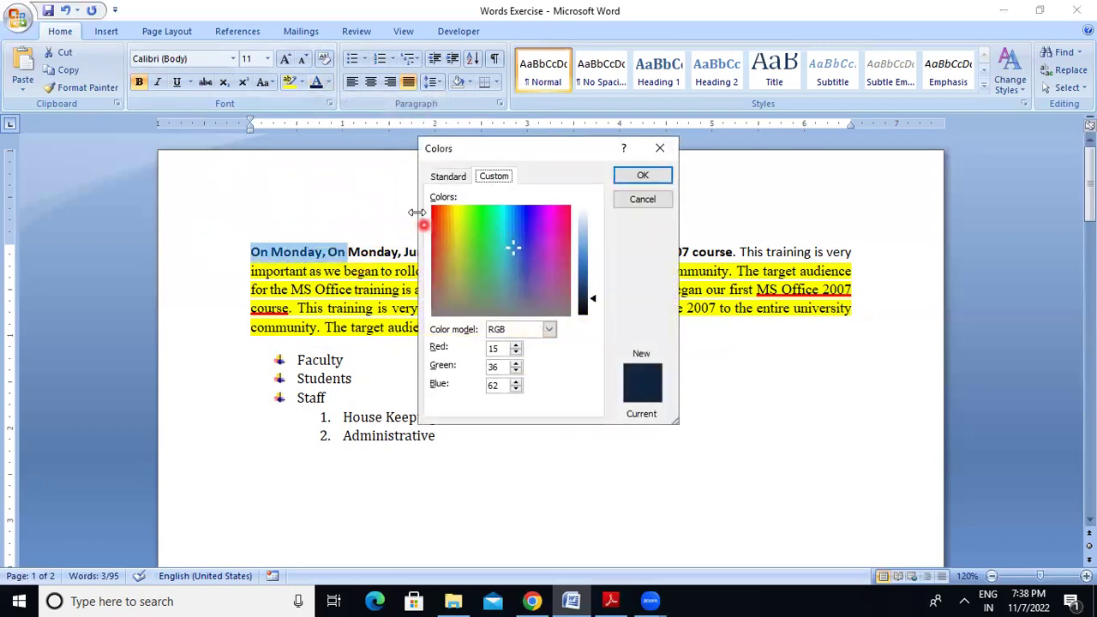
pyautogui.click(446, 177)
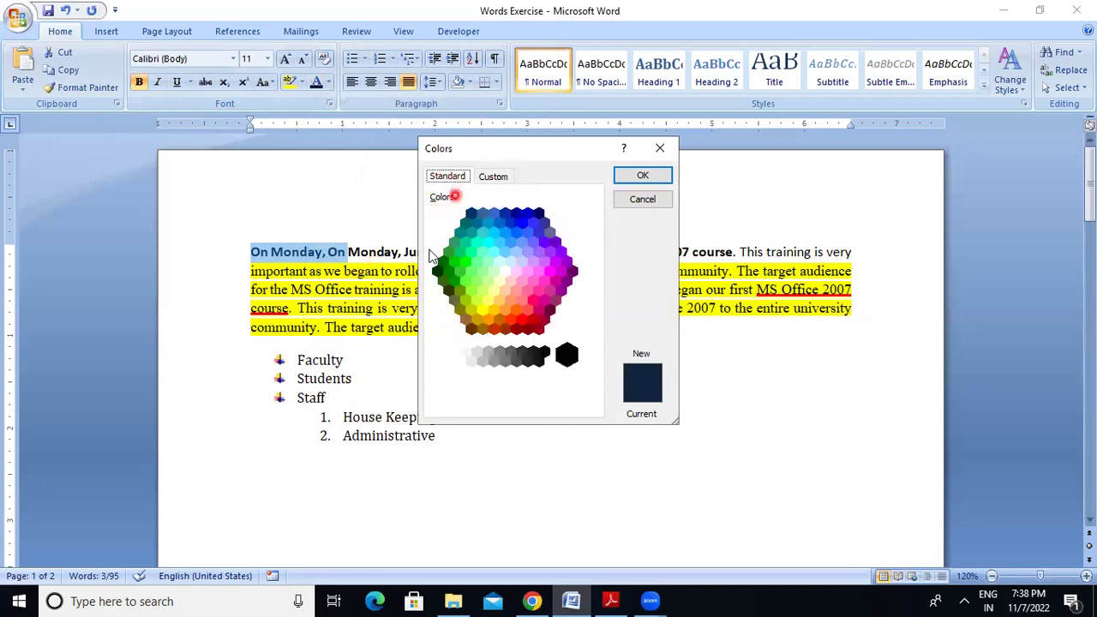
pyautogui.doubleClick(545, 288)
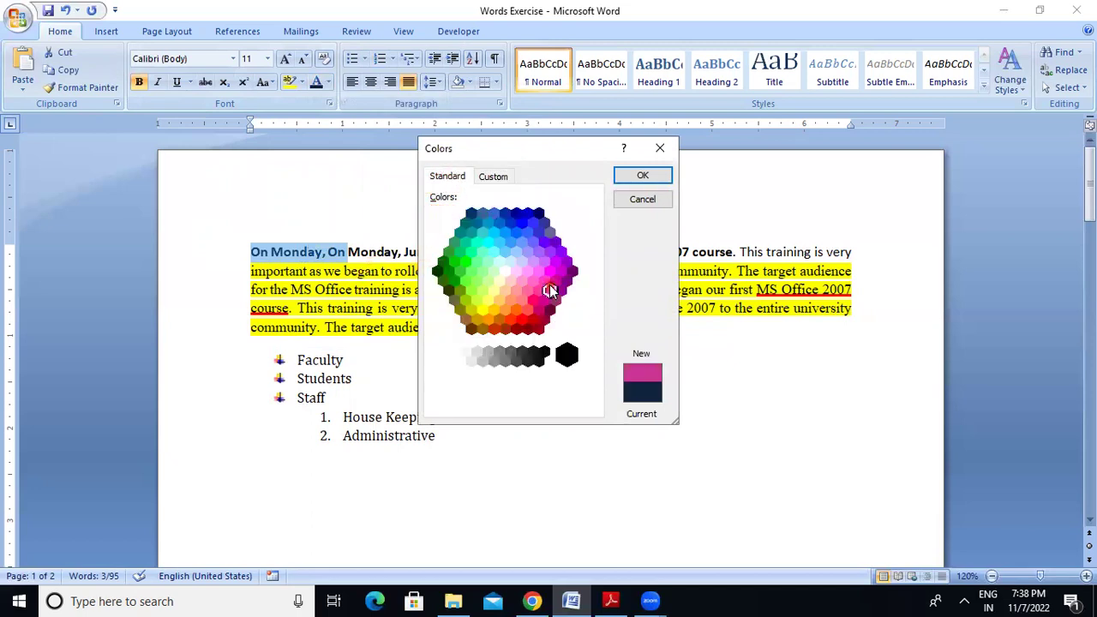
pyautogui.click(332, 270)
# Select "On Monday, On Monday" and try a font colour picked from the custom colour spectrum
pyautogui.moveTo(247, 252); pyautogui.dragTo(398, 252)
pyautogui.click(329, 86)
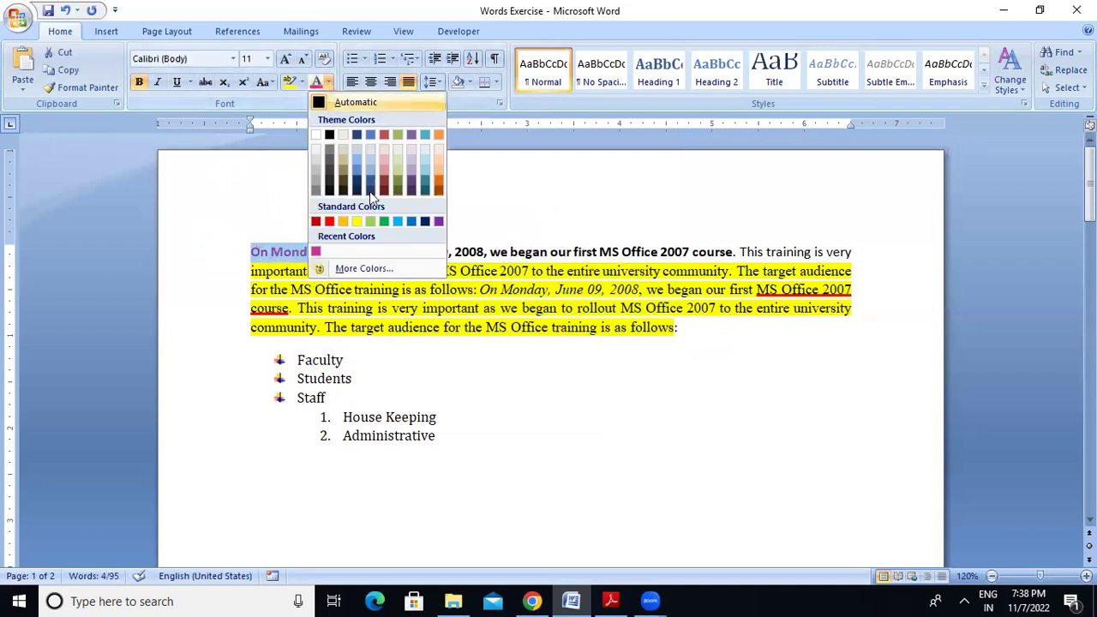
pyautogui.click(381, 269)
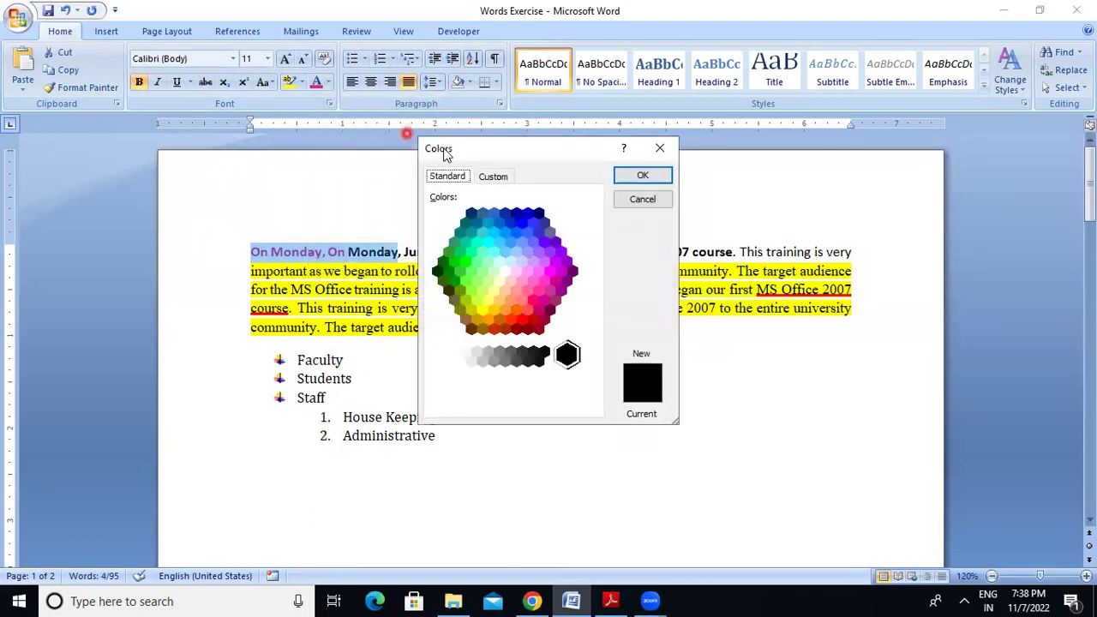
pyautogui.click(481, 176)
pyautogui.moveTo(494, 207); pyautogui.dragTo(503, 302)
pyautogui.press('Escape')
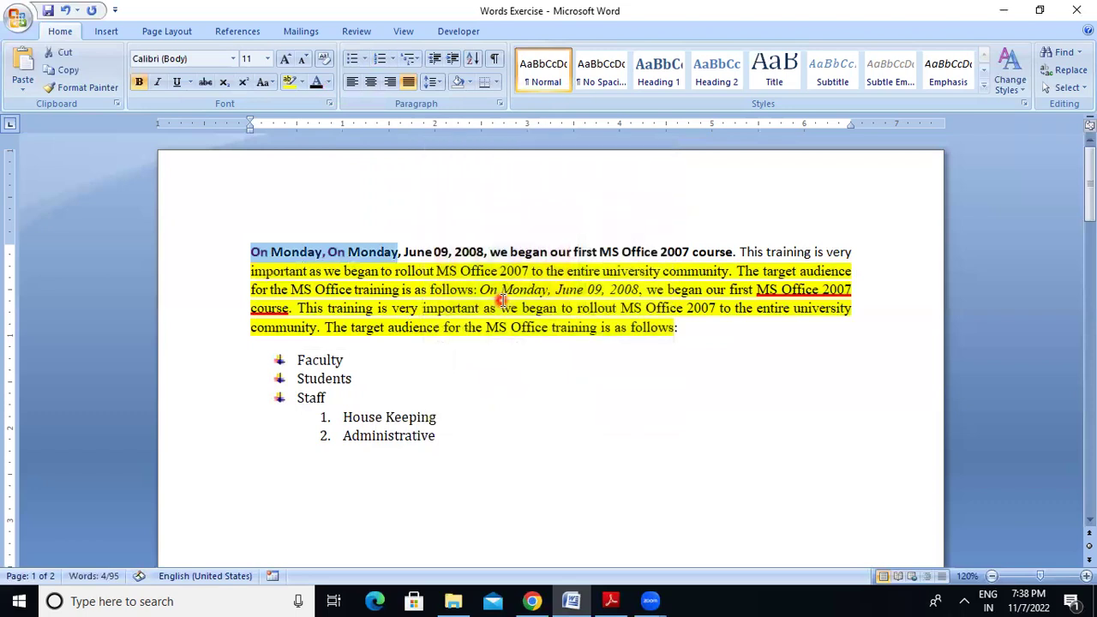
# Give "On Monday, On Monday" a custom RGB font colour with red 25, green 24 and blue 12
pyautogui.click(330, 83)
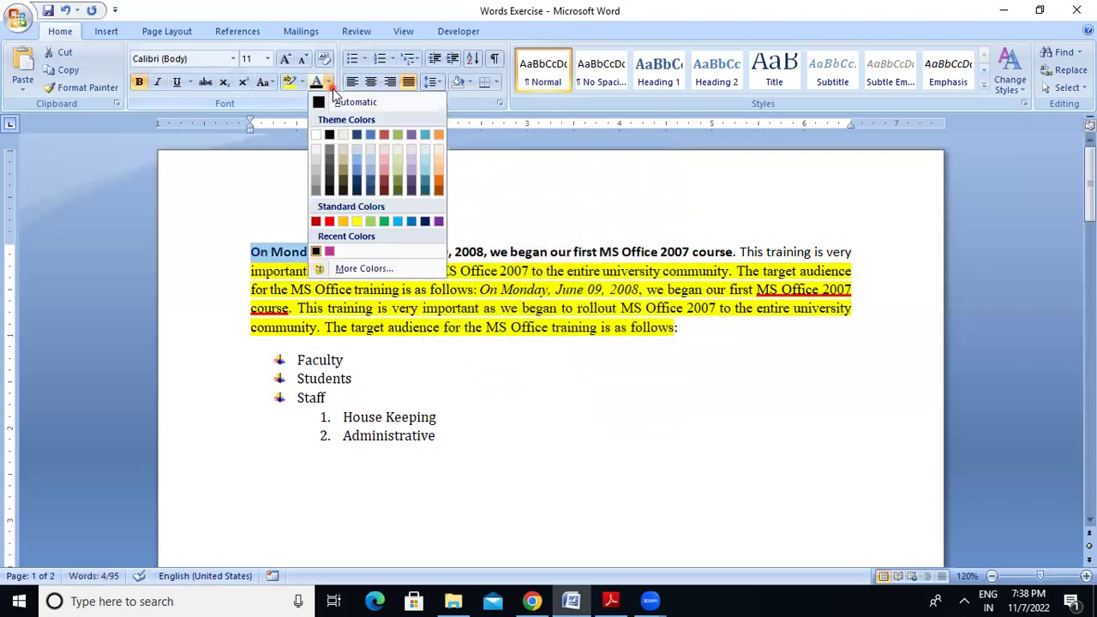
pyautogui.click(374, 266)
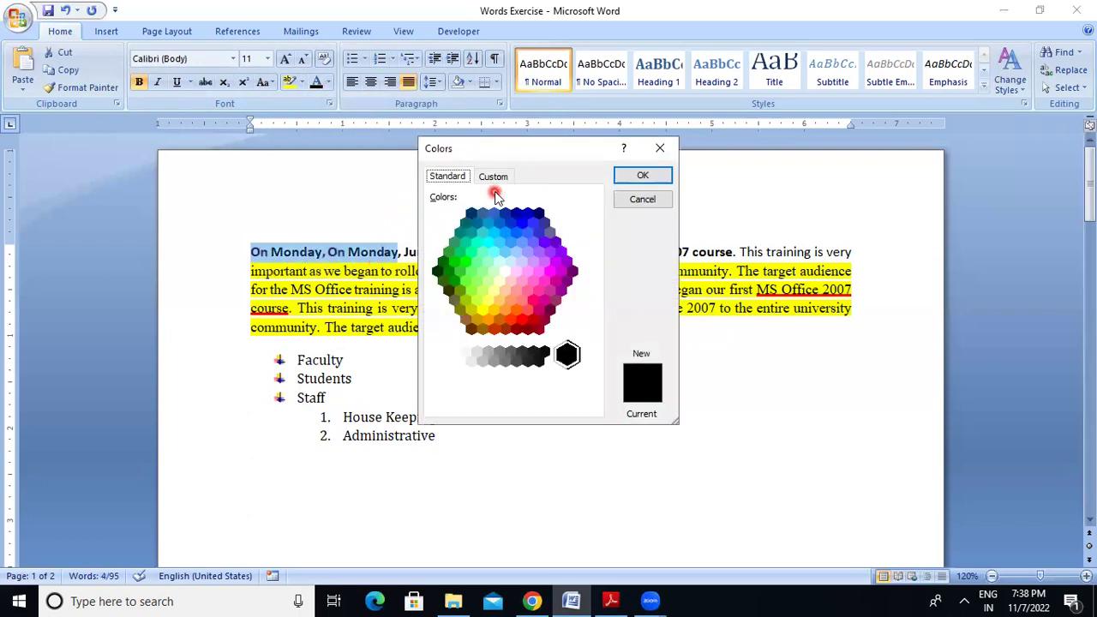
pyautogui.click(500, 178)
pyautogui.click(499, 347)
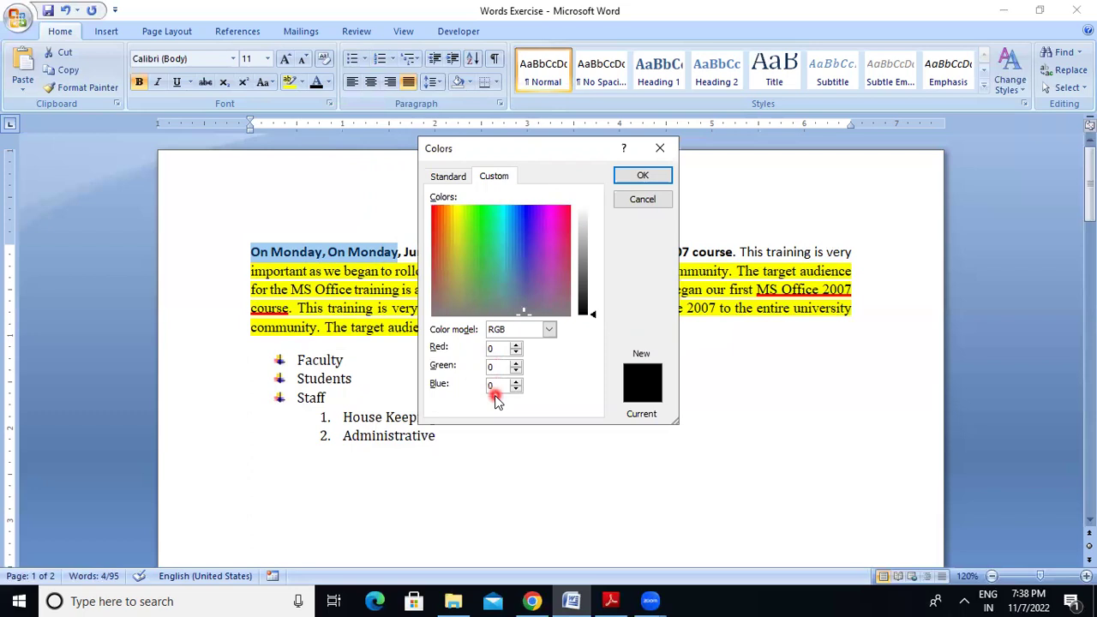
pyautogui.click(497, 348)
pyautogui.write('25')
pyautogui.click(492, 366)
pyautogui.write('255')
pyautogui.press('BackSpace')
pyautogui.press('BackSpace')
pyautogui.write('4')
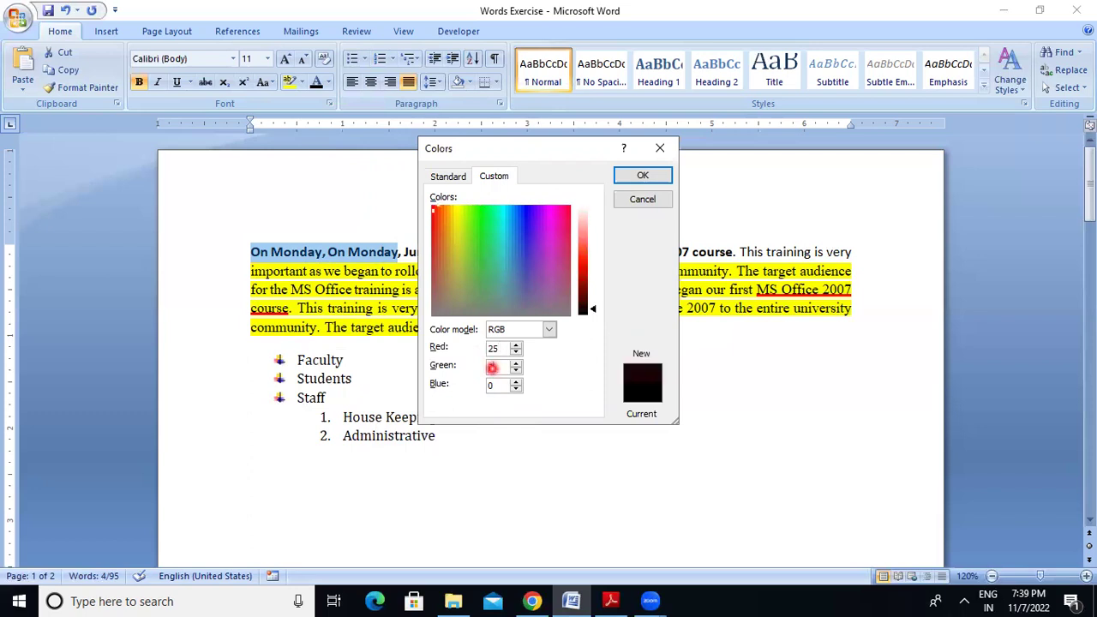
pyautogui.click(504, 385)
pyautogui.press('BackSpace')
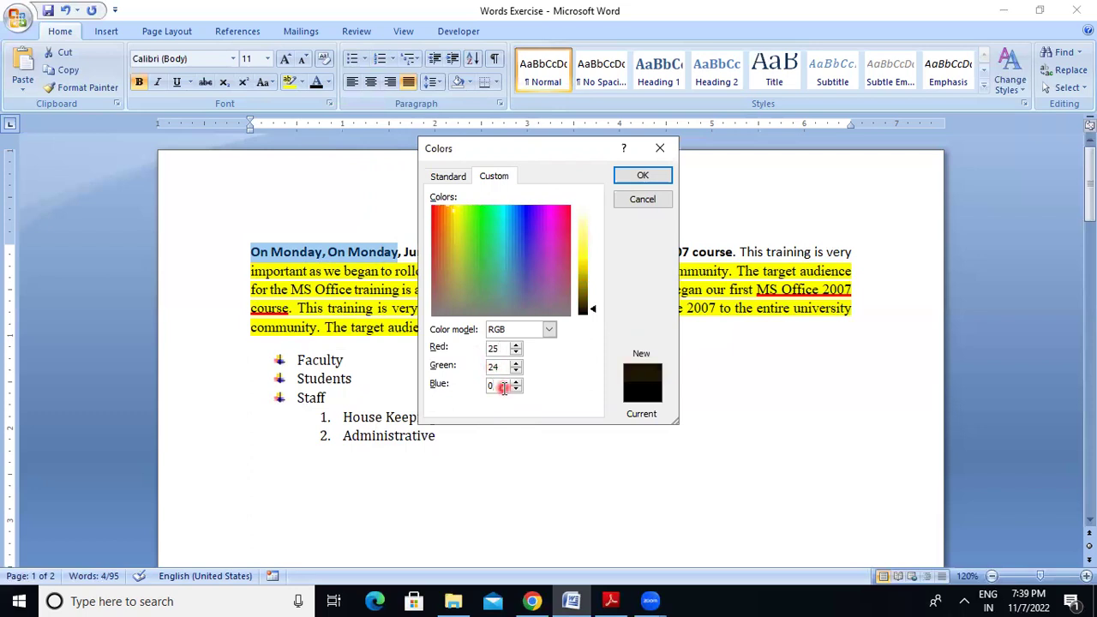
pyautogui.write('12')
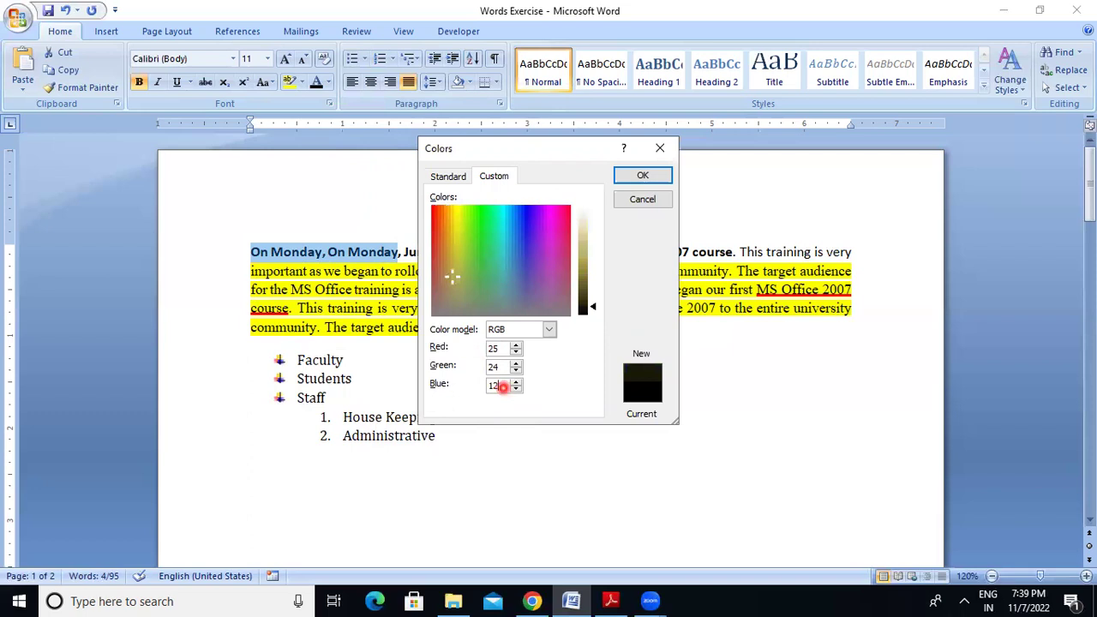
pyautogui.click(643, 176)
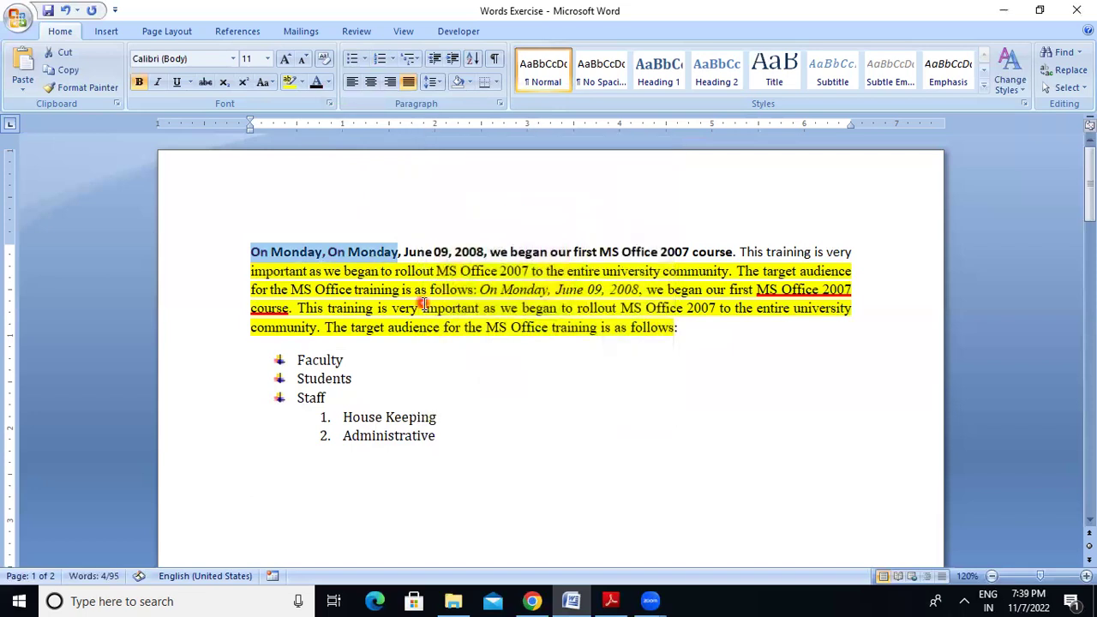
pyautogui.click(421, 305)
pyautogui.click(346, 271)
pyautogui.click(421, 307)
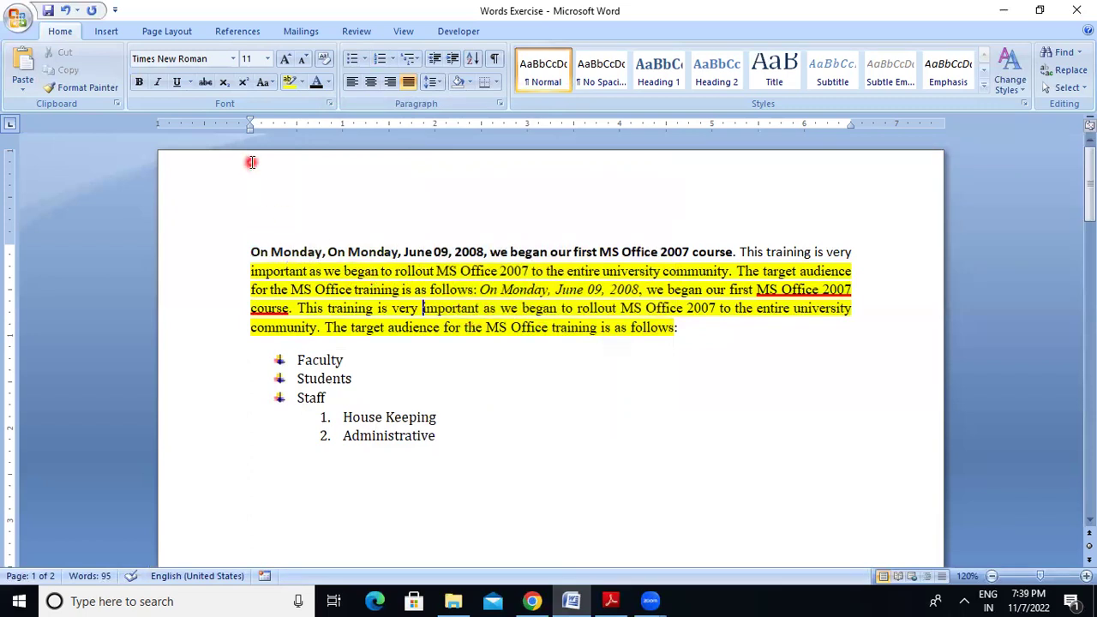
pyautogui.click(299, 98)
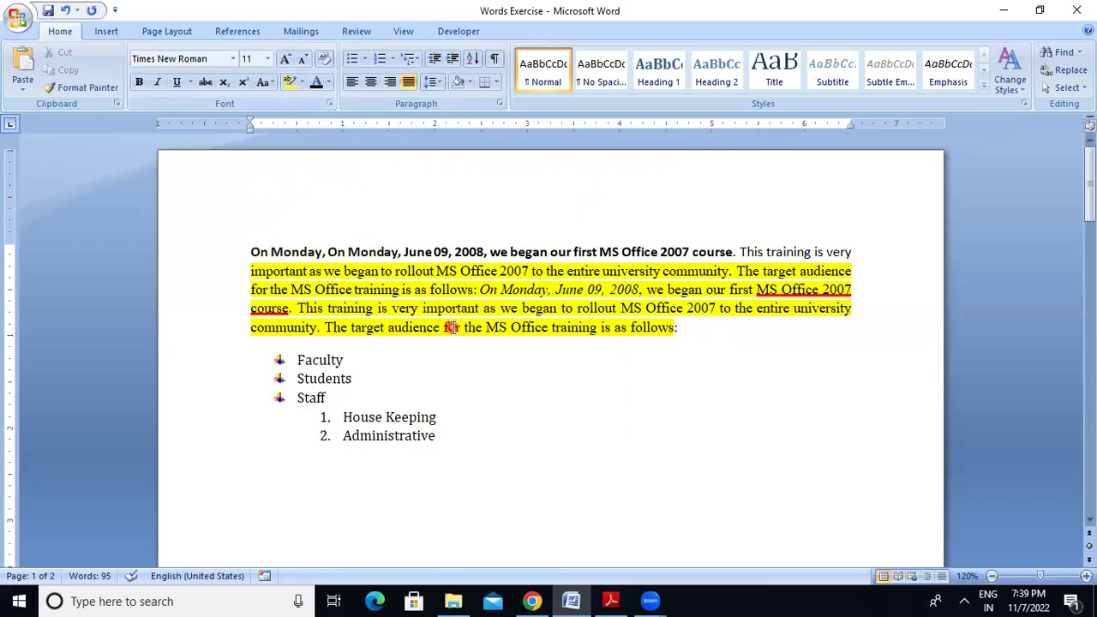